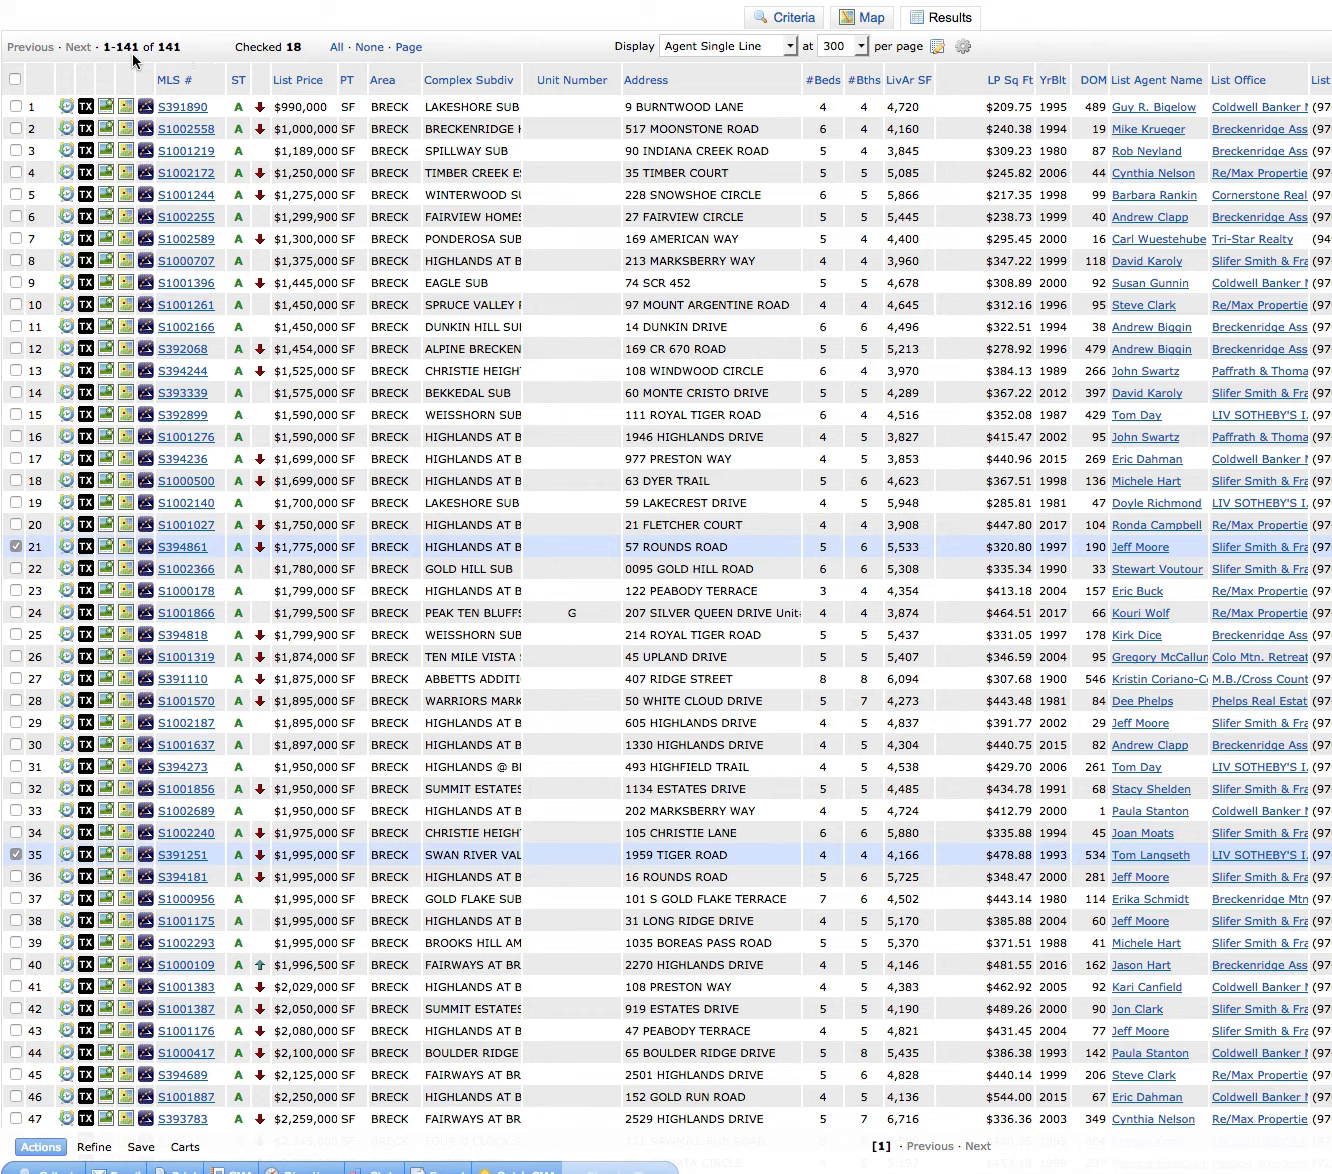
# Step: Sort the listings by list price and open 9 Burntwood Lane's ($990,000) full detail page
pyautogui.click(298, 83)
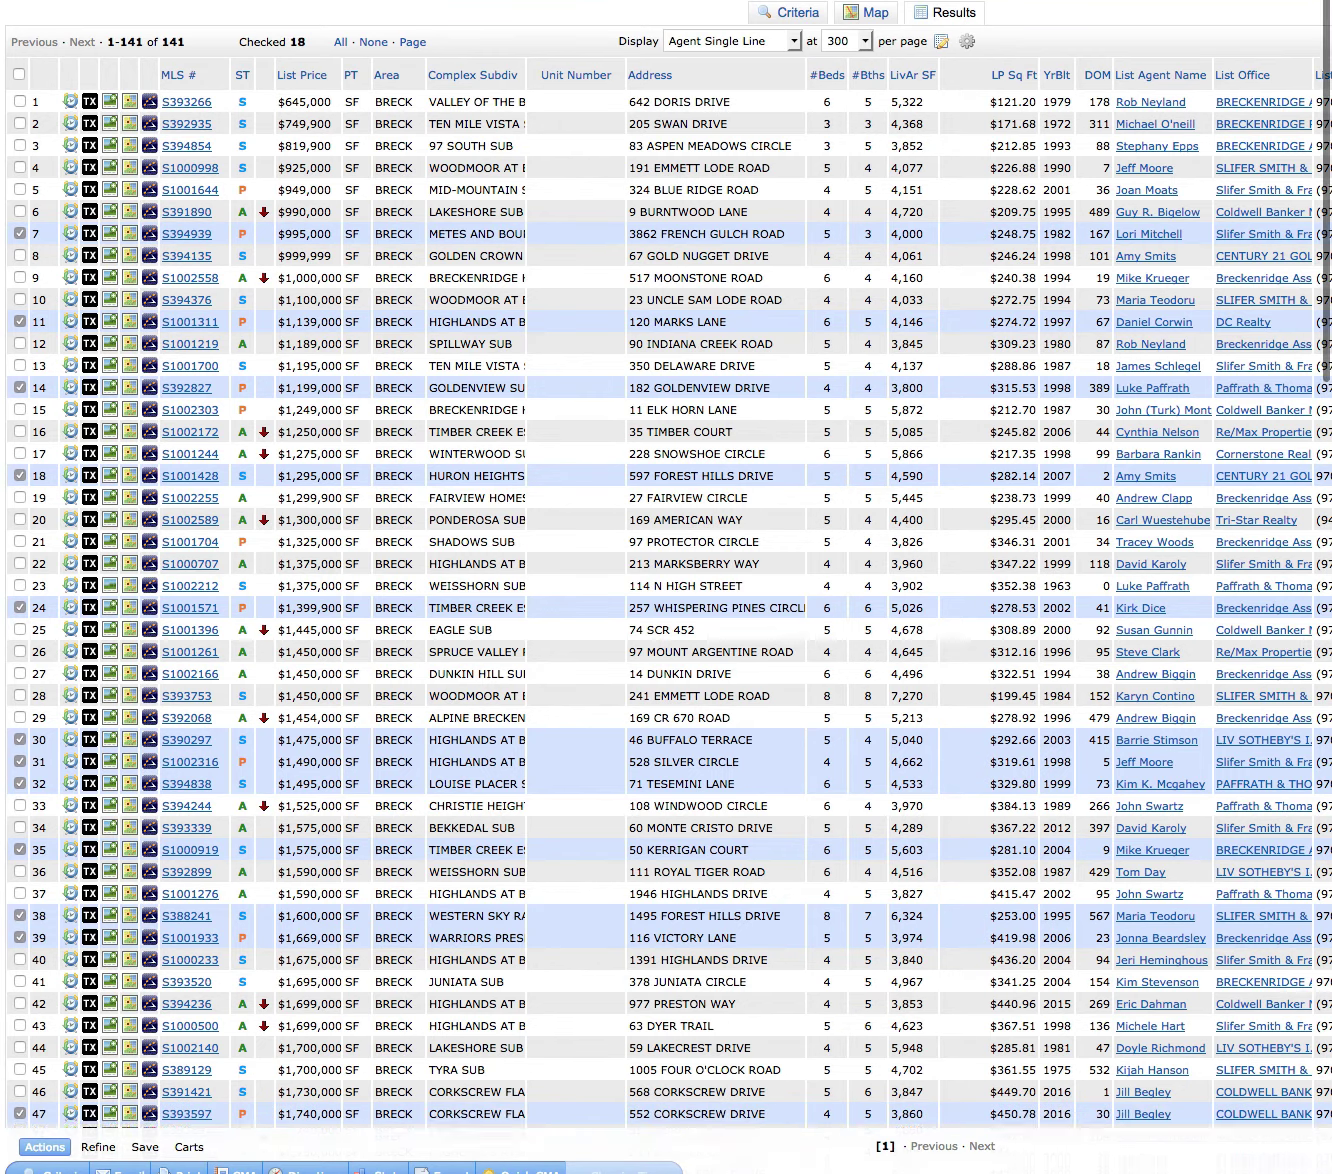
pyautogui.scroll(-1, 361, 260)
pyautogui.scroll(-2, 416, 333)
pyautogui.scroll(-2, 479, 458)
pyautogui.scroll(-3, 1083, 455)
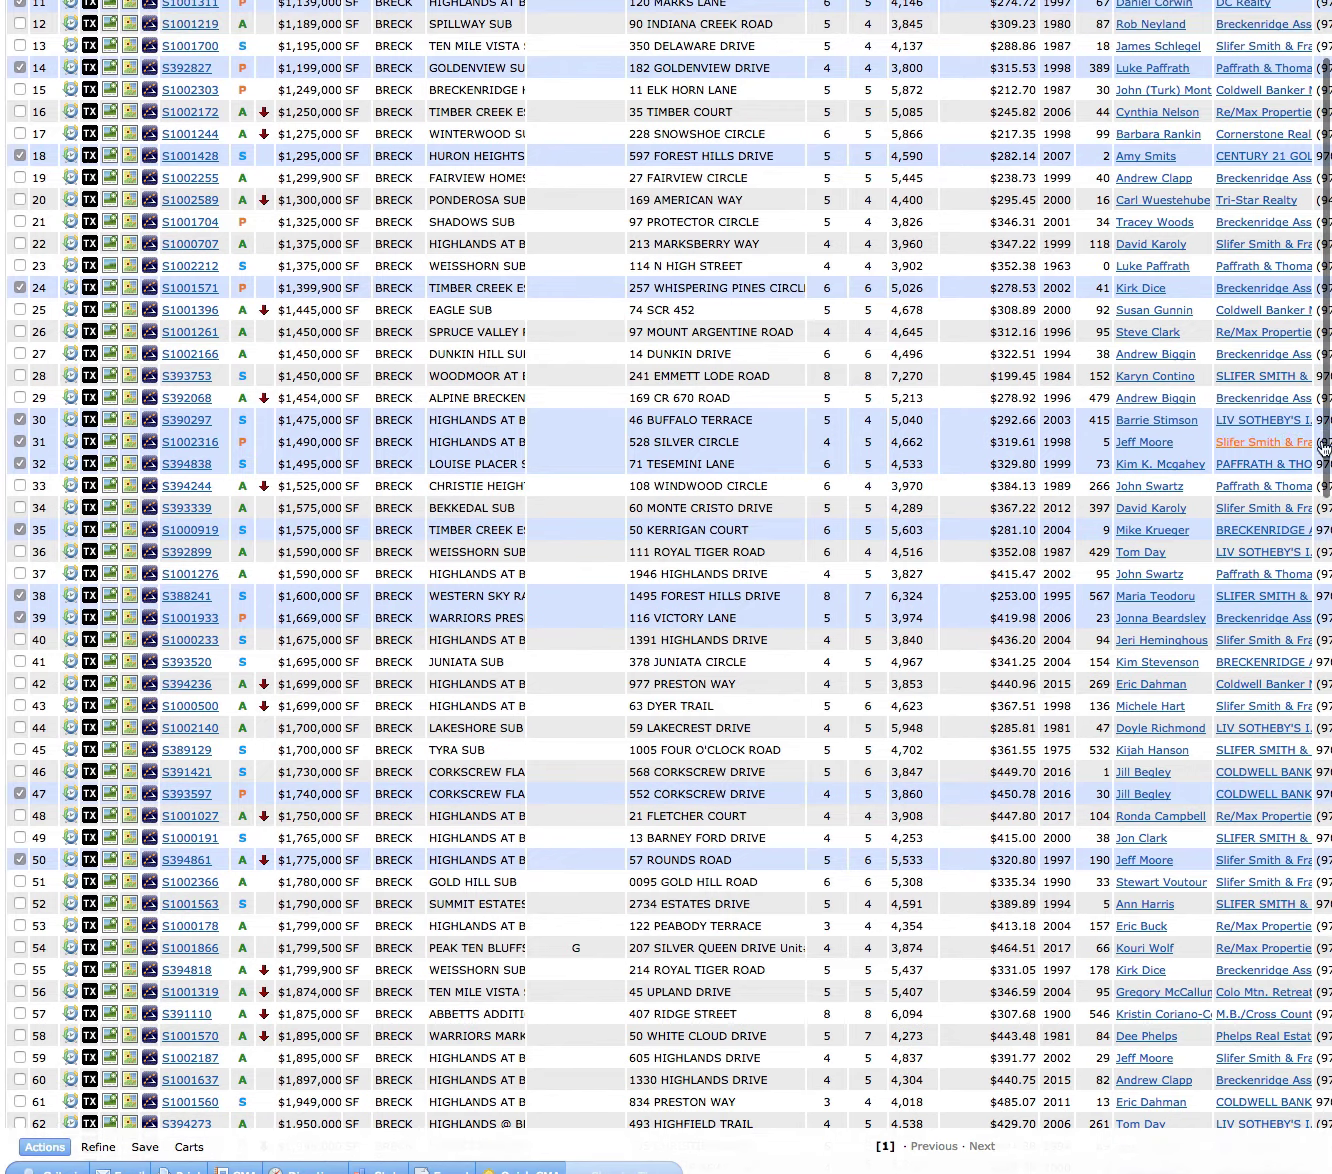
pyautogui.moveTo(1326, 449); pyautogui.dragTo(1325, 1155)
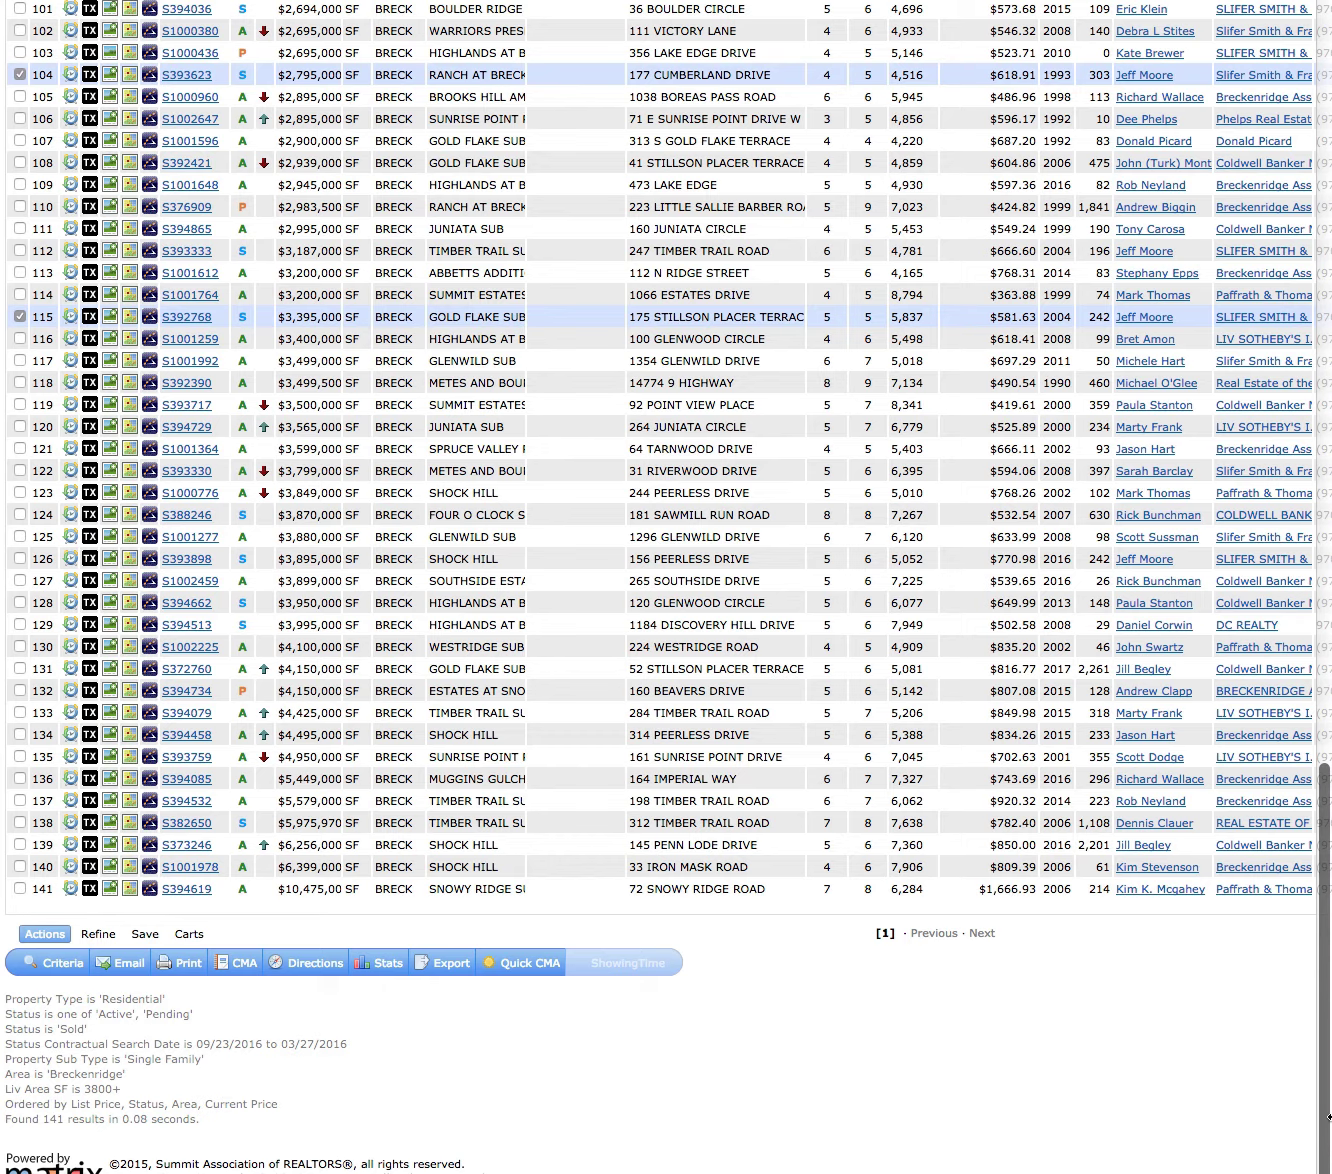
pyautogui.moveTo(1326, 1115)
pyautogui.mouseDown()
pyautogui.moveTo(1314, 772)
pyautogui.moveTo(1323, 541)
pyautogui.mouseUp()
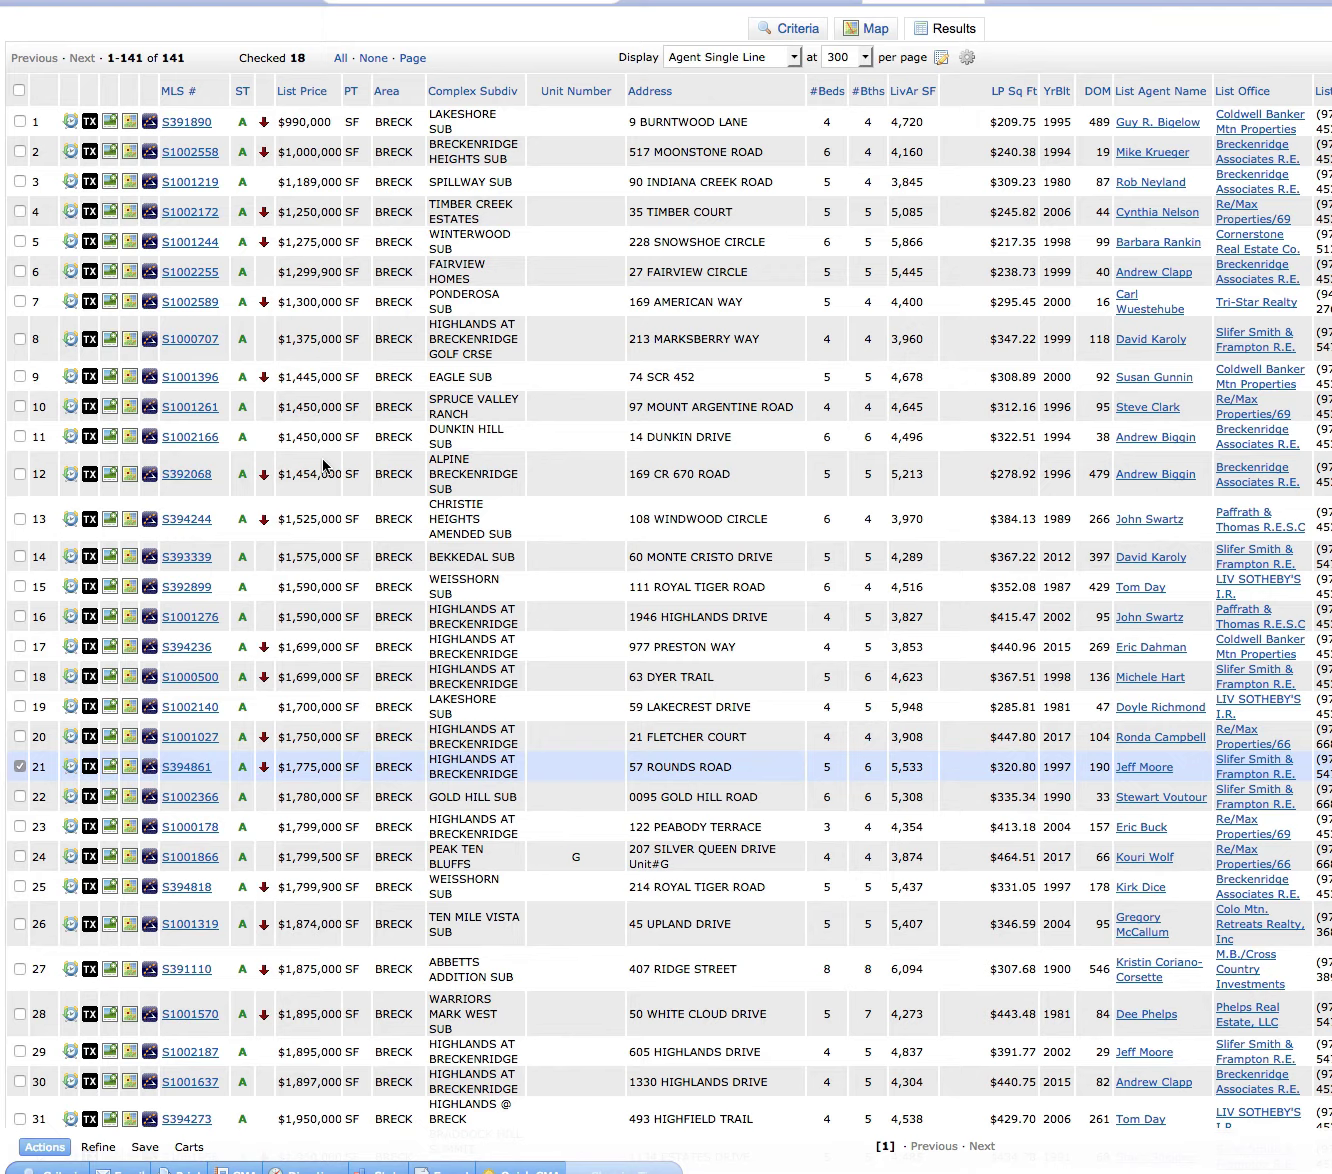
pyautogui.scroll(-3, 371, 666)
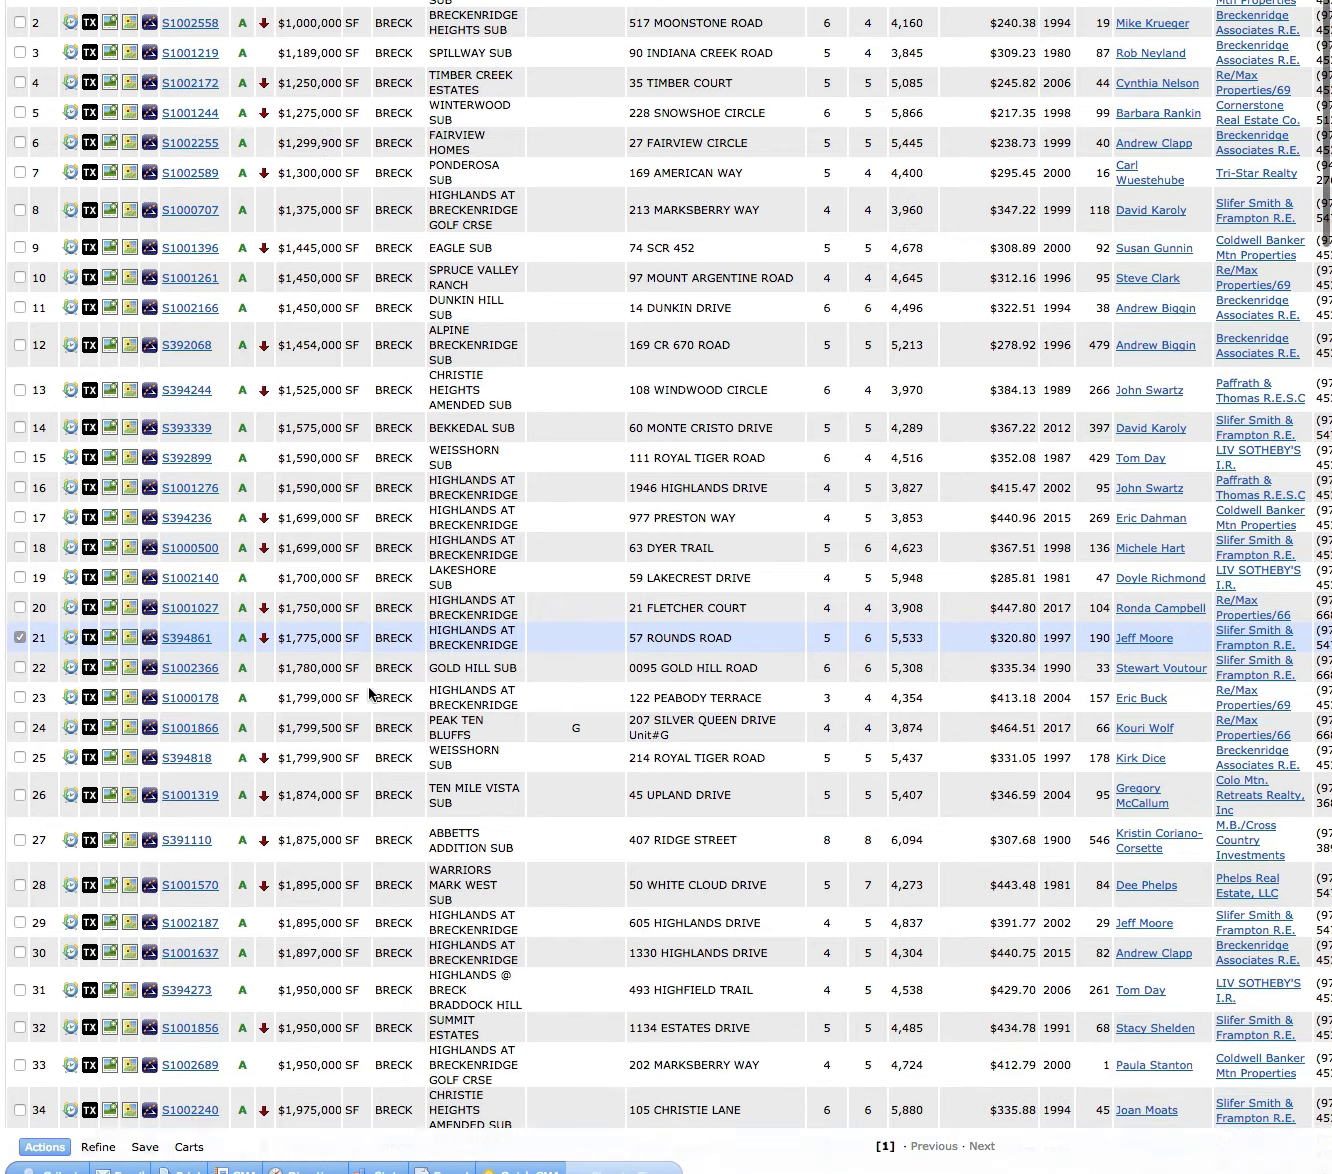
pyautogui.scroll(-1, 370, 693)
pyautogui.scroll(-4, 343, 853)
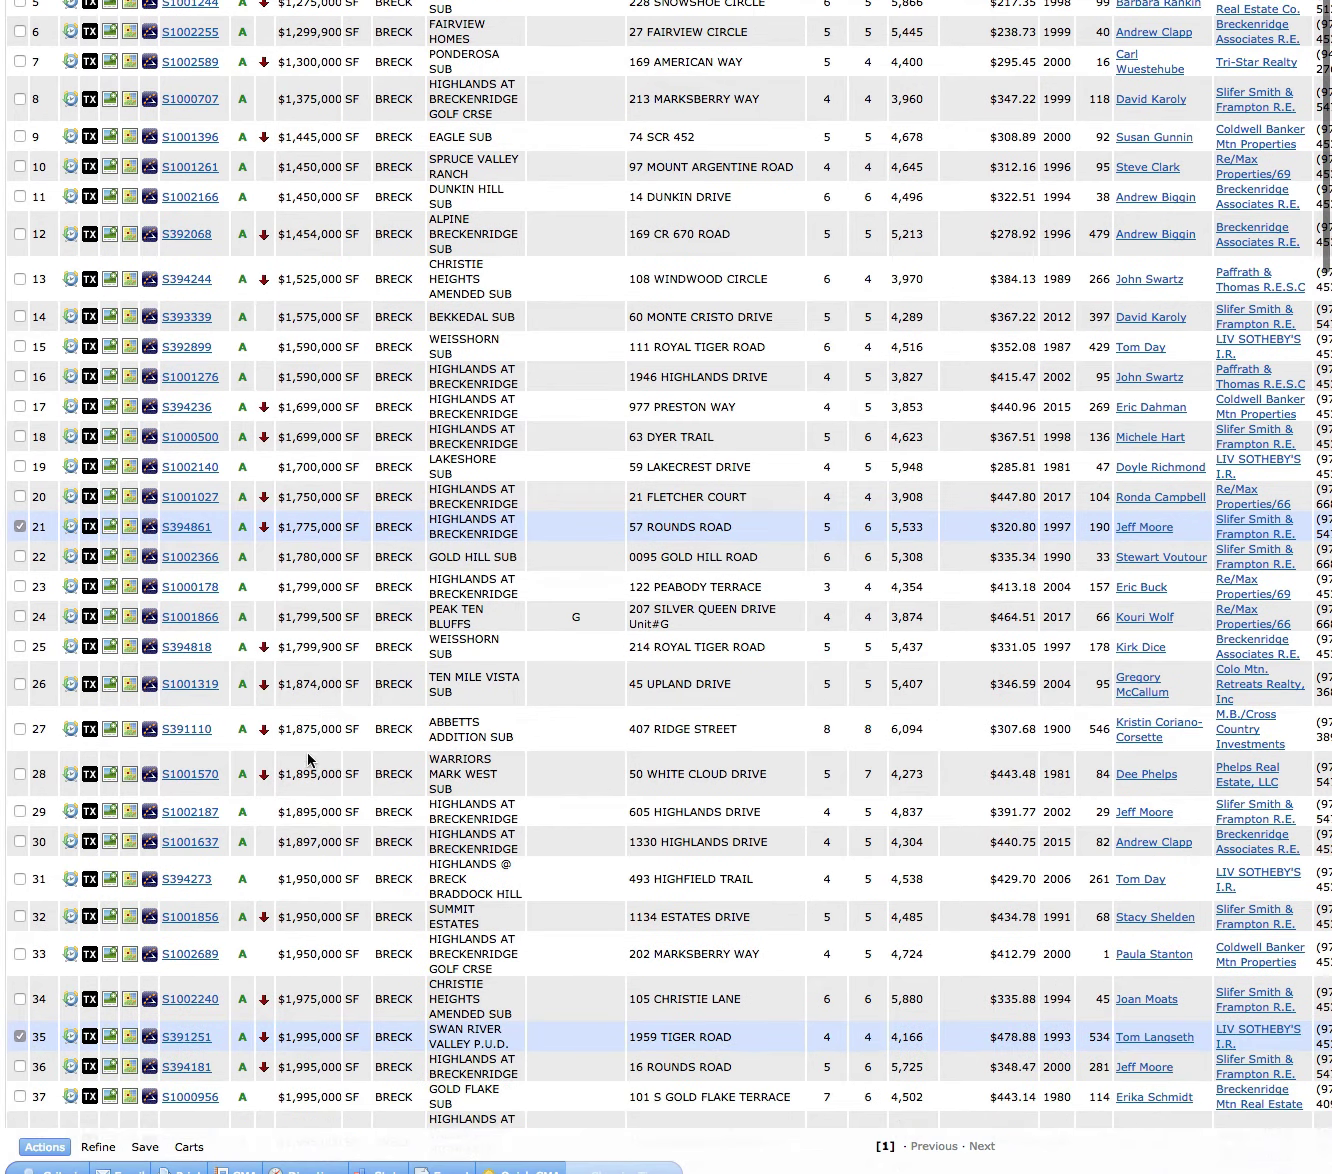
pyautogui.scroll(-1, 343, 853)
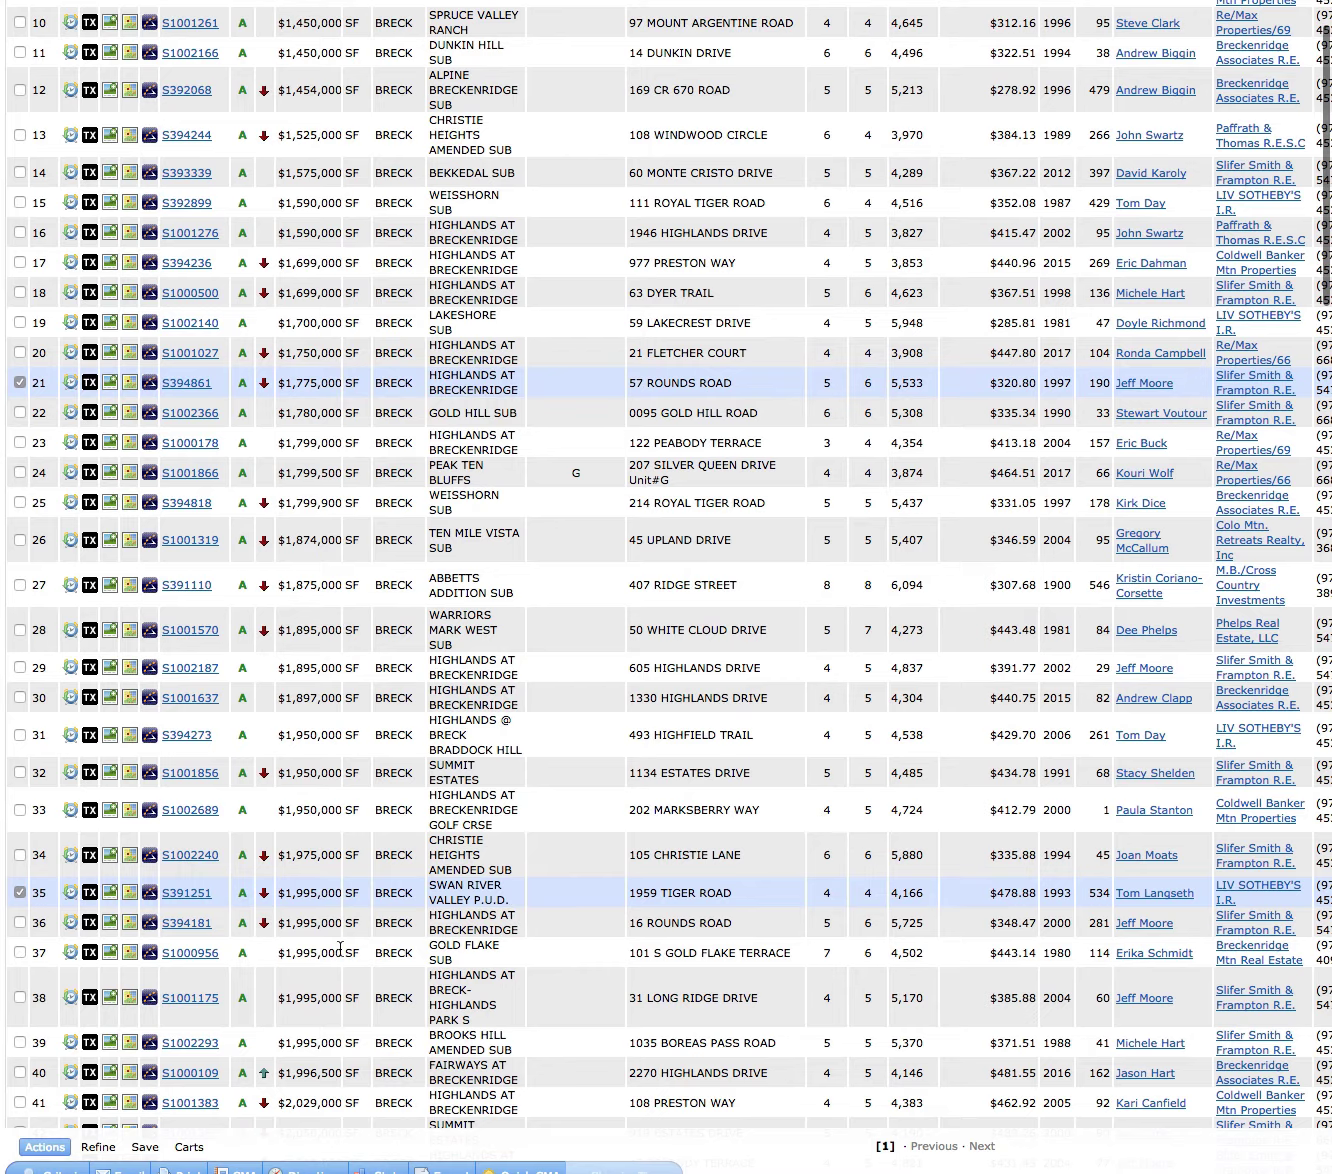
pyautogui.scroll(5, 666, 583)
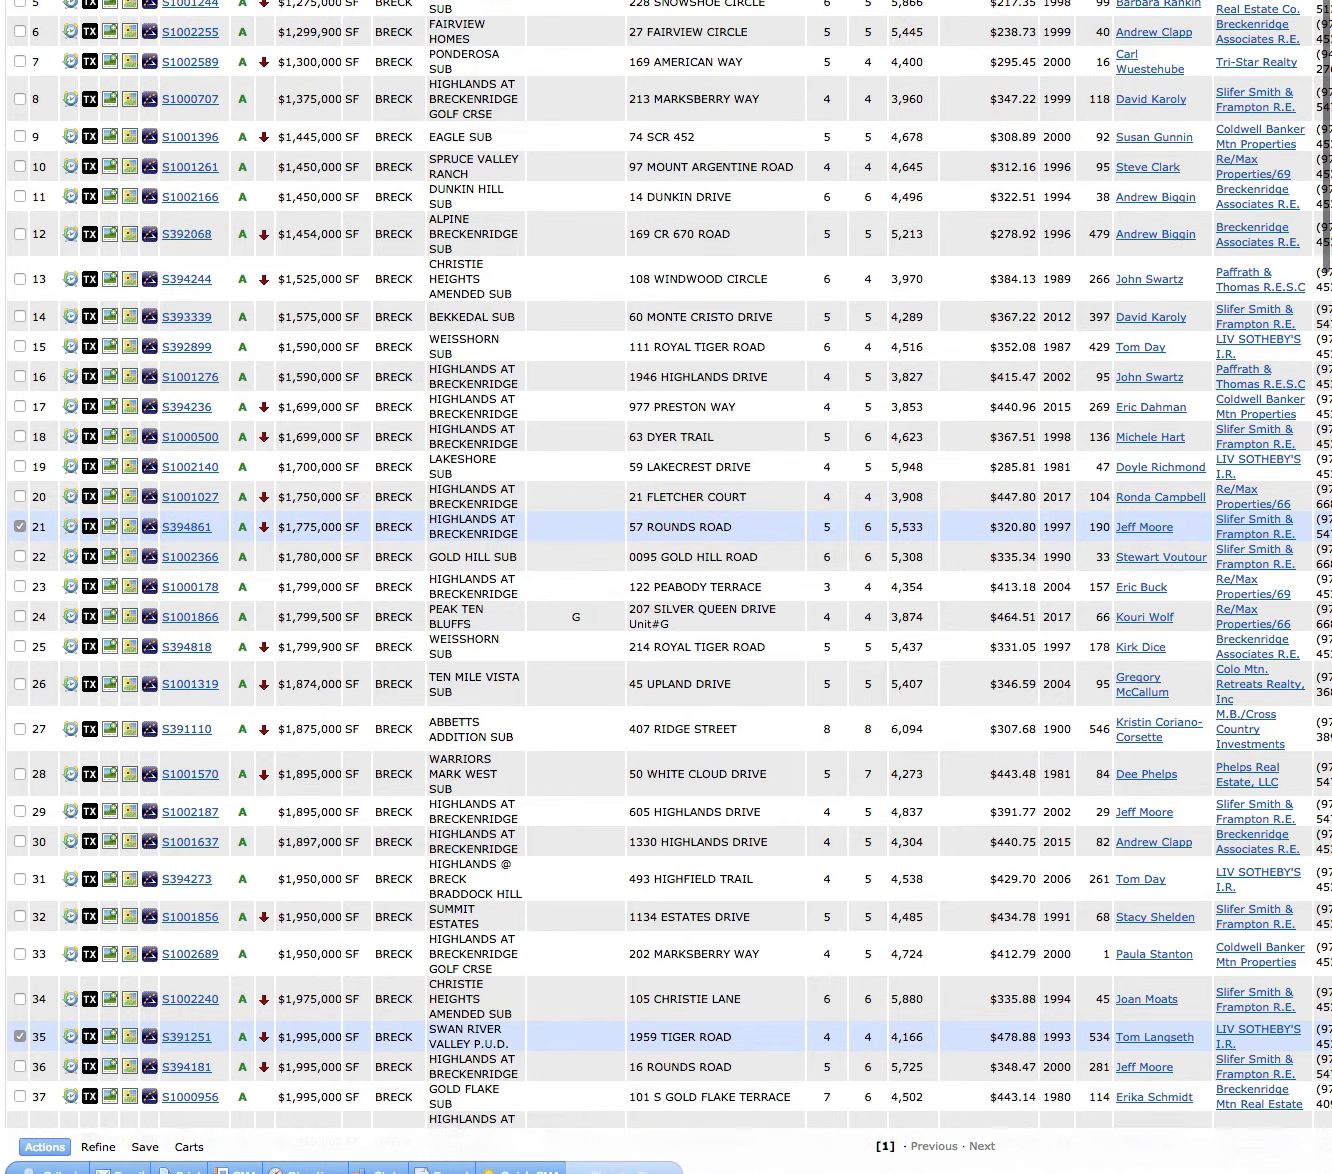
pyautogui.scroll(3, 666, 583)
pyautogui.scroll(1, 343, 958)
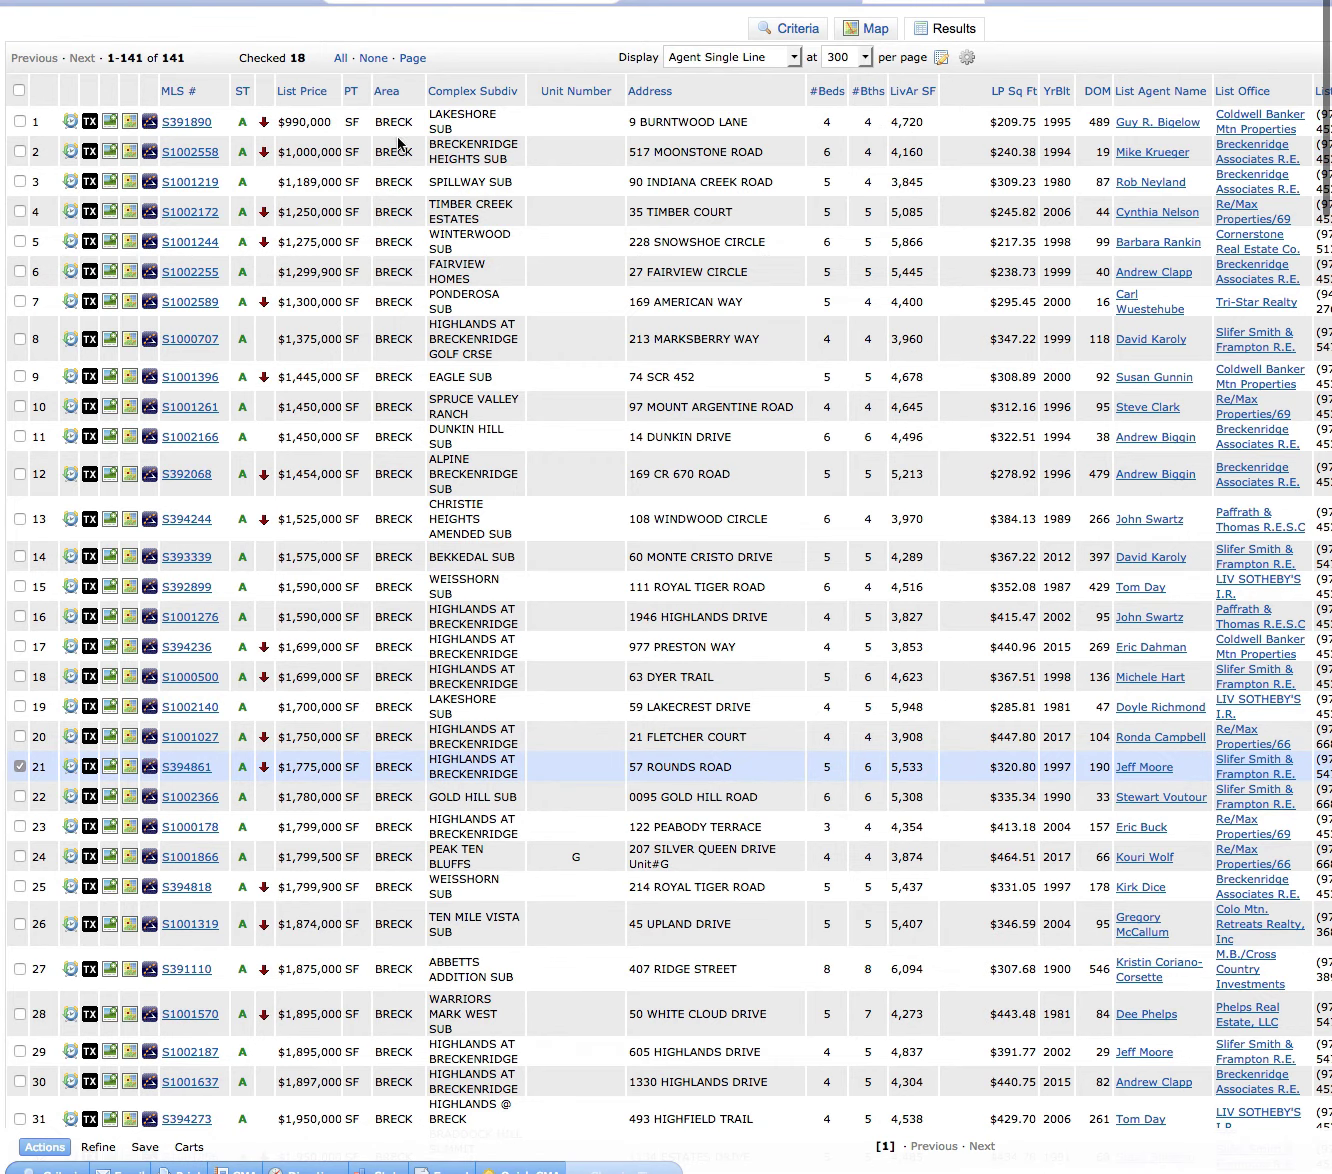
pyautogui.click(187, 122)
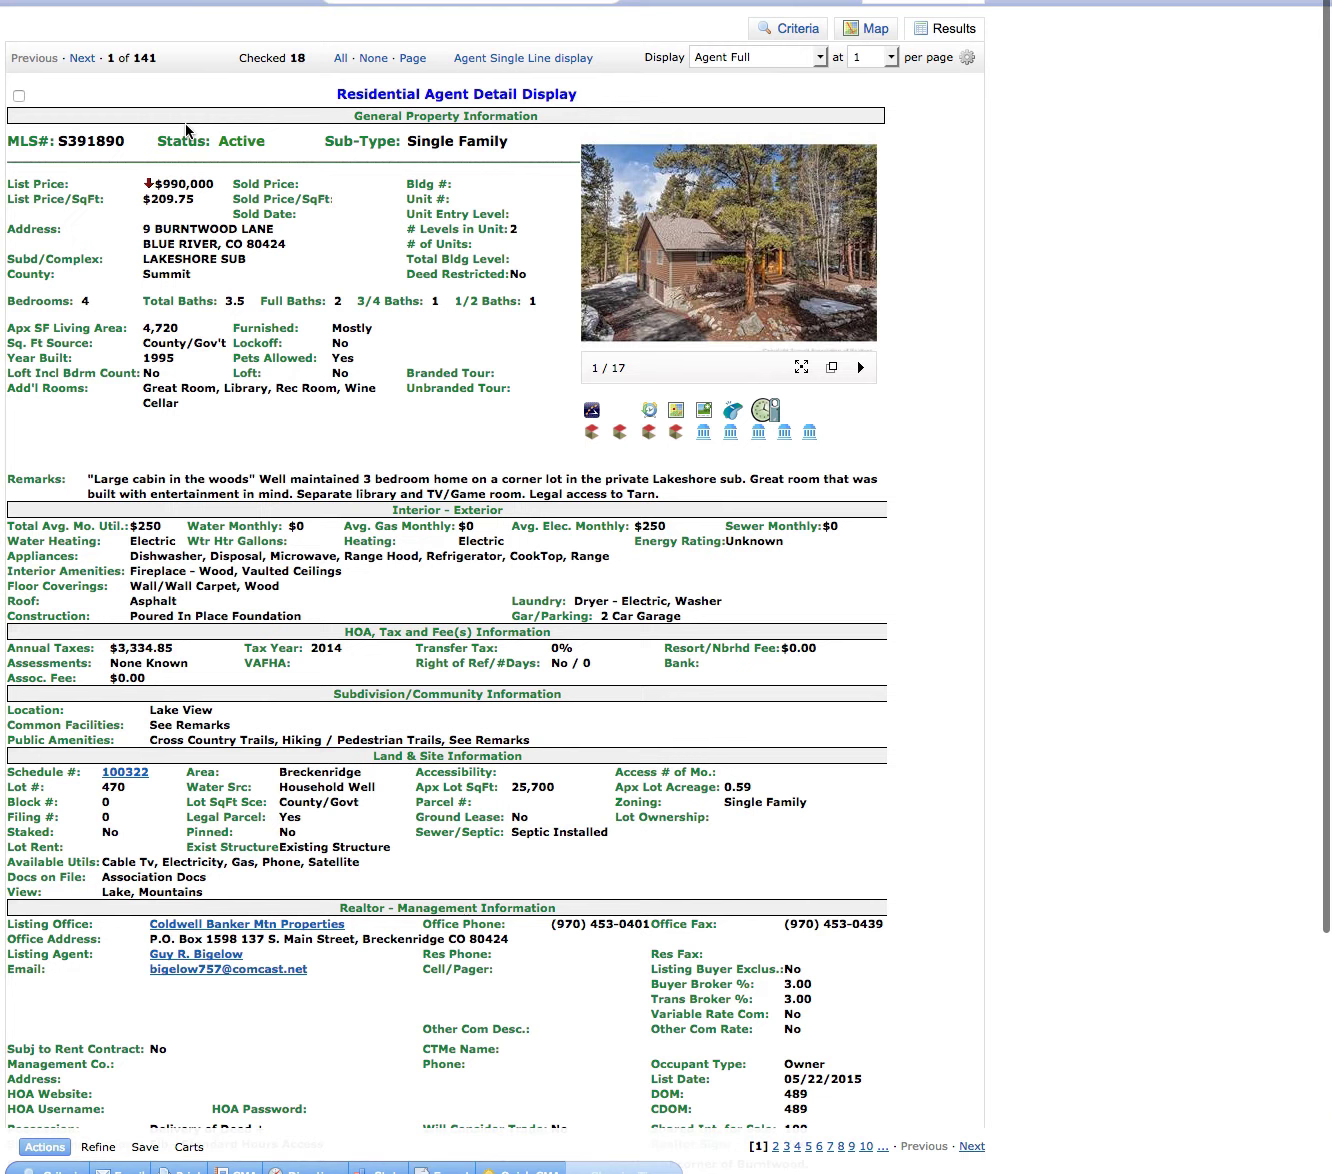
pyautogui.moveTo(729, 242)
pyautogui.click(859, 258)
pyautogui.click(860, 258)
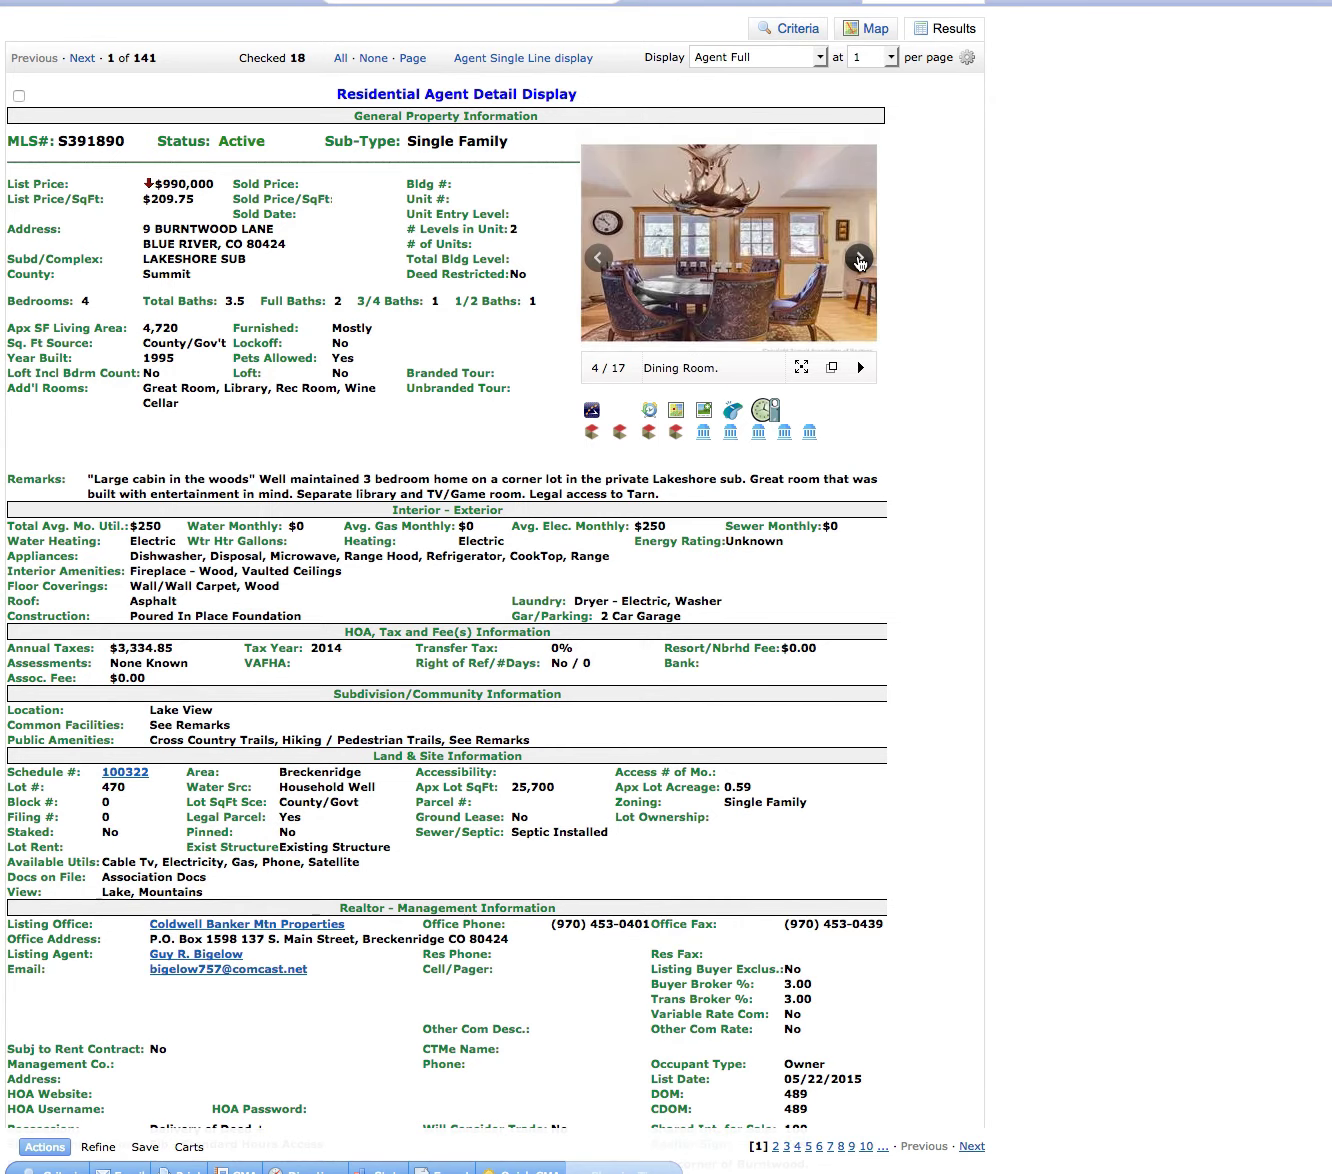
pyautogui.click(860, 258)
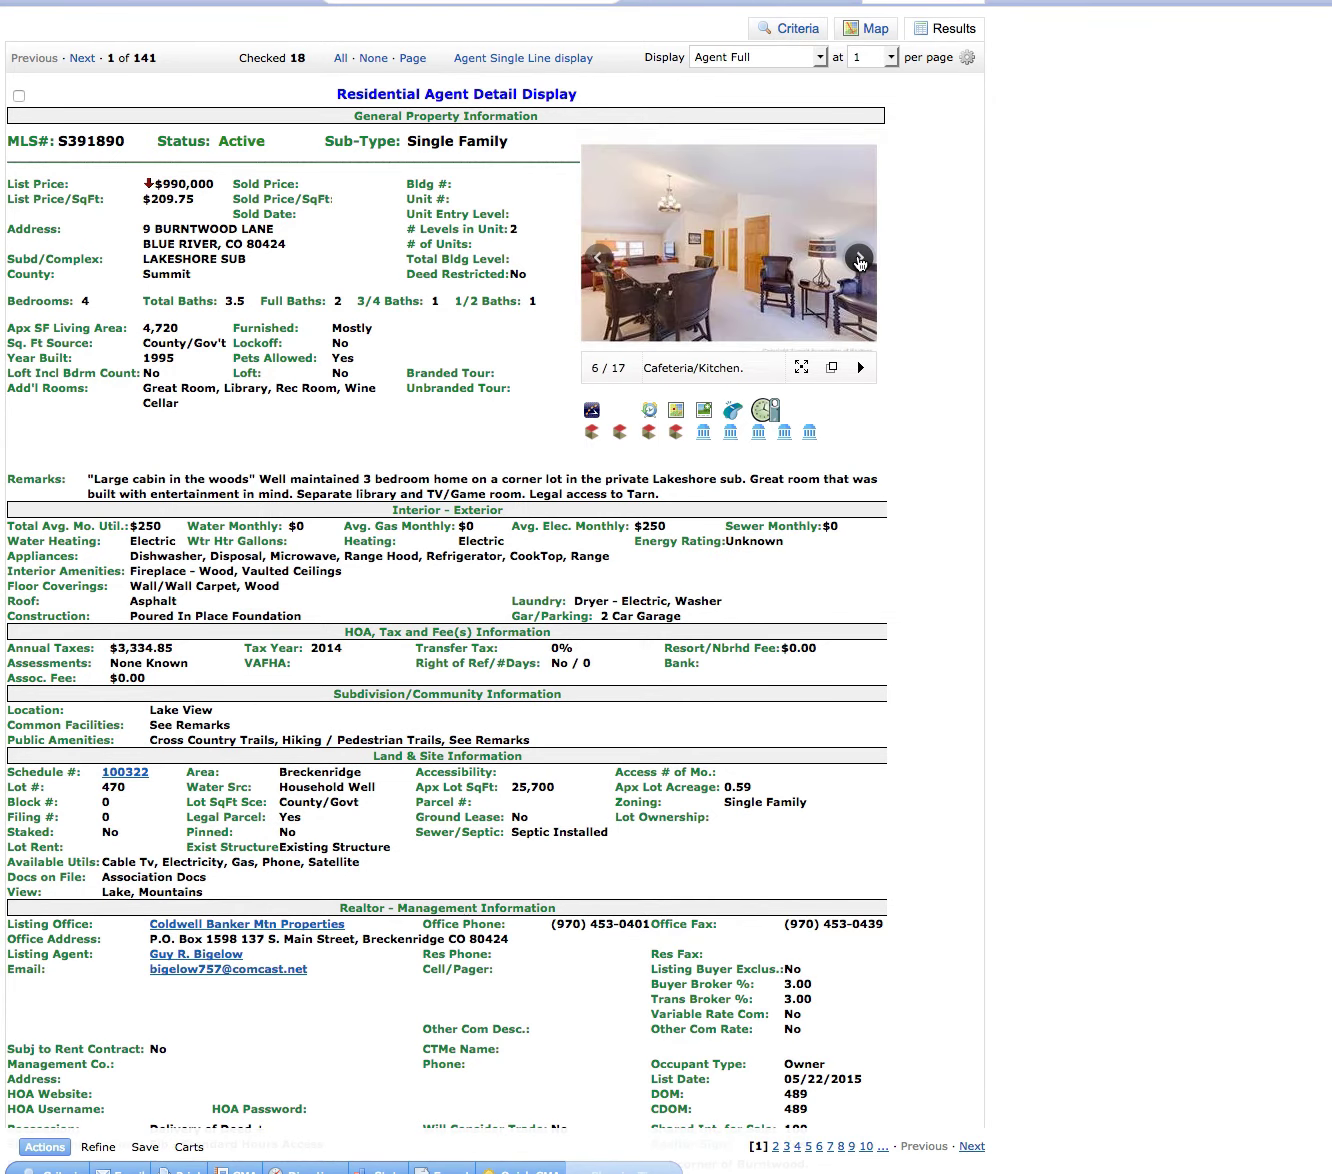
pyautogui.click(859, 258)
pyautogui.click(855, 266)
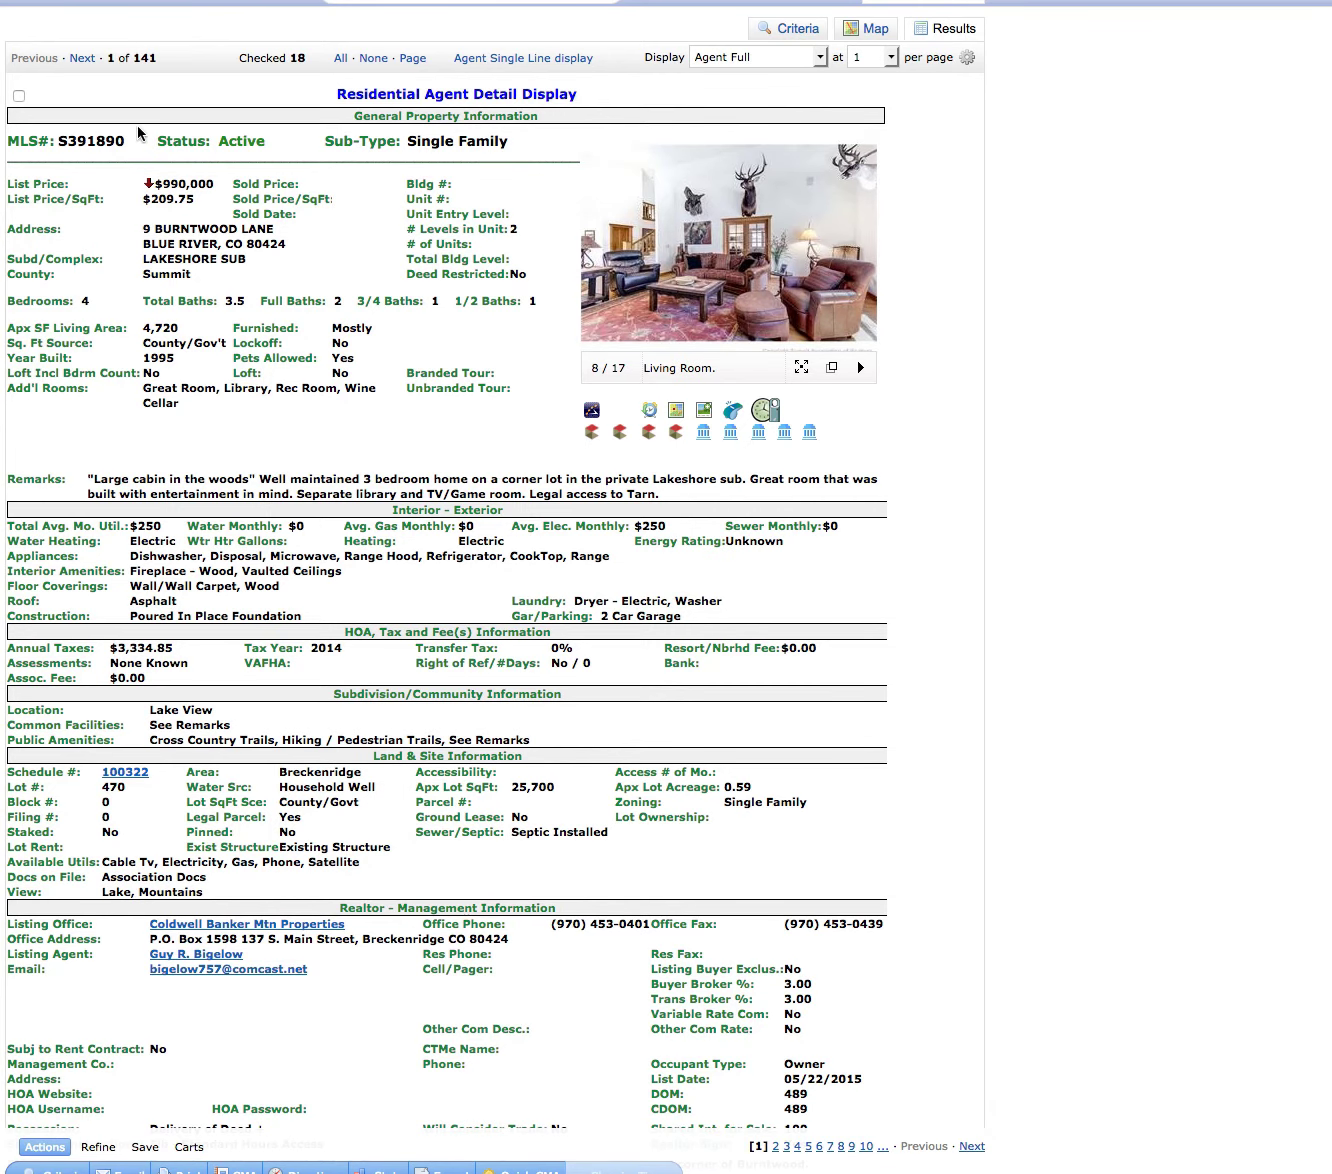
pyautogui.scroll(-5, 148, 151)
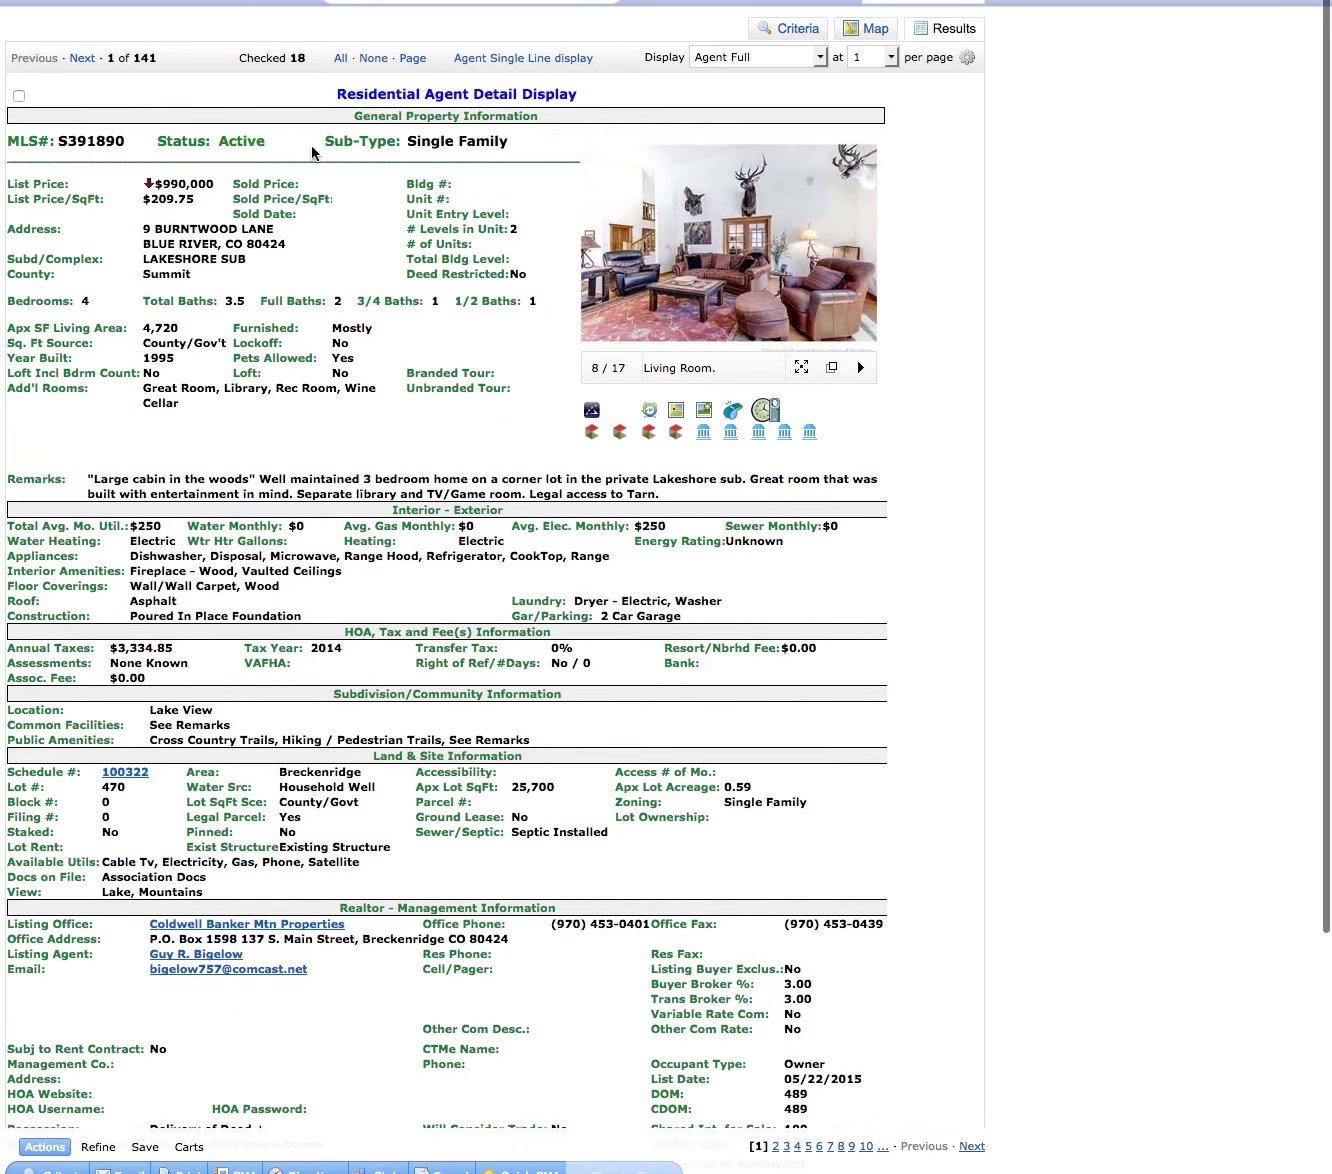
pyautogui.click(344, 104)
pyautogui.scroll(-1, 191, 167)
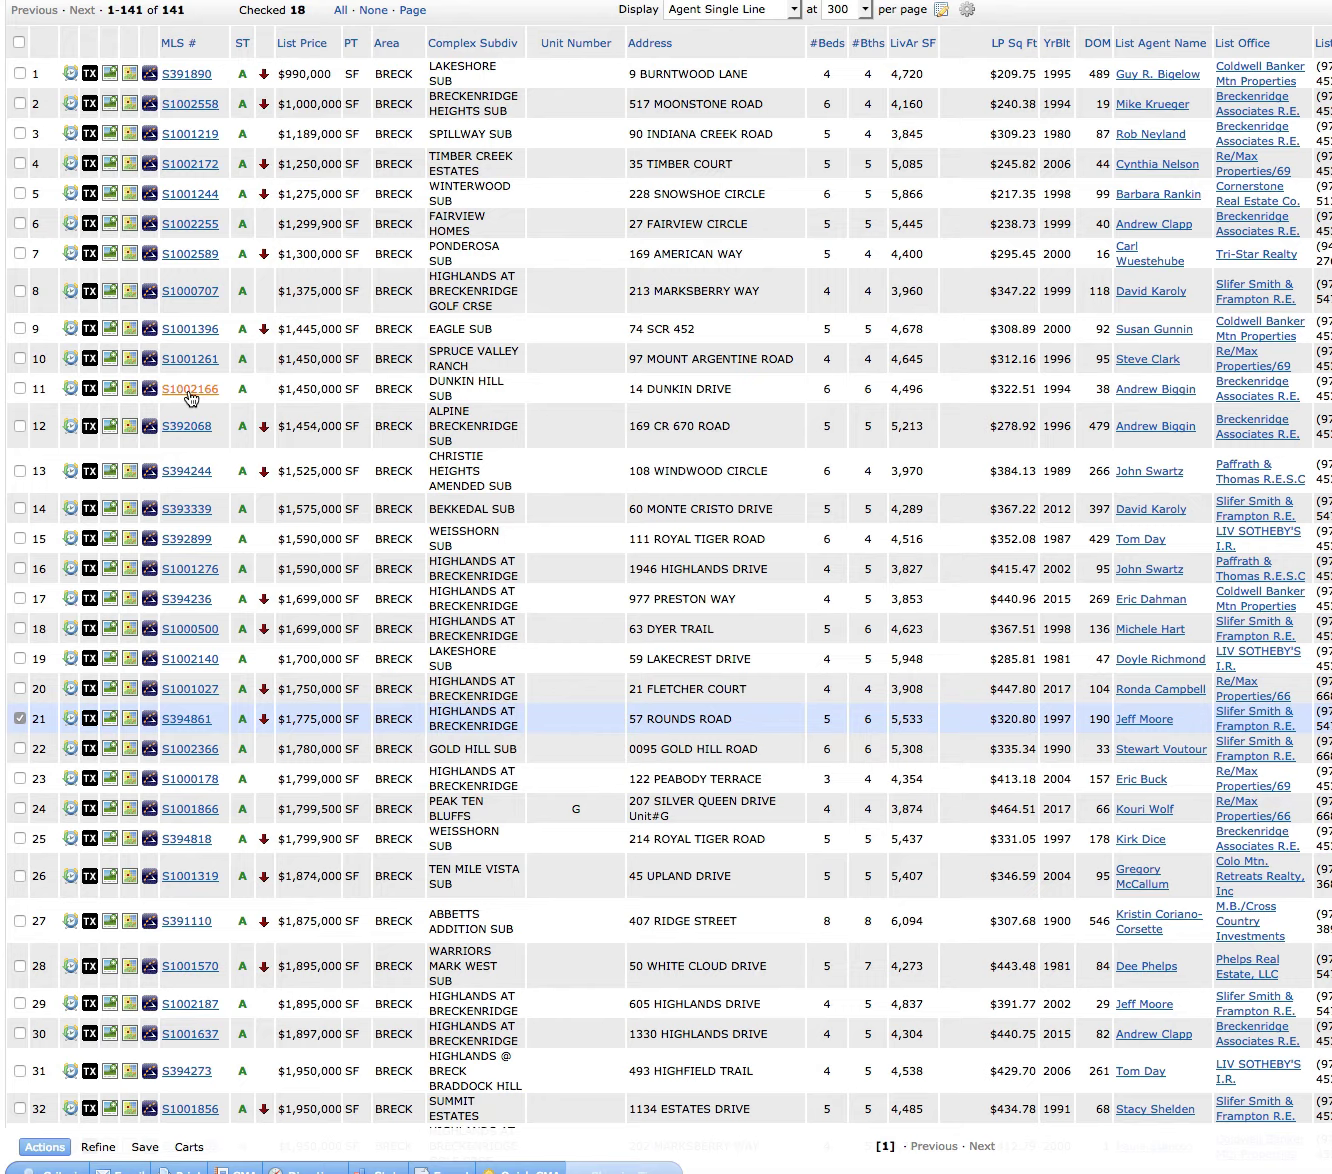
# Step: Open the 14 Dunkin Drive ($1,450,000) detail page and page forward to its kitchen photos
pyautogui.click(190, 389)
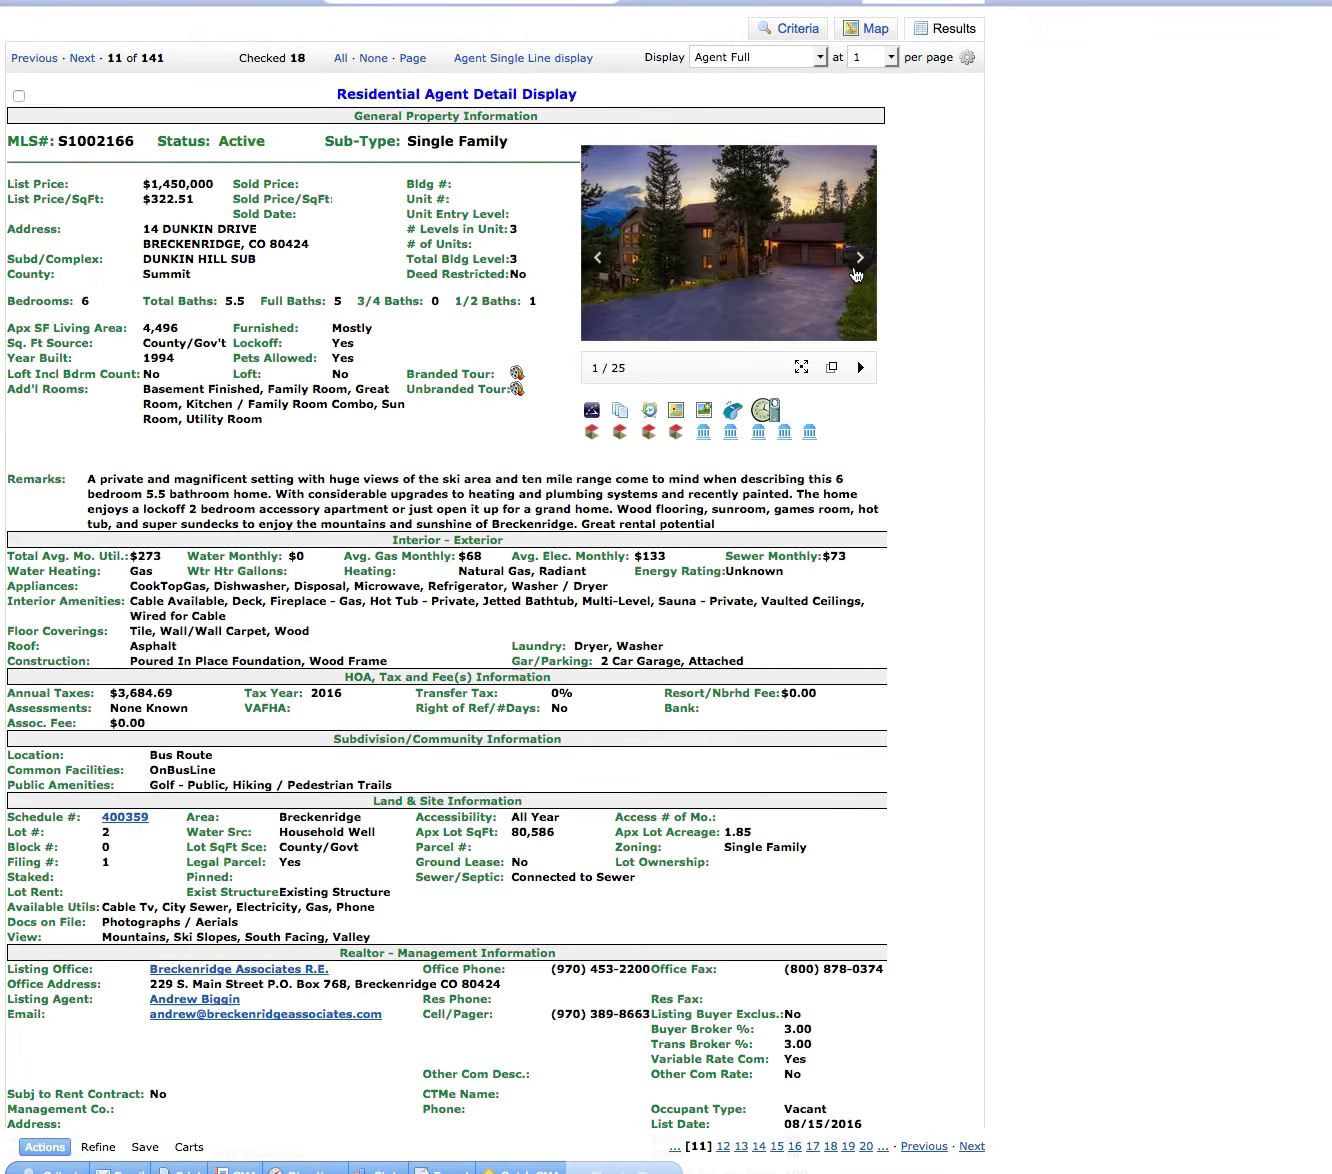
pyautogui.click(859, 257)
pyautogui.click(863, 258)
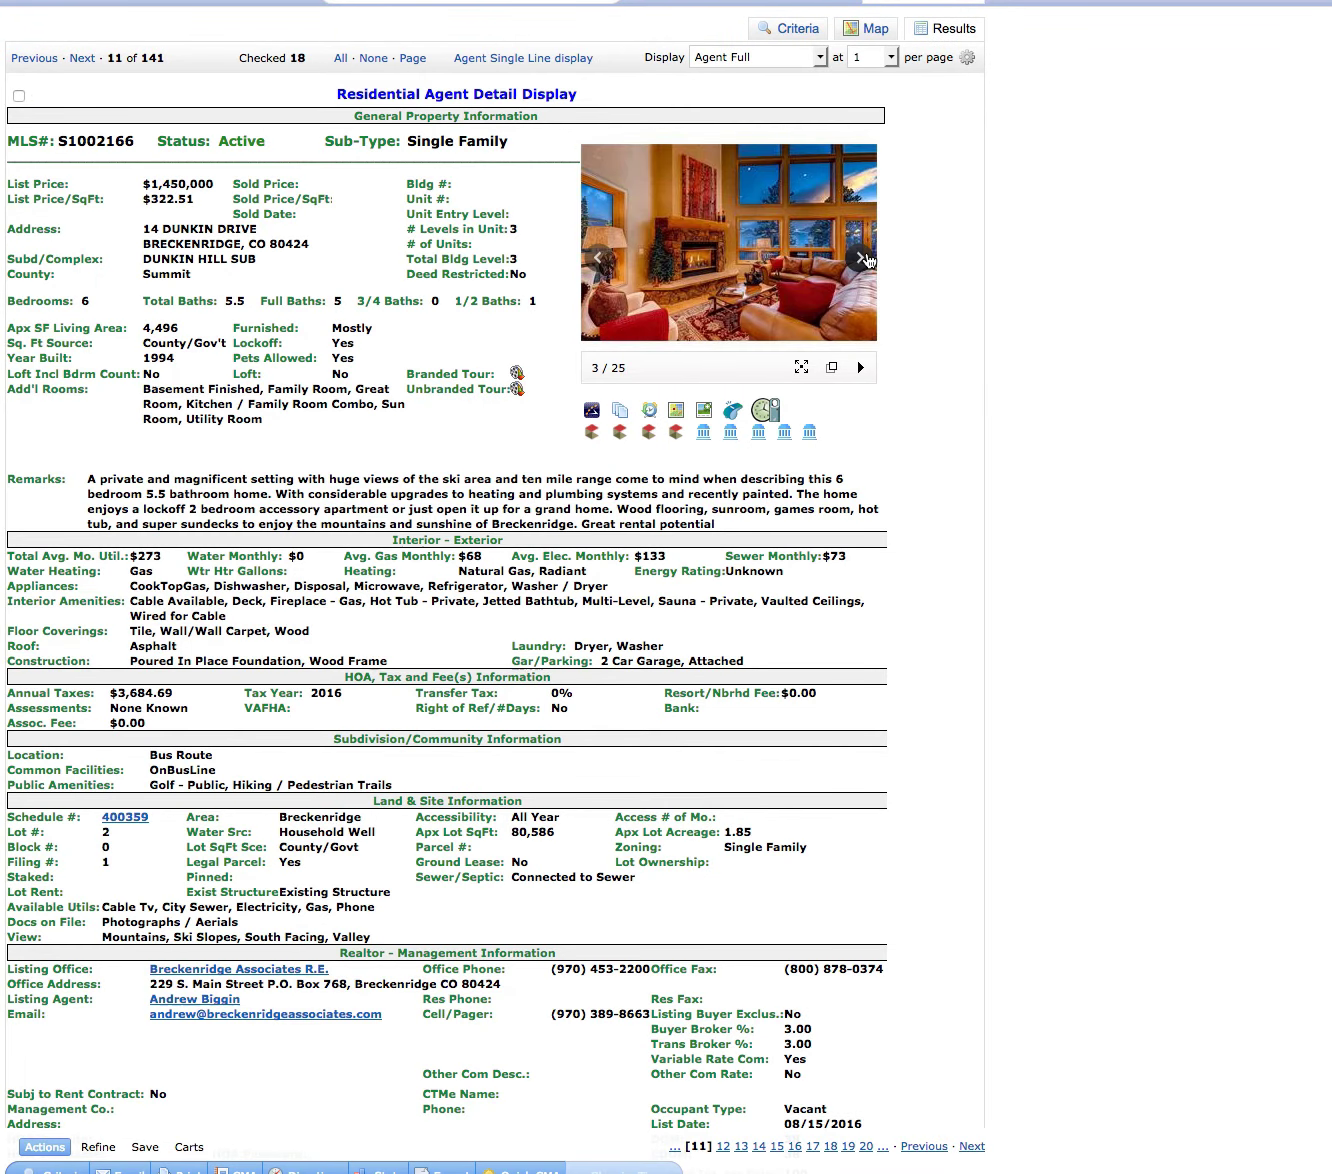
pyautogui.click(863, 258)
pyautogui.click(864, 259)
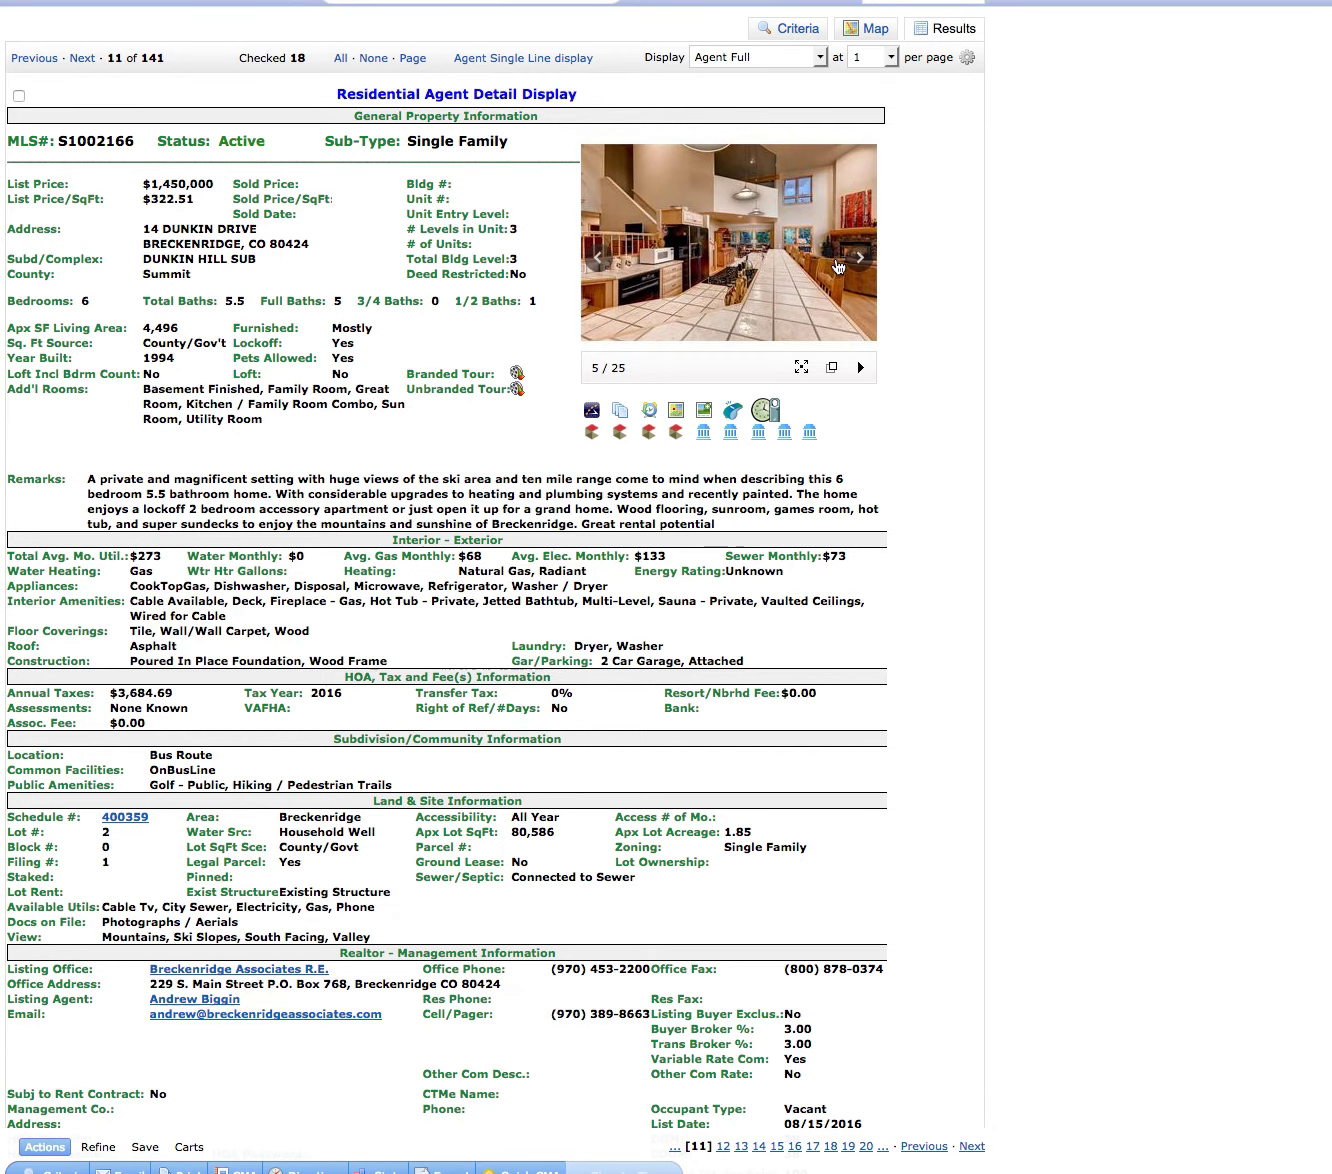
pyautogui.click(864, 257)
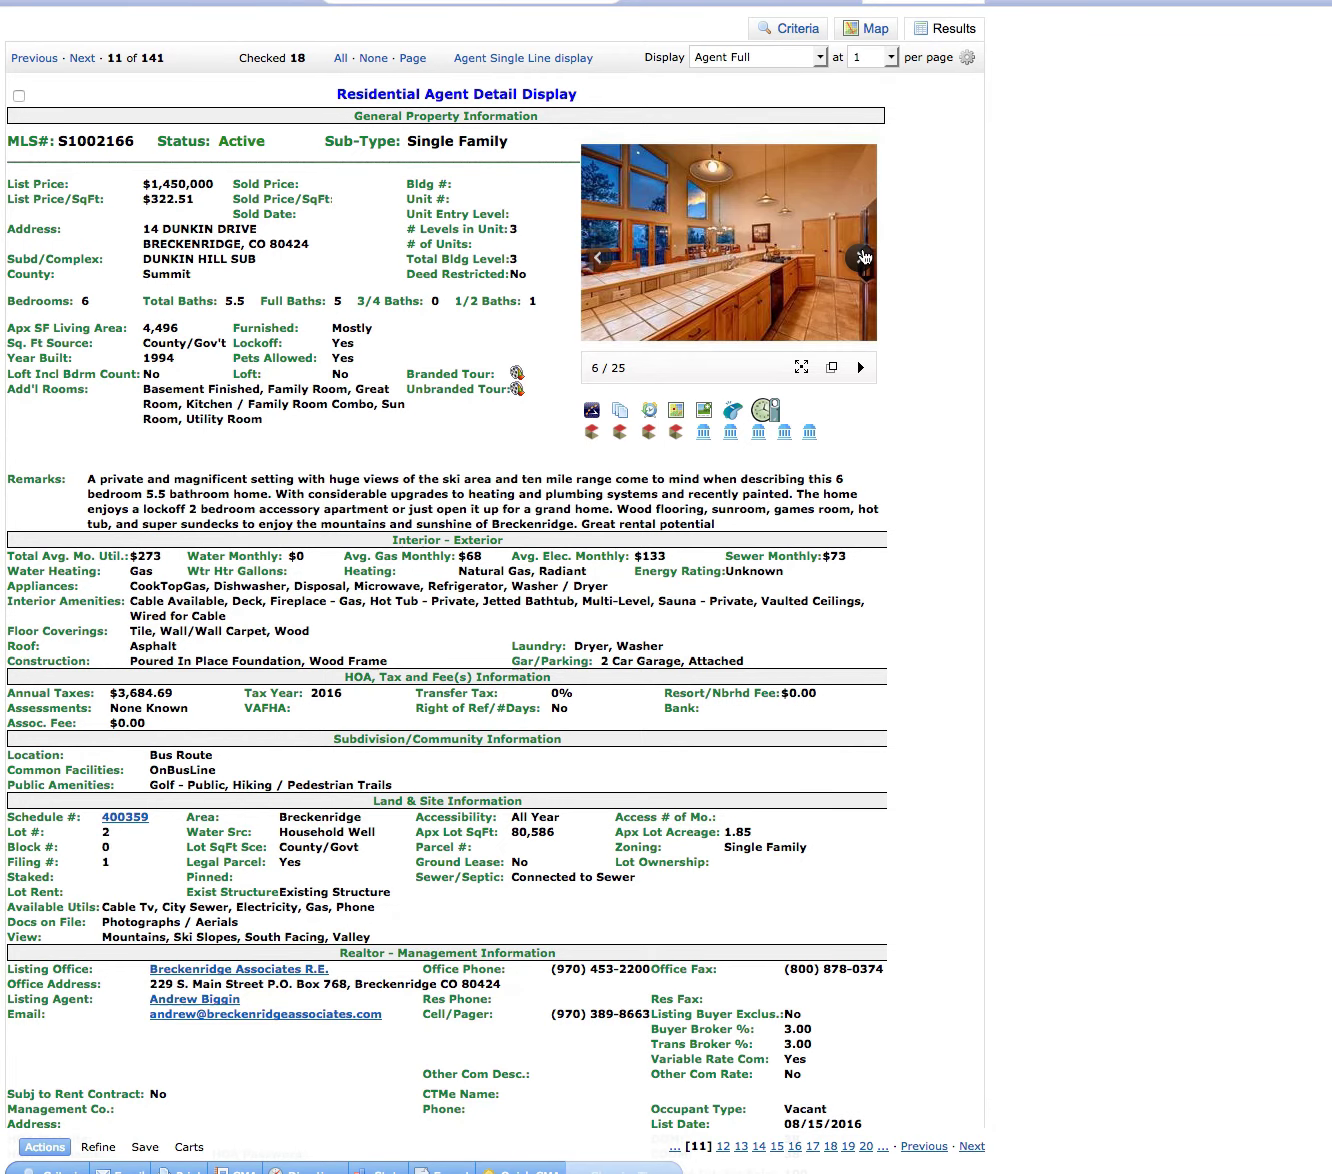
# Step: Browse the remaining 14 Dunkin Drive photos, then go back to the 141-listing single-line grid
pyautogui.click(864, 257)
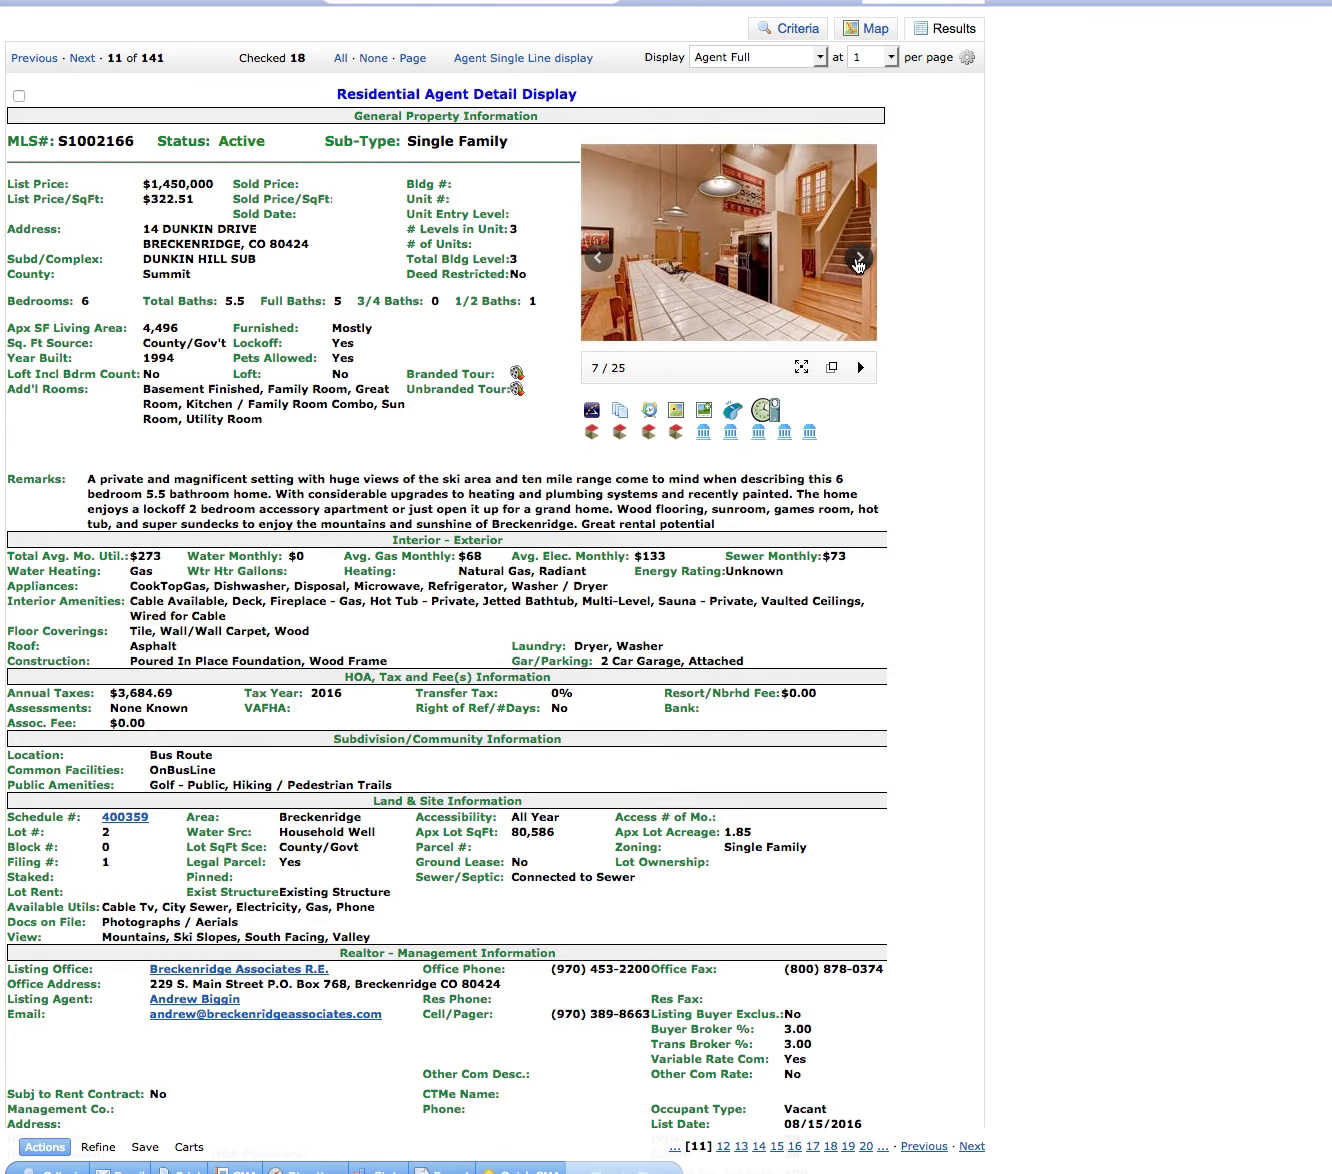
pyautogui.click(864, 257)
pyautogui.click(861, 260)
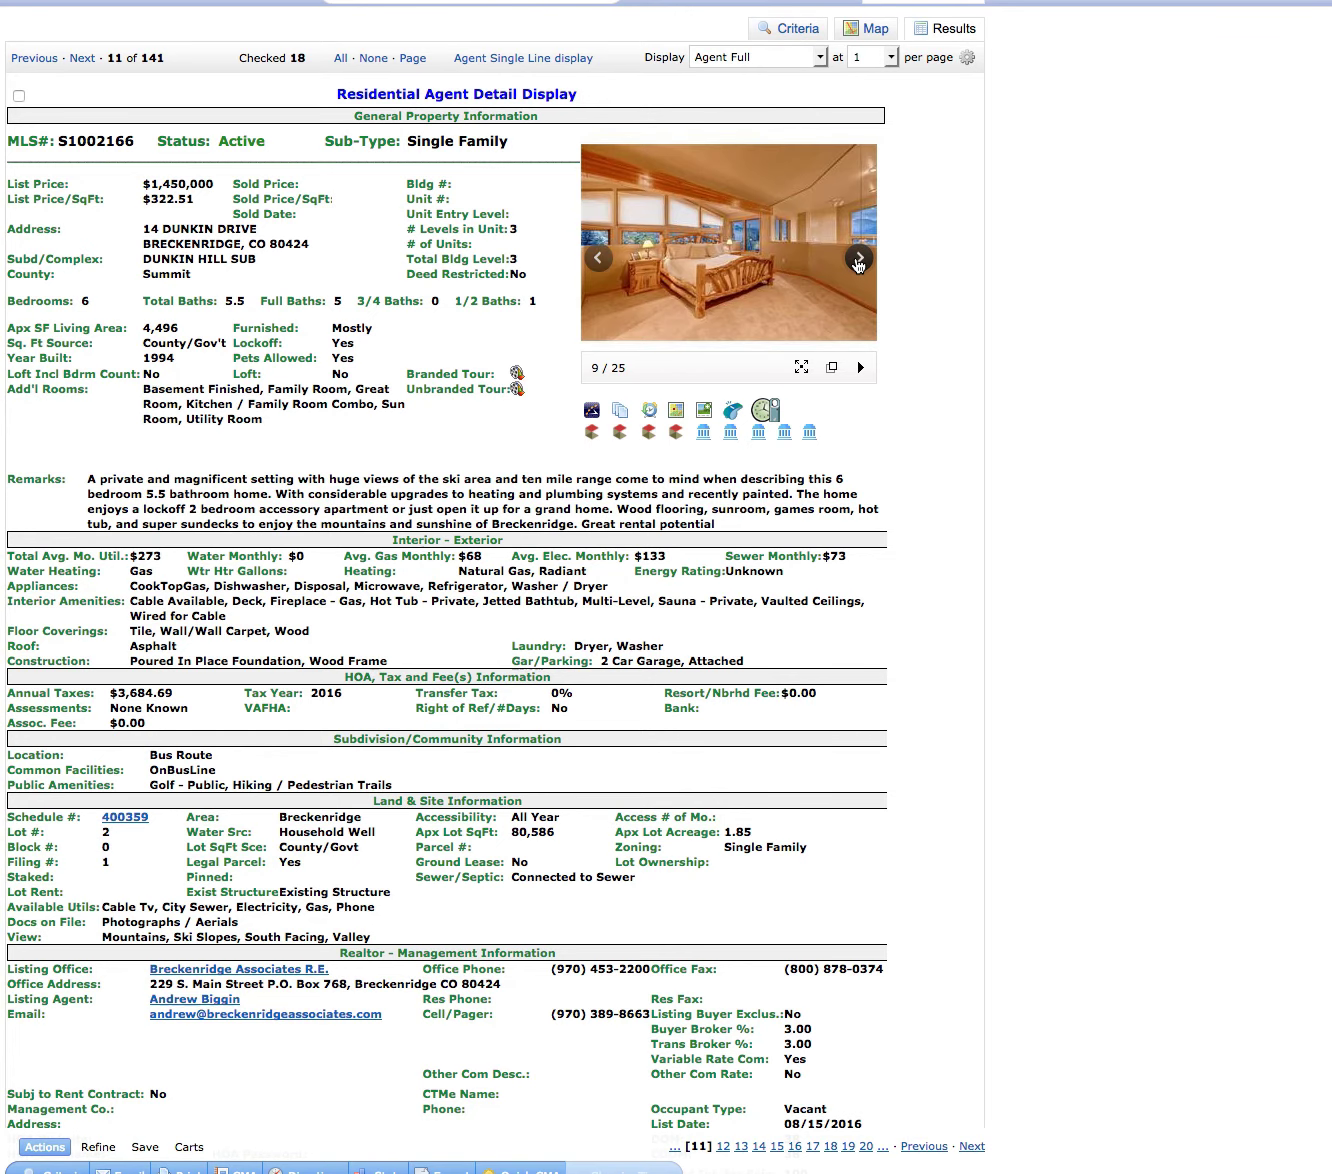
pyautogui.click(859, 262)
pyautogui.click(859, 262)
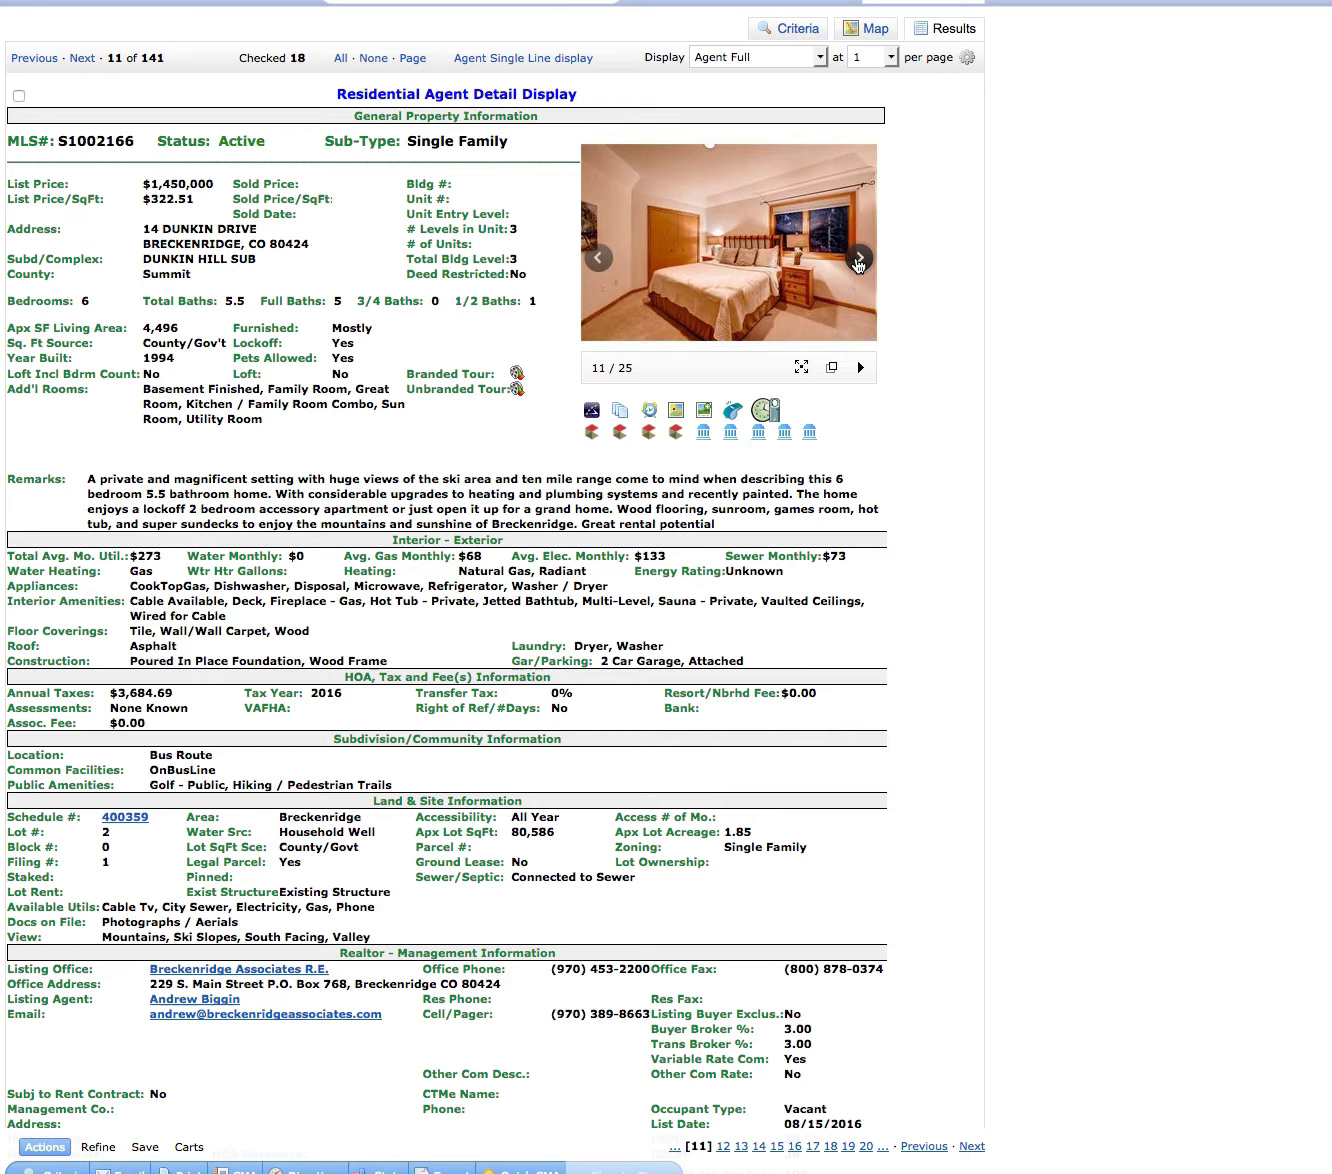
pyautogui.click(598, 258)
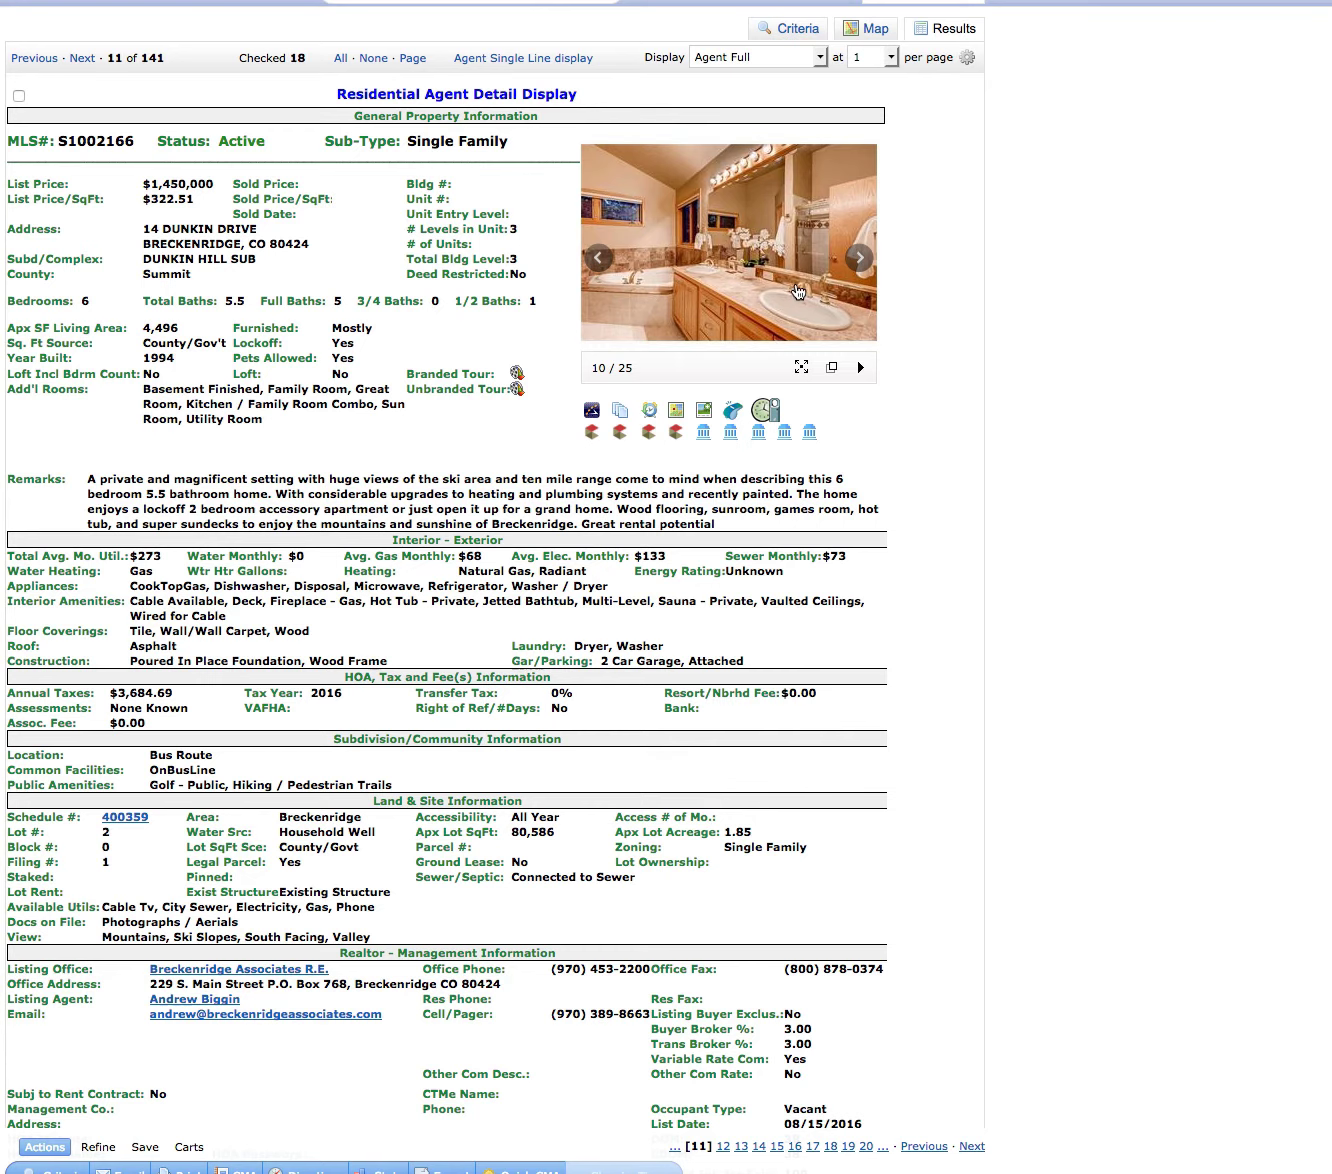
pyautogui.click(856, 262)
pyautogui.click(854, 264)
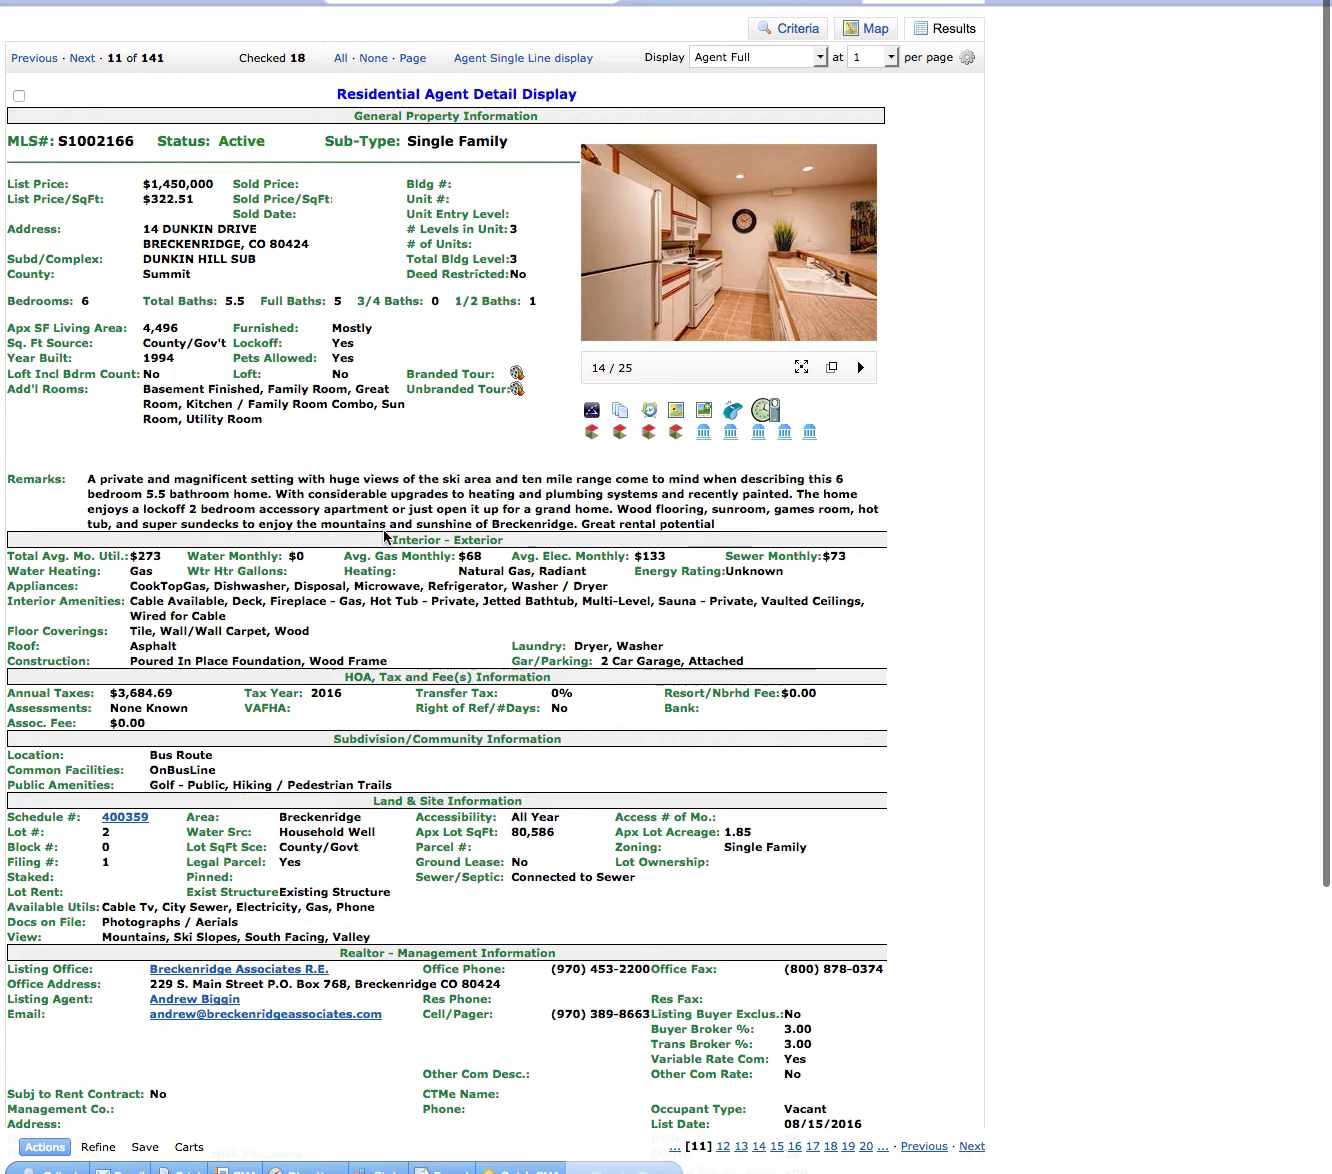
pyautogui.click(500, 59)
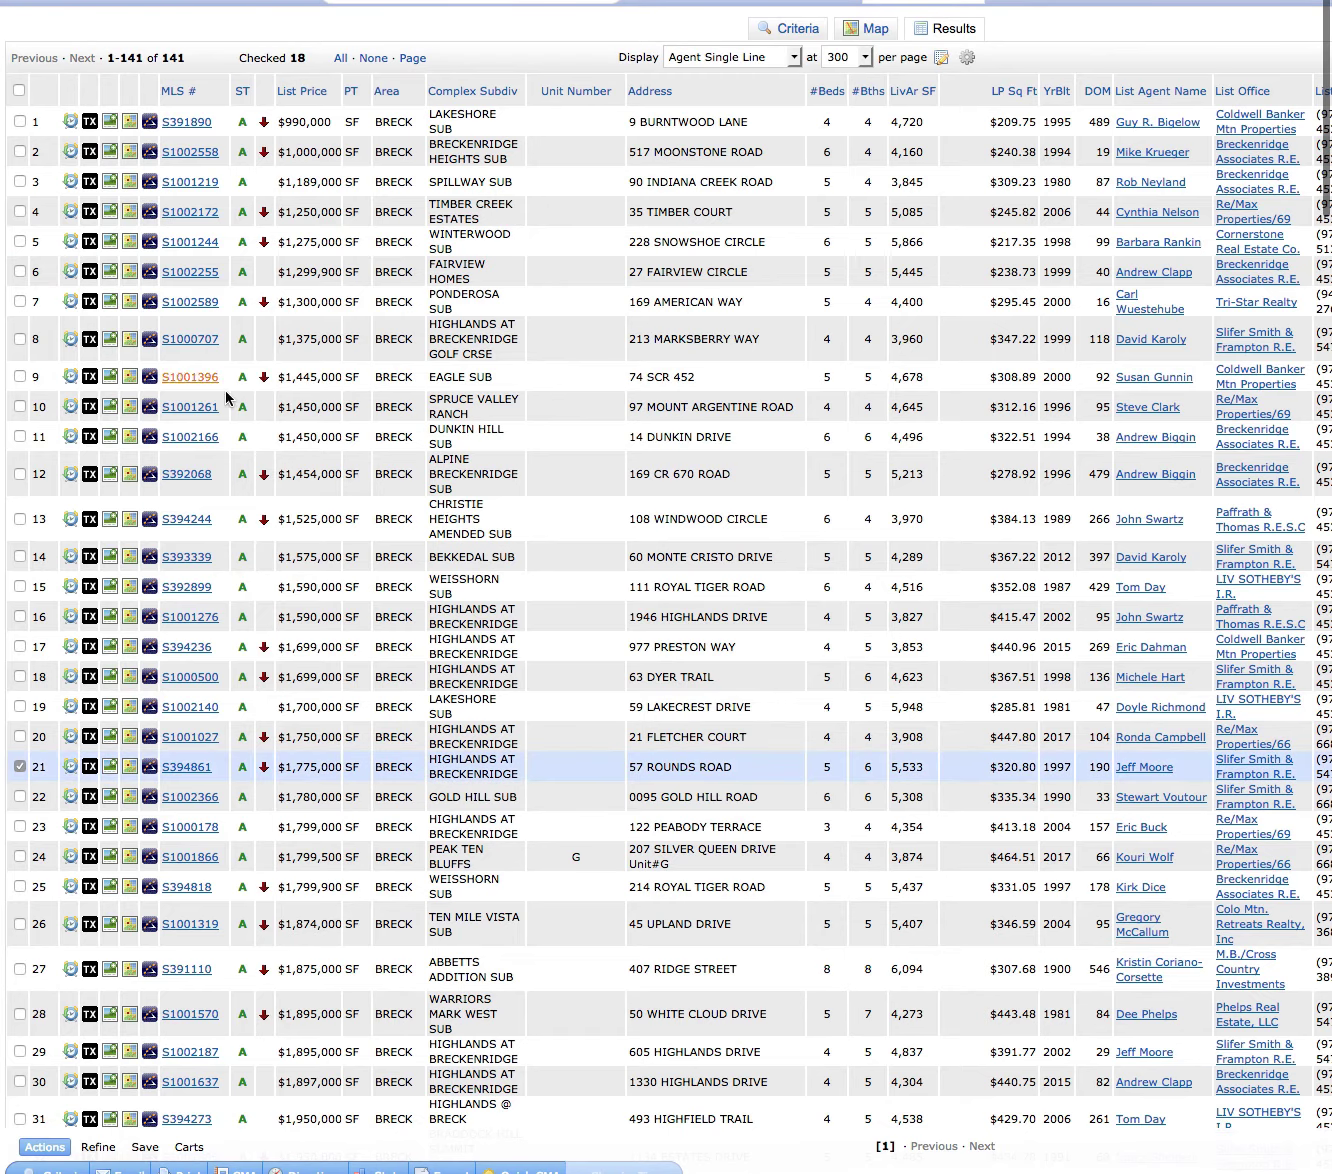
pyautogui.scroll(-1, 326, 405)
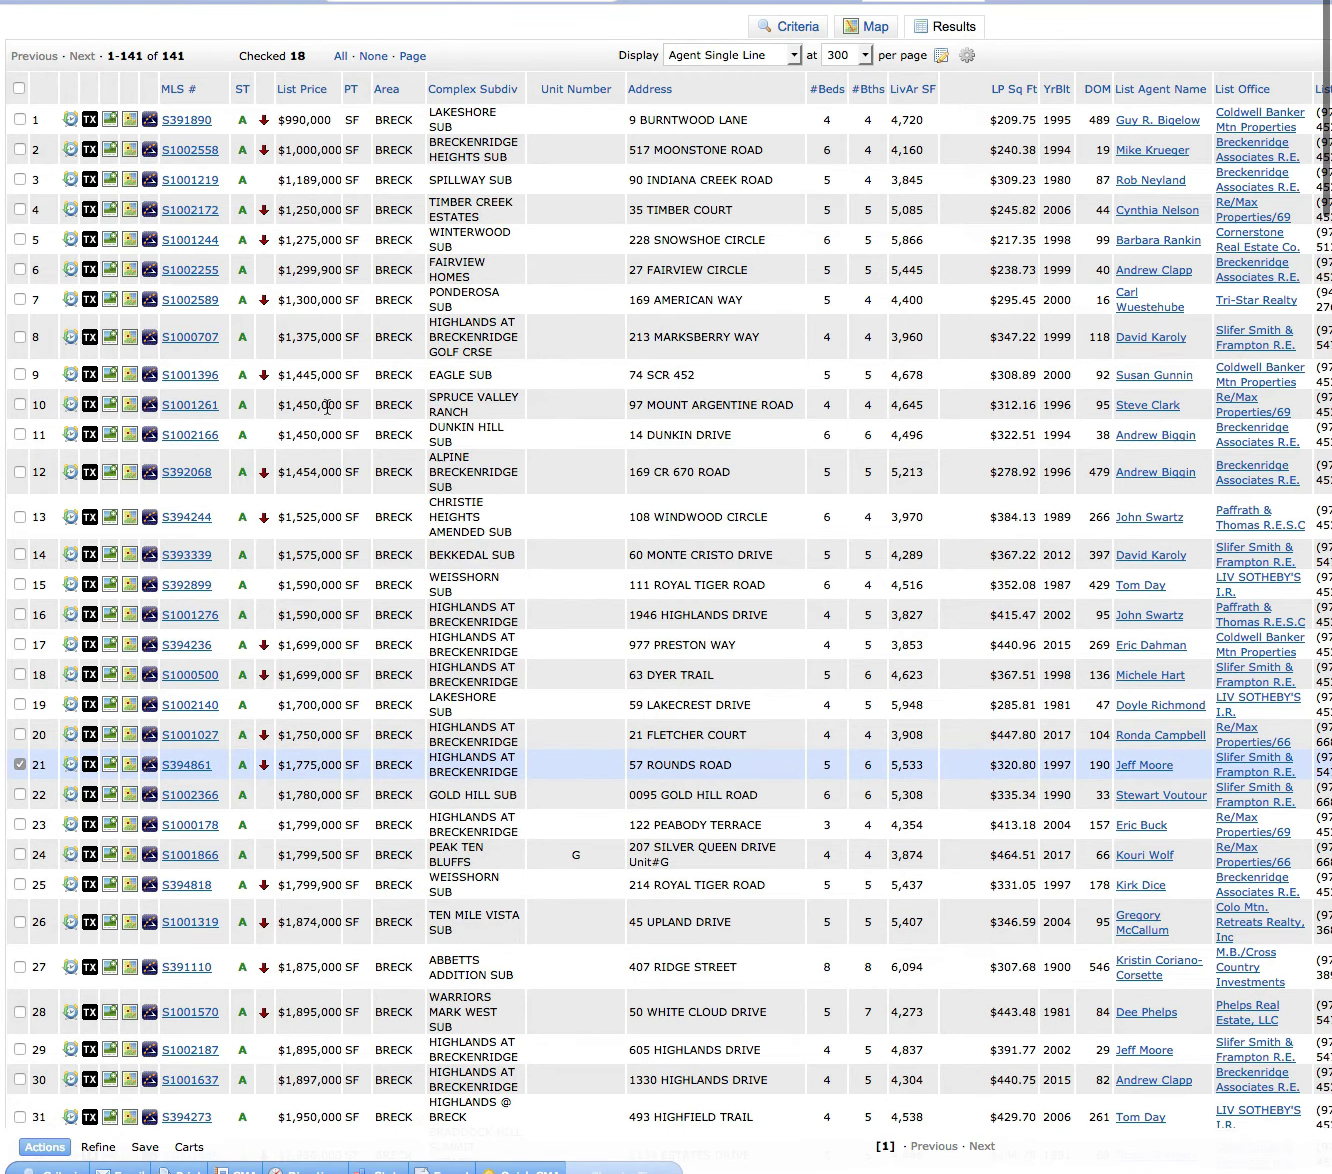
pyautogui.scroll(-3, 216, 455)
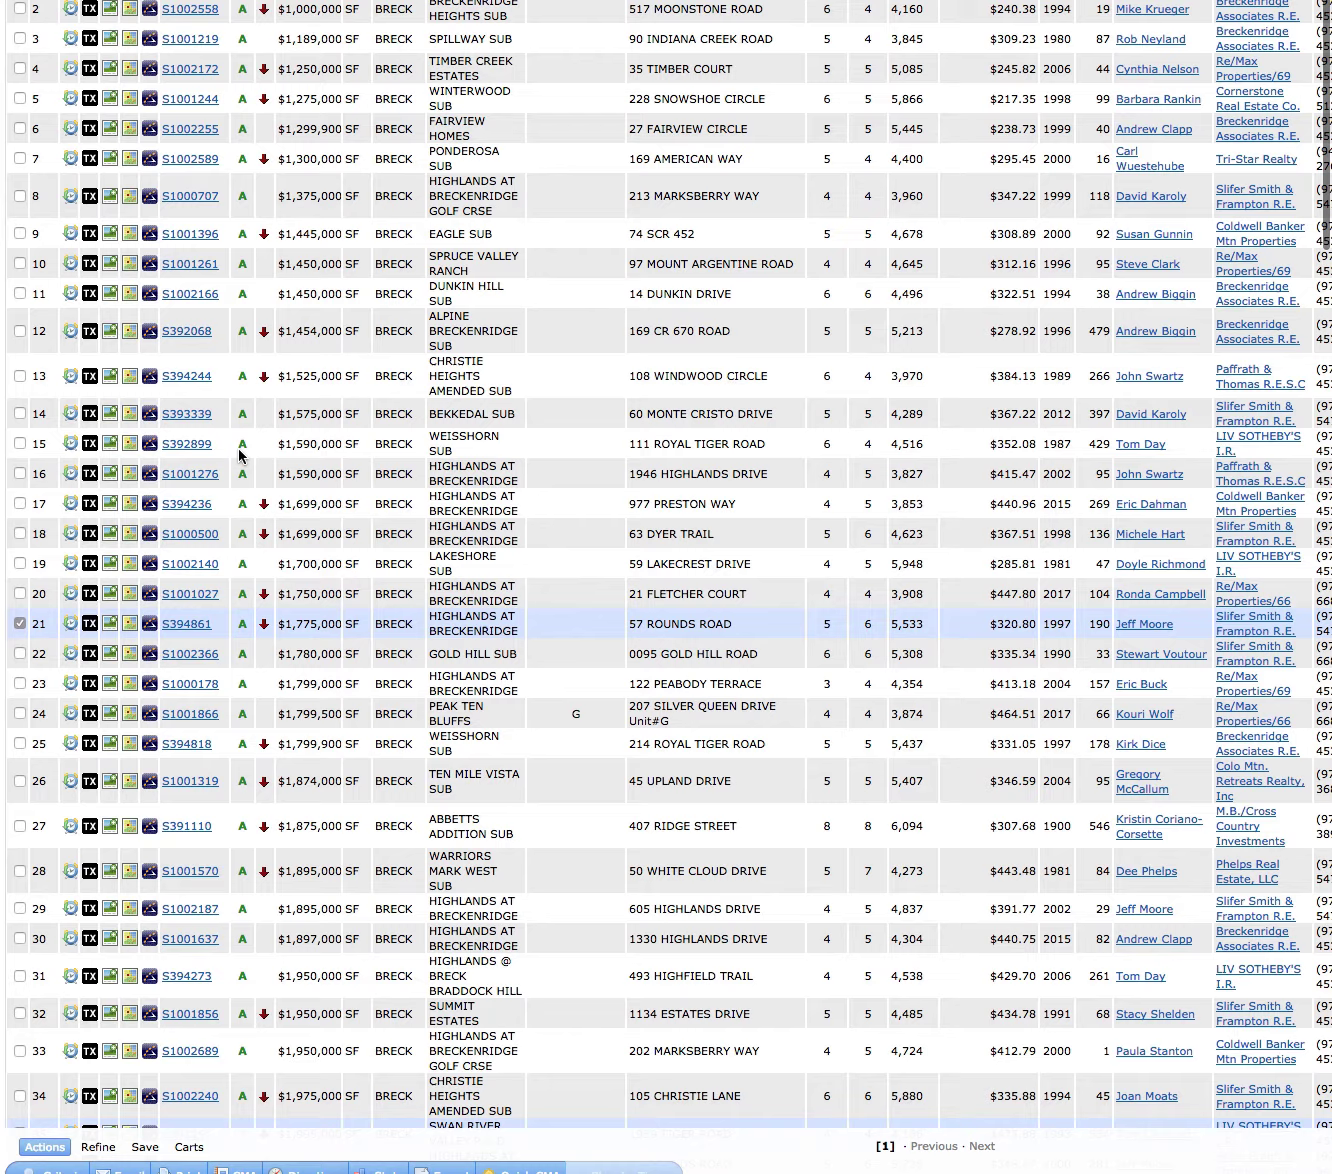
pyautogui.scroll(-1, 235, 474)
pyautogui.scroll(-2, 236, 520)
pyautogui.scroll(-1, 239, 562)
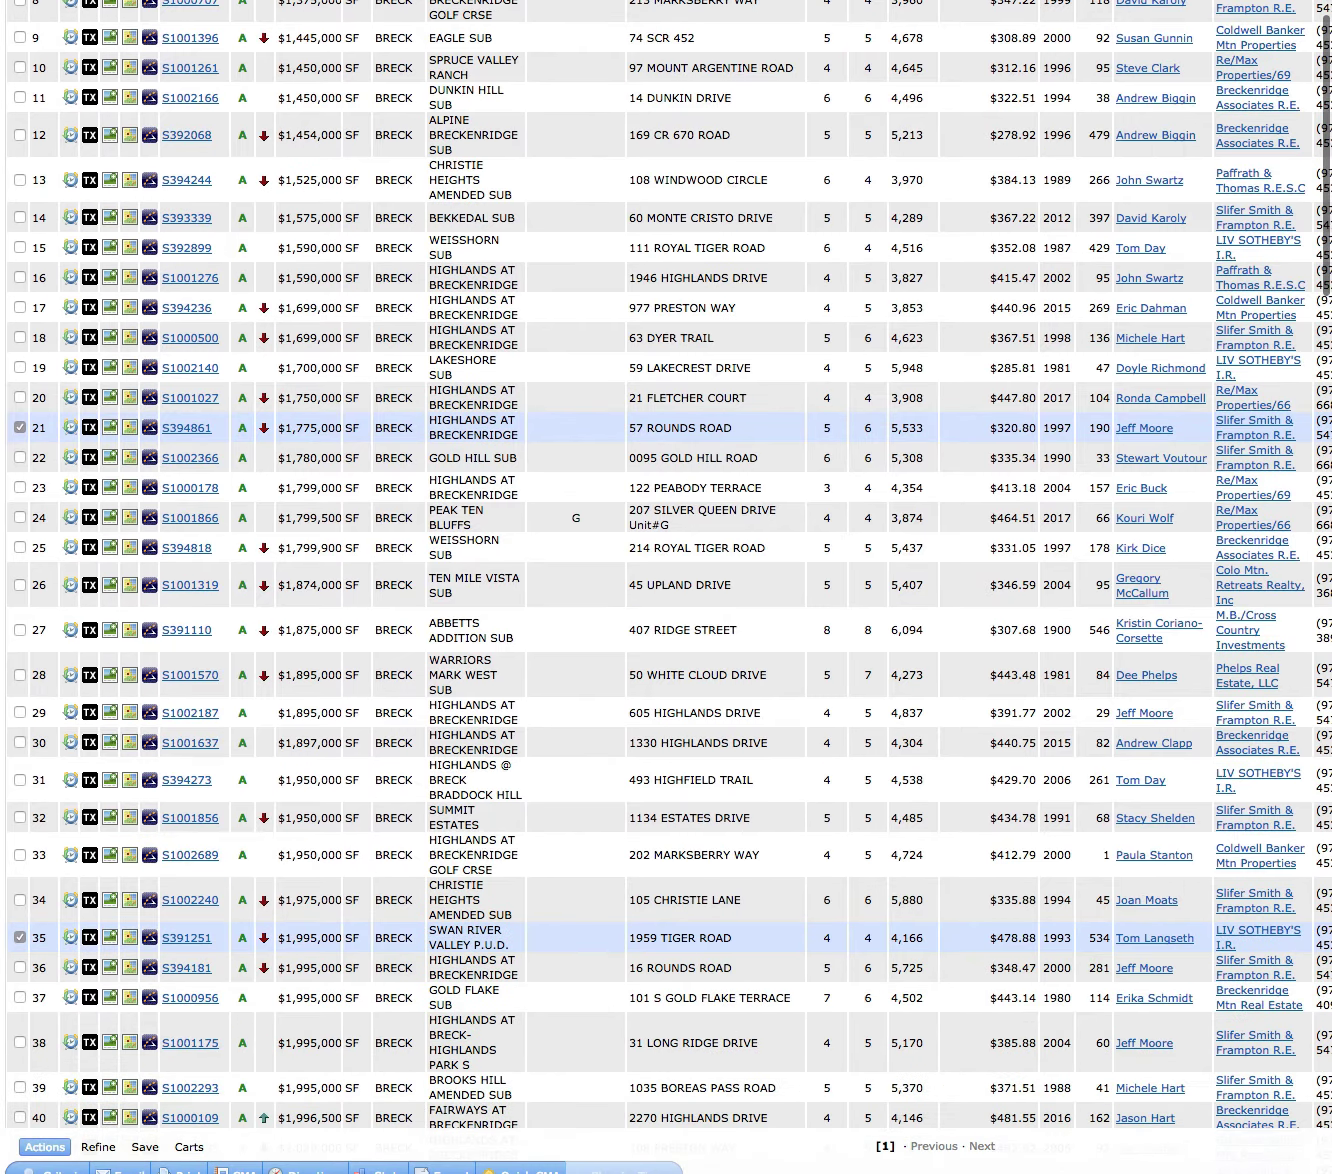
pyautogui.scroll(-1, 241, 593)
pyautogui.scroll(-2, 242, 598)
pyautogui.scroll(-2, 241, 598)
pyautogui.scroll(-2, 242, 599)
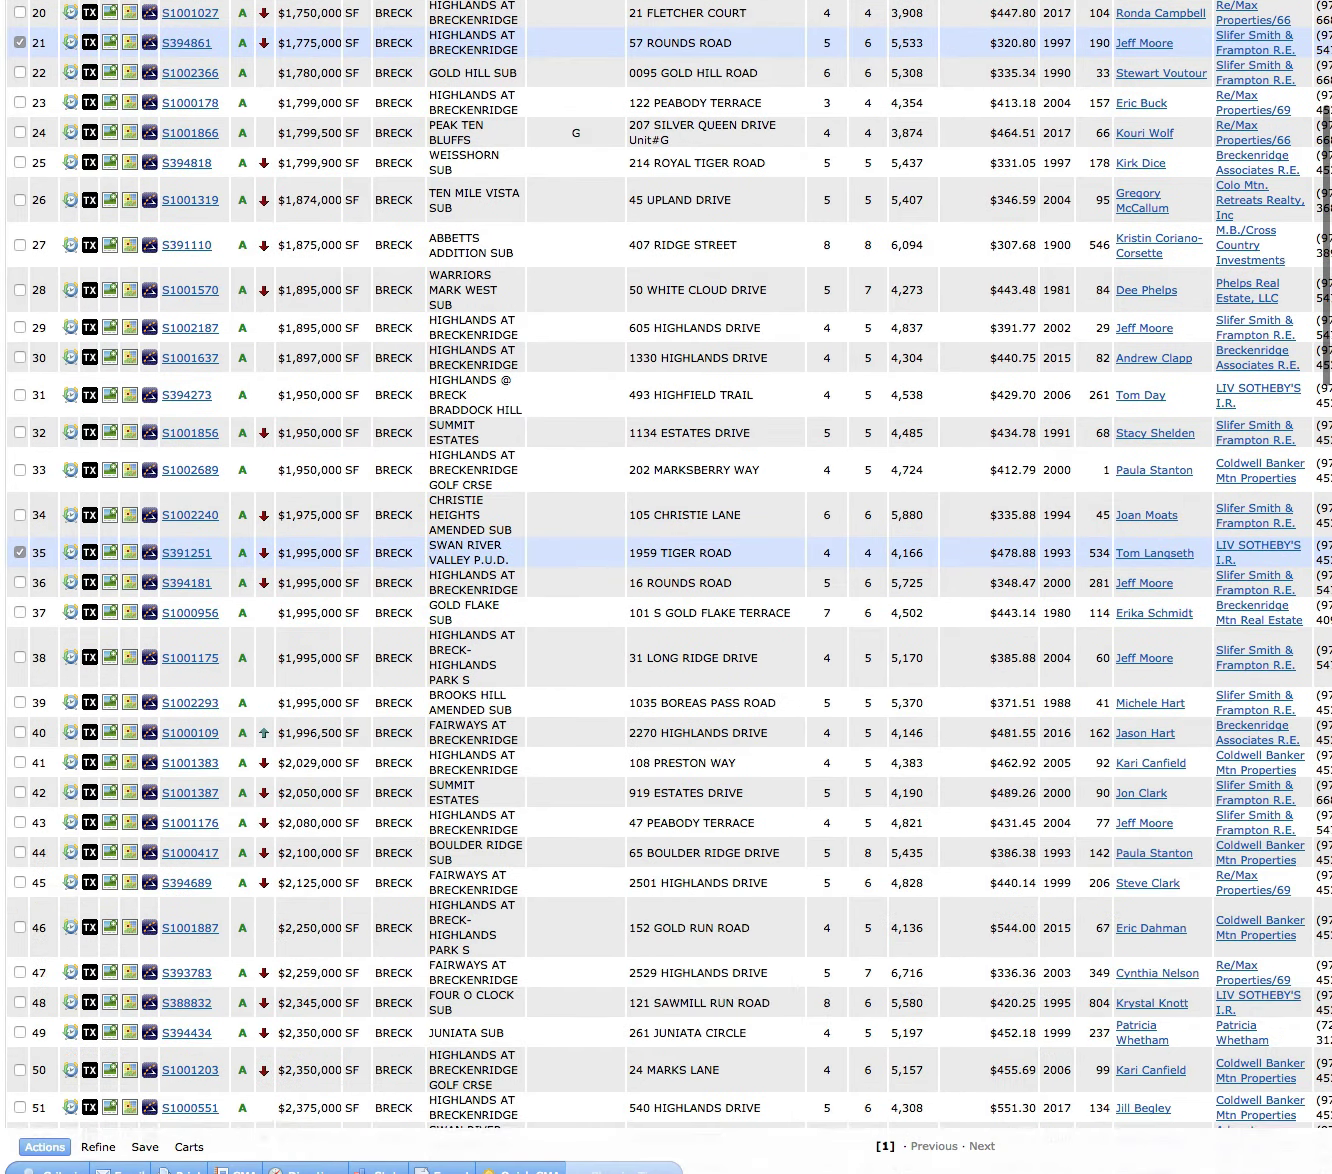
pyautogui.scroll(-1, 241, 598)
pyautogui.scroll(-2, 241, 599)
pyautogui.scroll(-2, 241, 598)
pyautogui.scroll(-2, 241, 598)
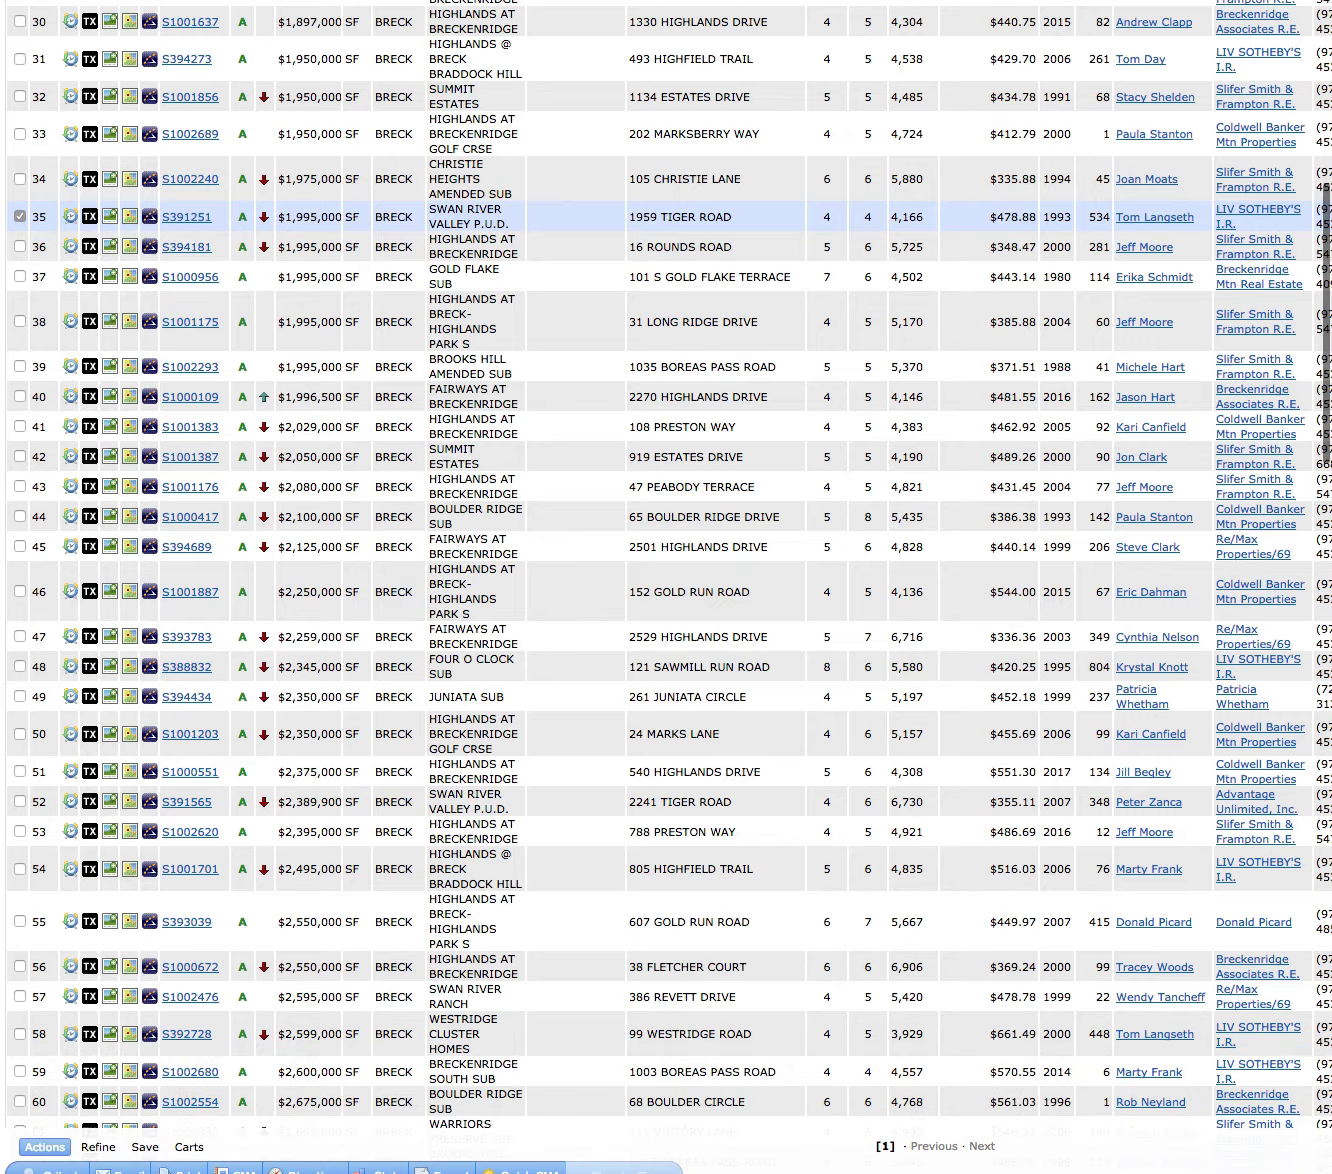
pyautogui.scroll(-1, 242, 598)
pyautogui.scroll(-2, 344, 647)
pyautogui.scroll(-1, 343, 647)
pyautogui.scroll(-1, 343, 647)
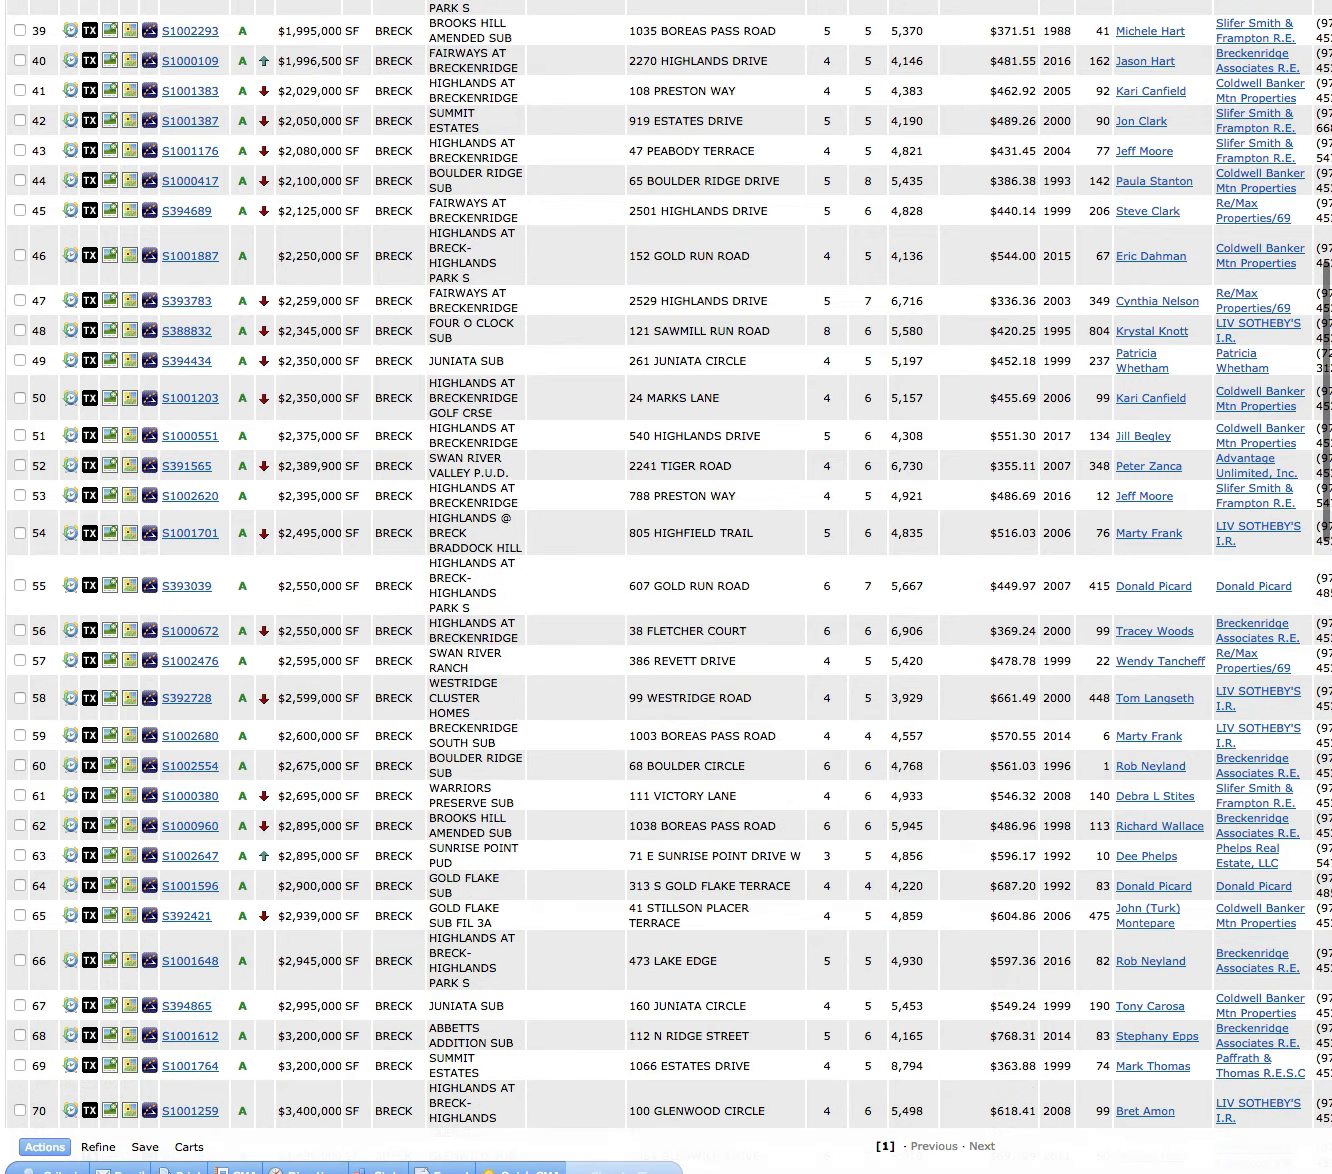
pyautogui.scroll(-1, 344, 648)
pyautogui.scroll(-1, 593, 806)
pyautogui.scroll(-2, 469, 833)
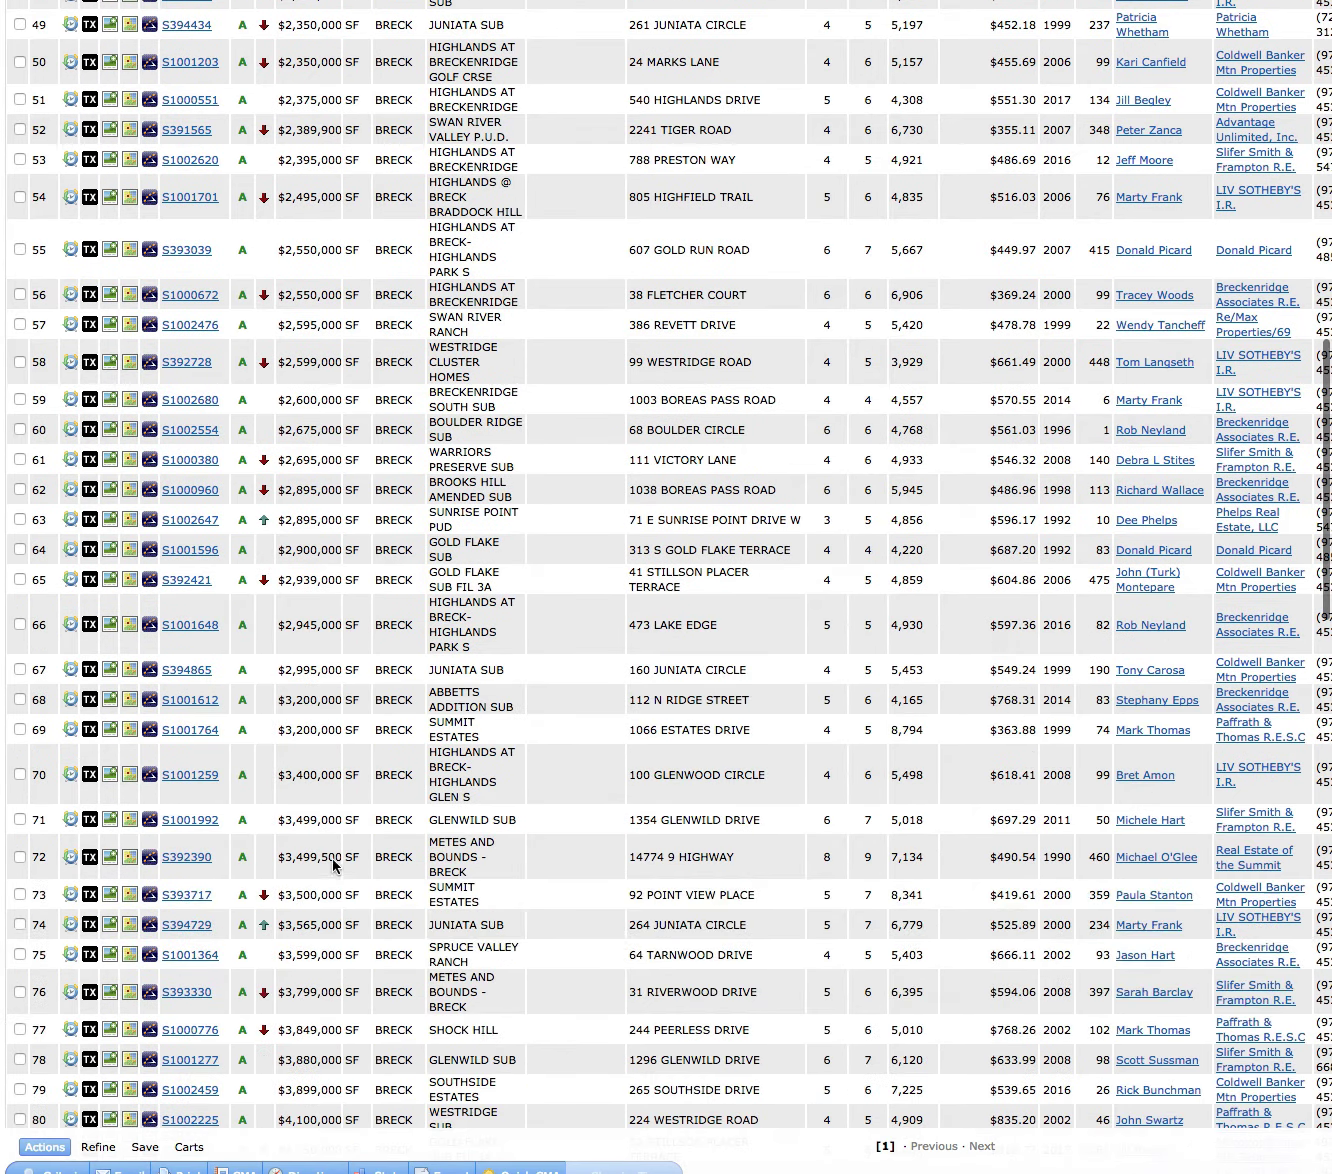
pyautogui.scroll(-2, 343, 1053)
pyautogui.scroll(-2, 343, 1054)
pyautogui.scroll(-1, 344, 1053)
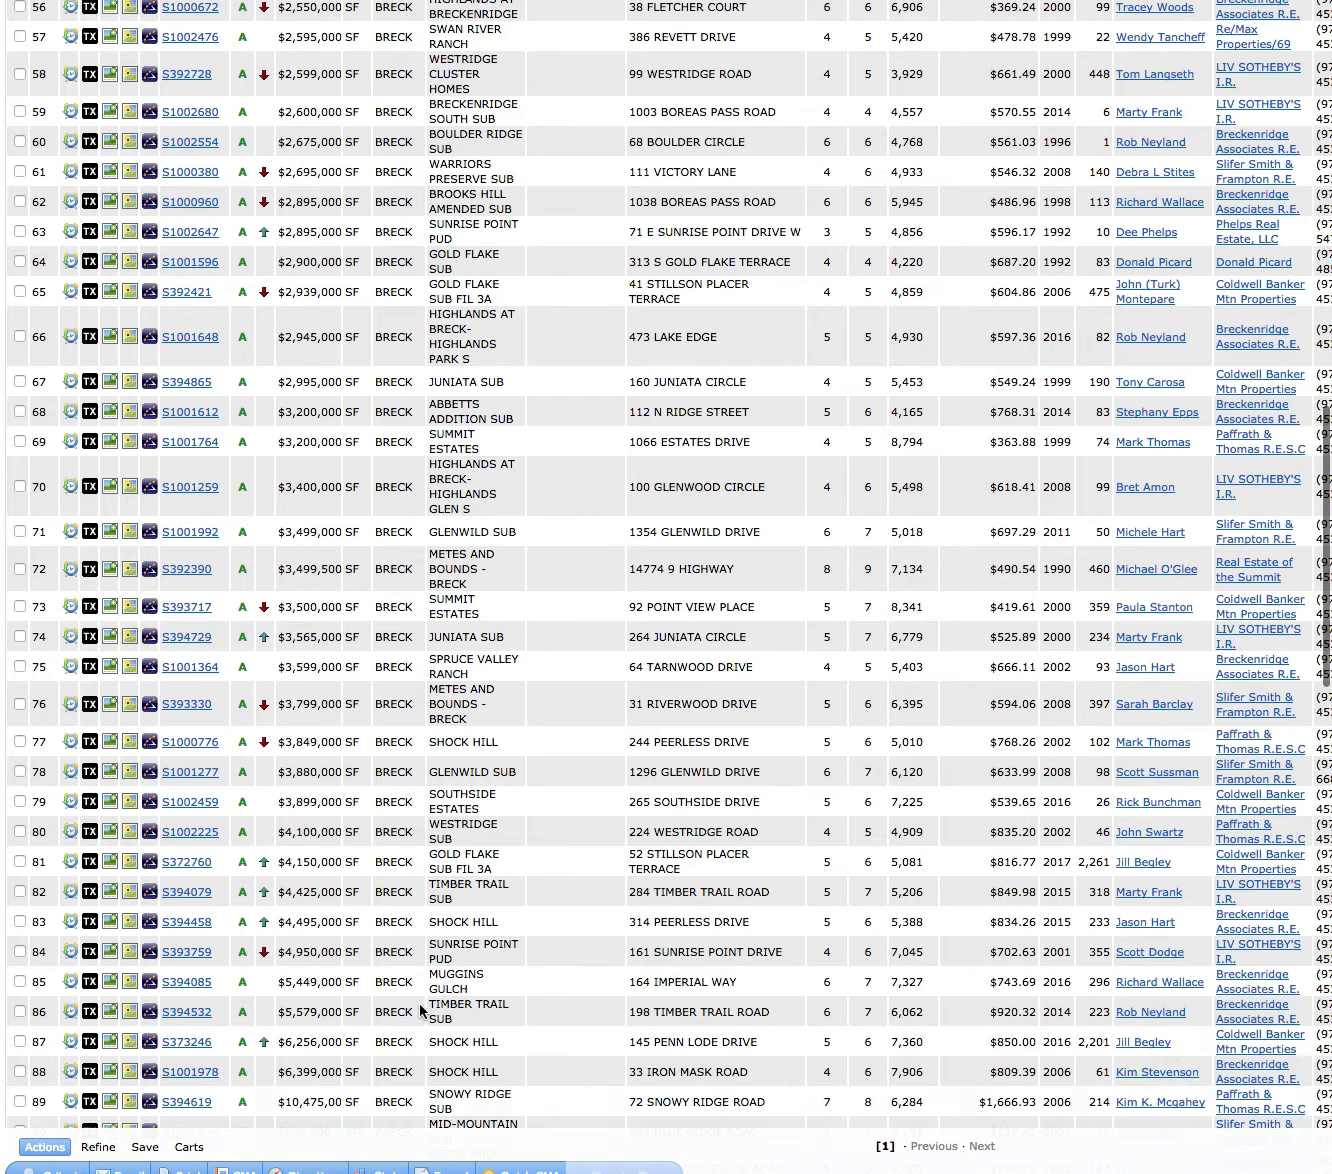
pyautogui.scroll(-2, 343, 1053)
pyautogui.scroll(-1, 344, 1053)
pyautogui.scroll(-2, 312, 937)
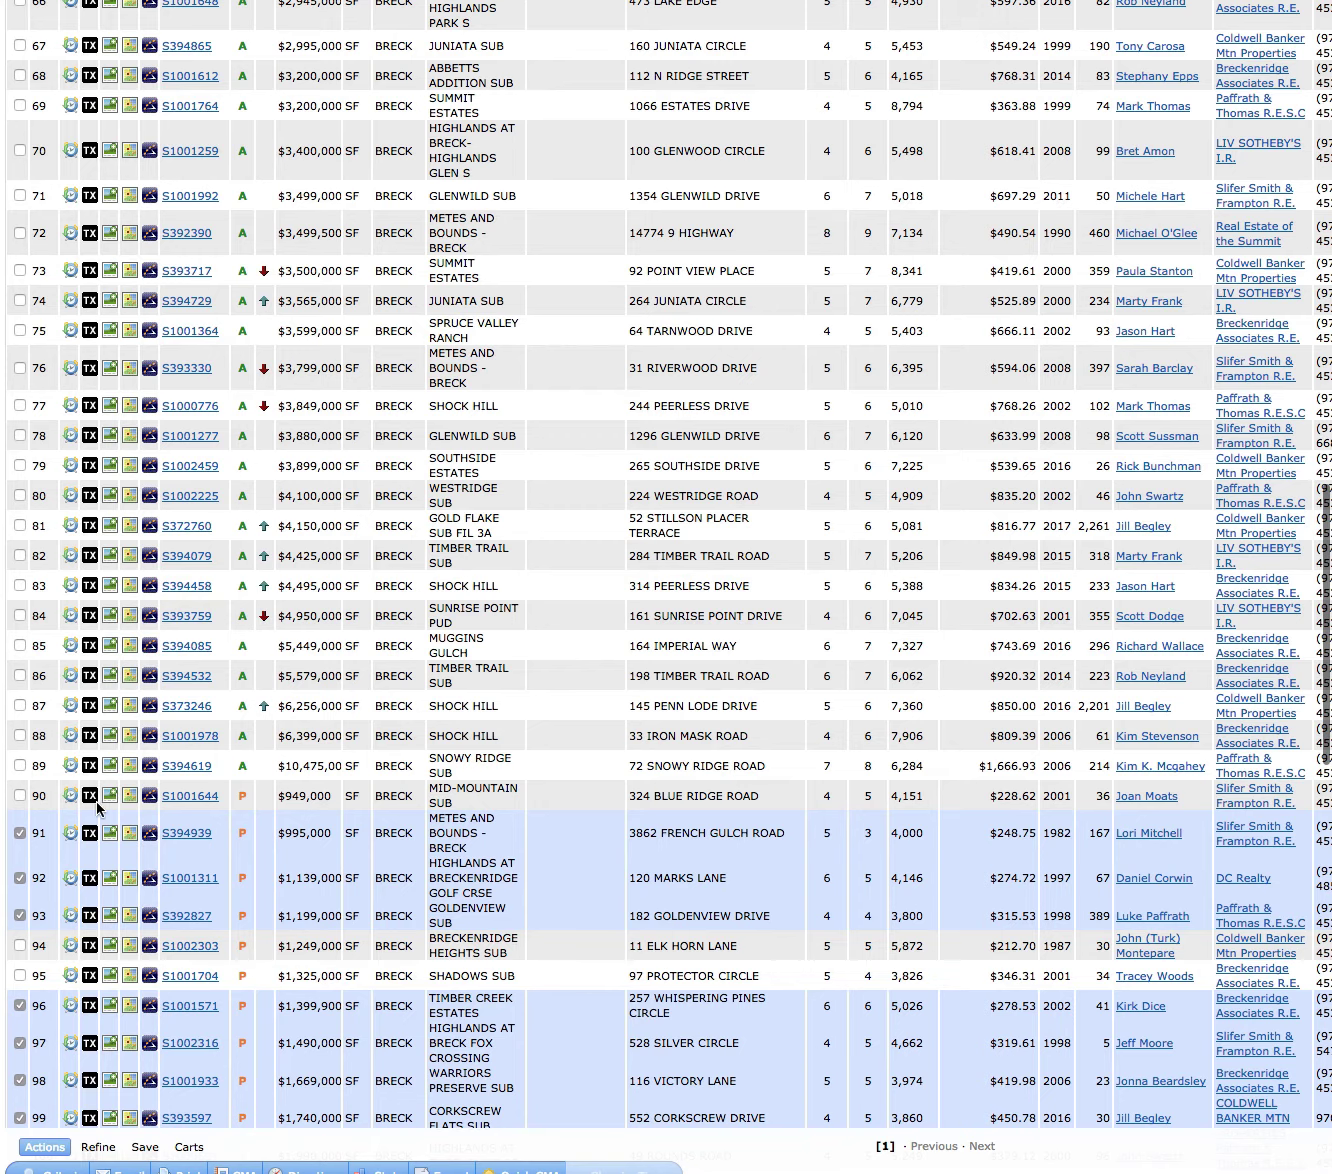
pyautogui.scroll(-2, 291, 866)
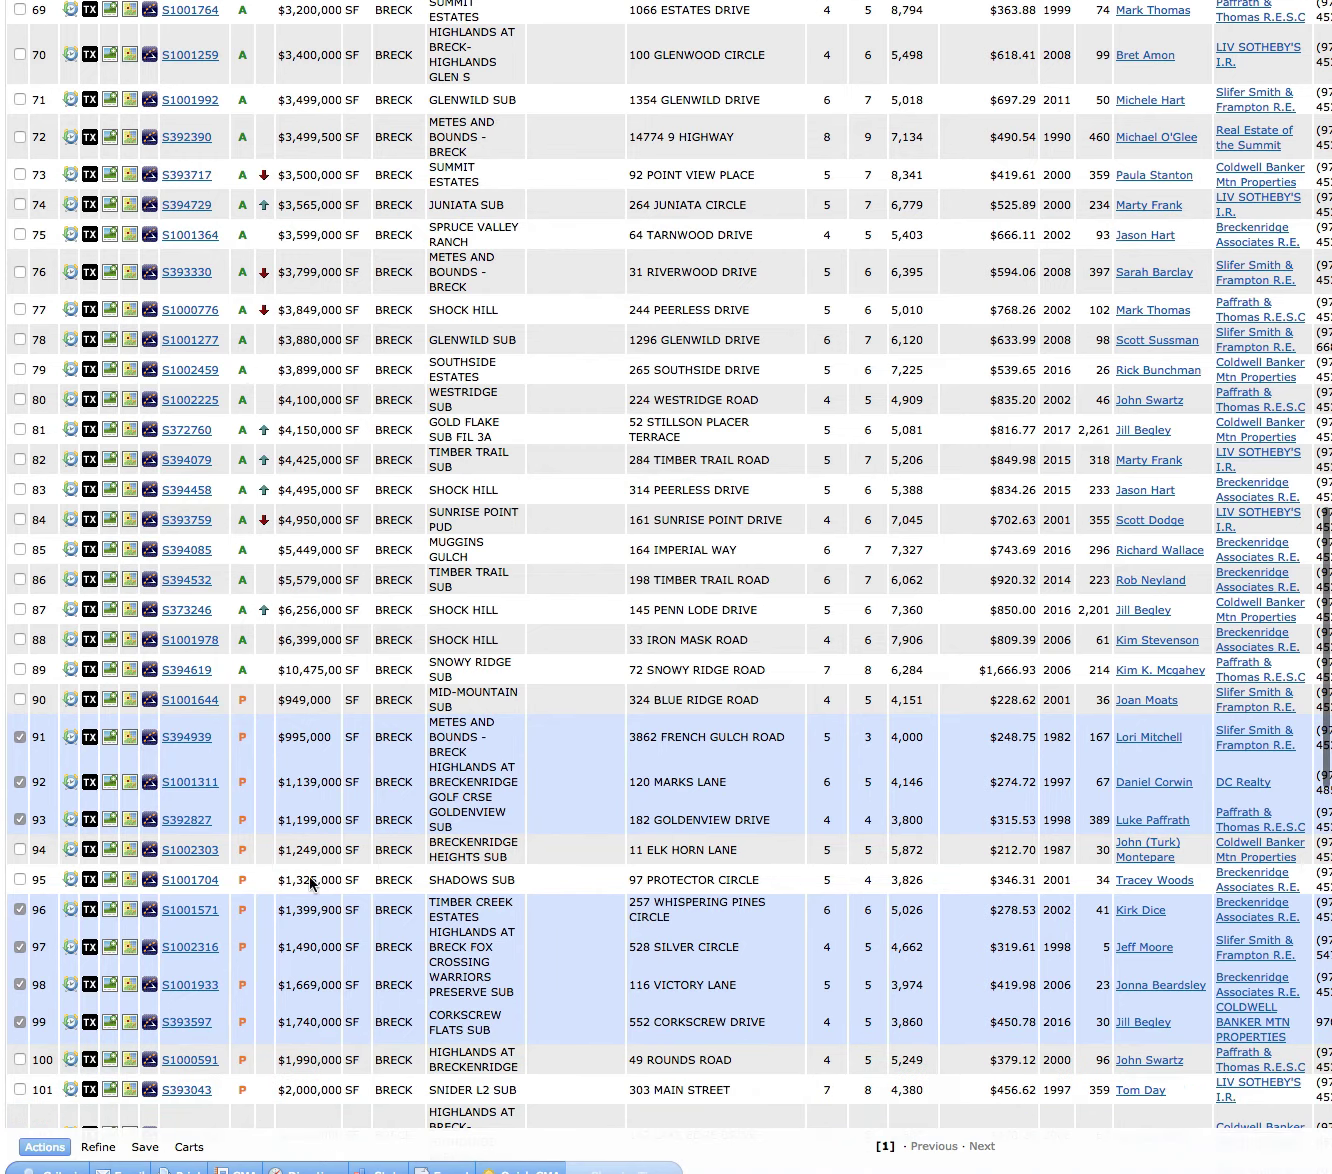
pyautogui.scroll(-2, 301, 867)
pyautogui.scroll(-1, 306, 864)
pyautogui.scroll(-2, 306, 863)
pyautogui.scroll(-1, 306, 864)
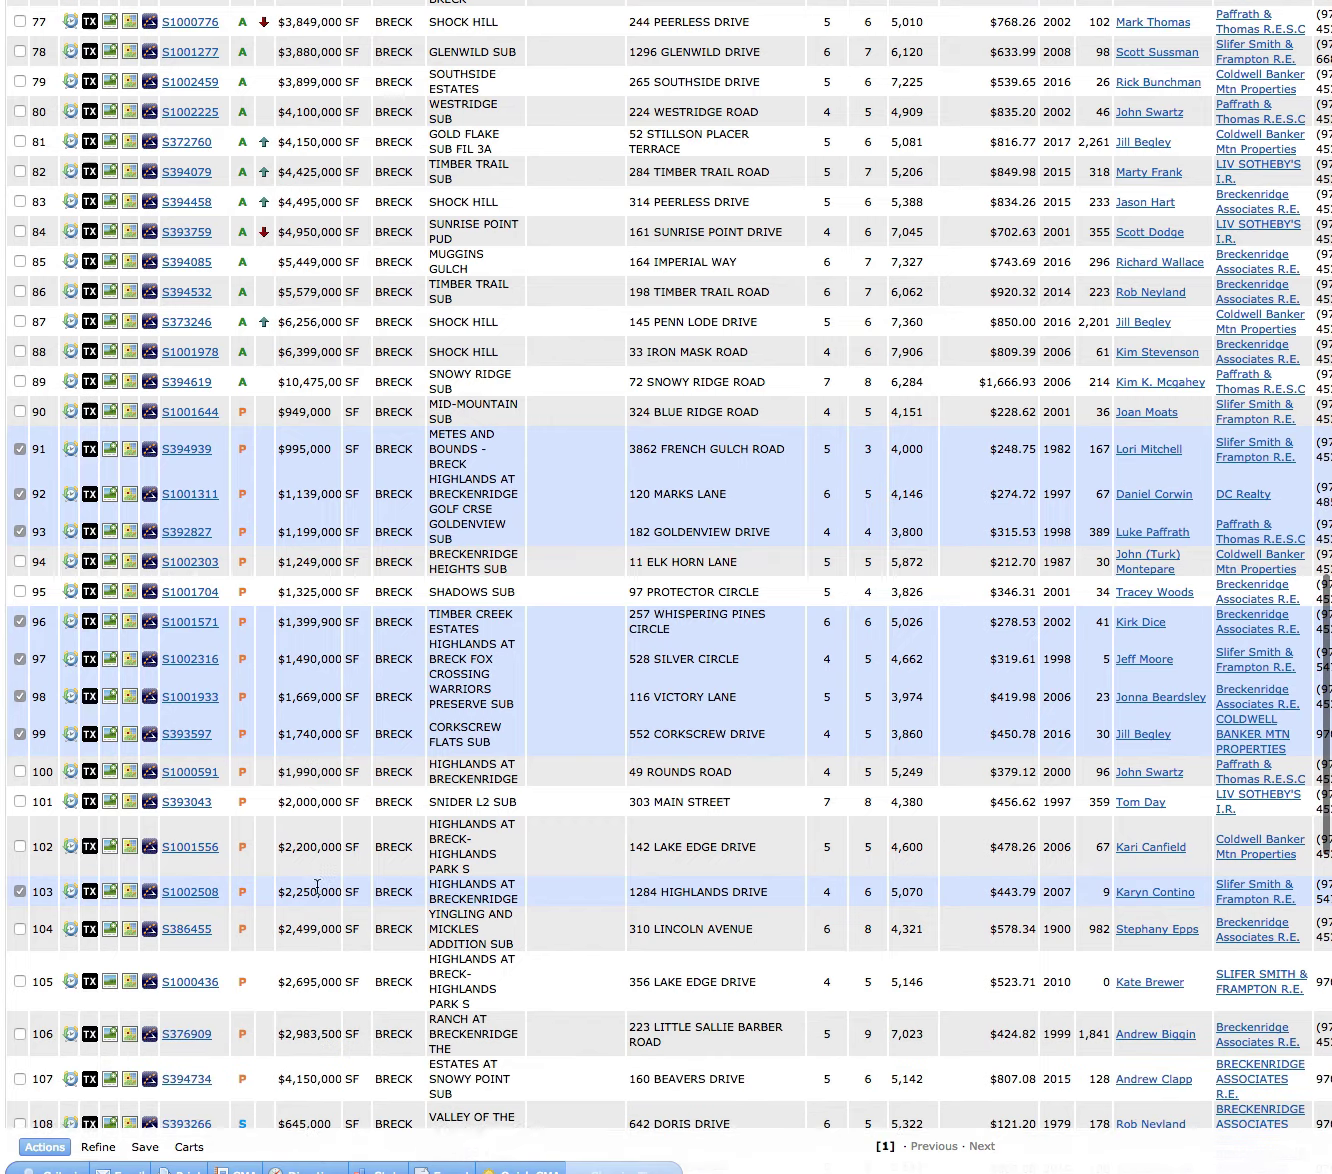
pyautogui.scroll(-2, 314, 859)
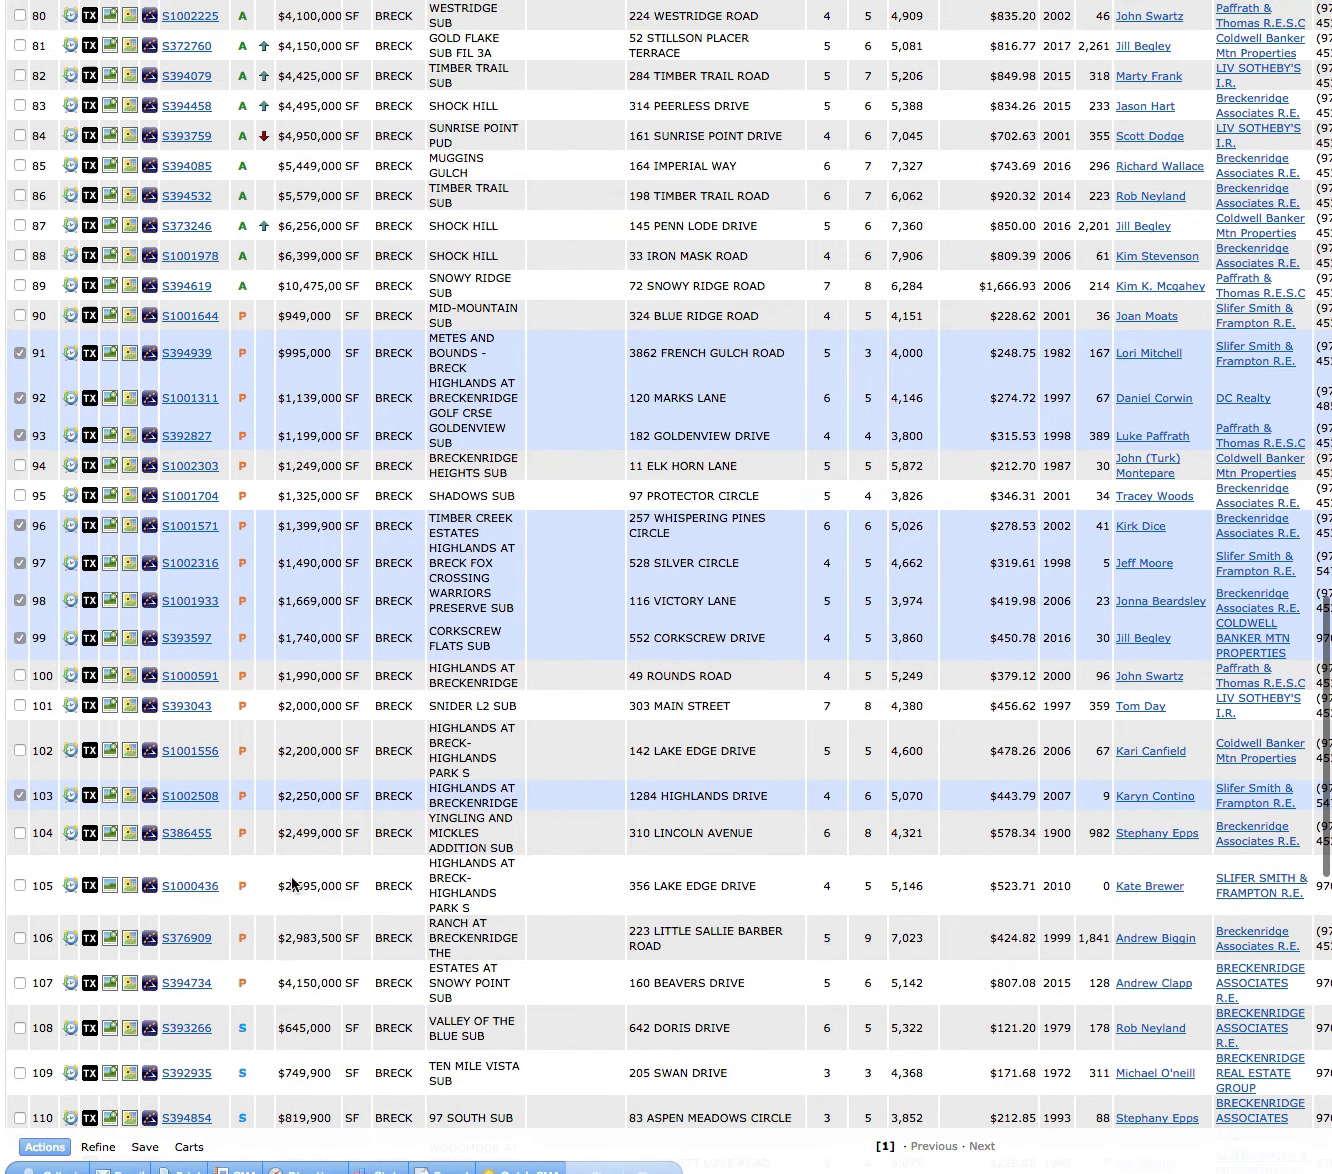
pyautogui.scroll(-1, 292, 884)
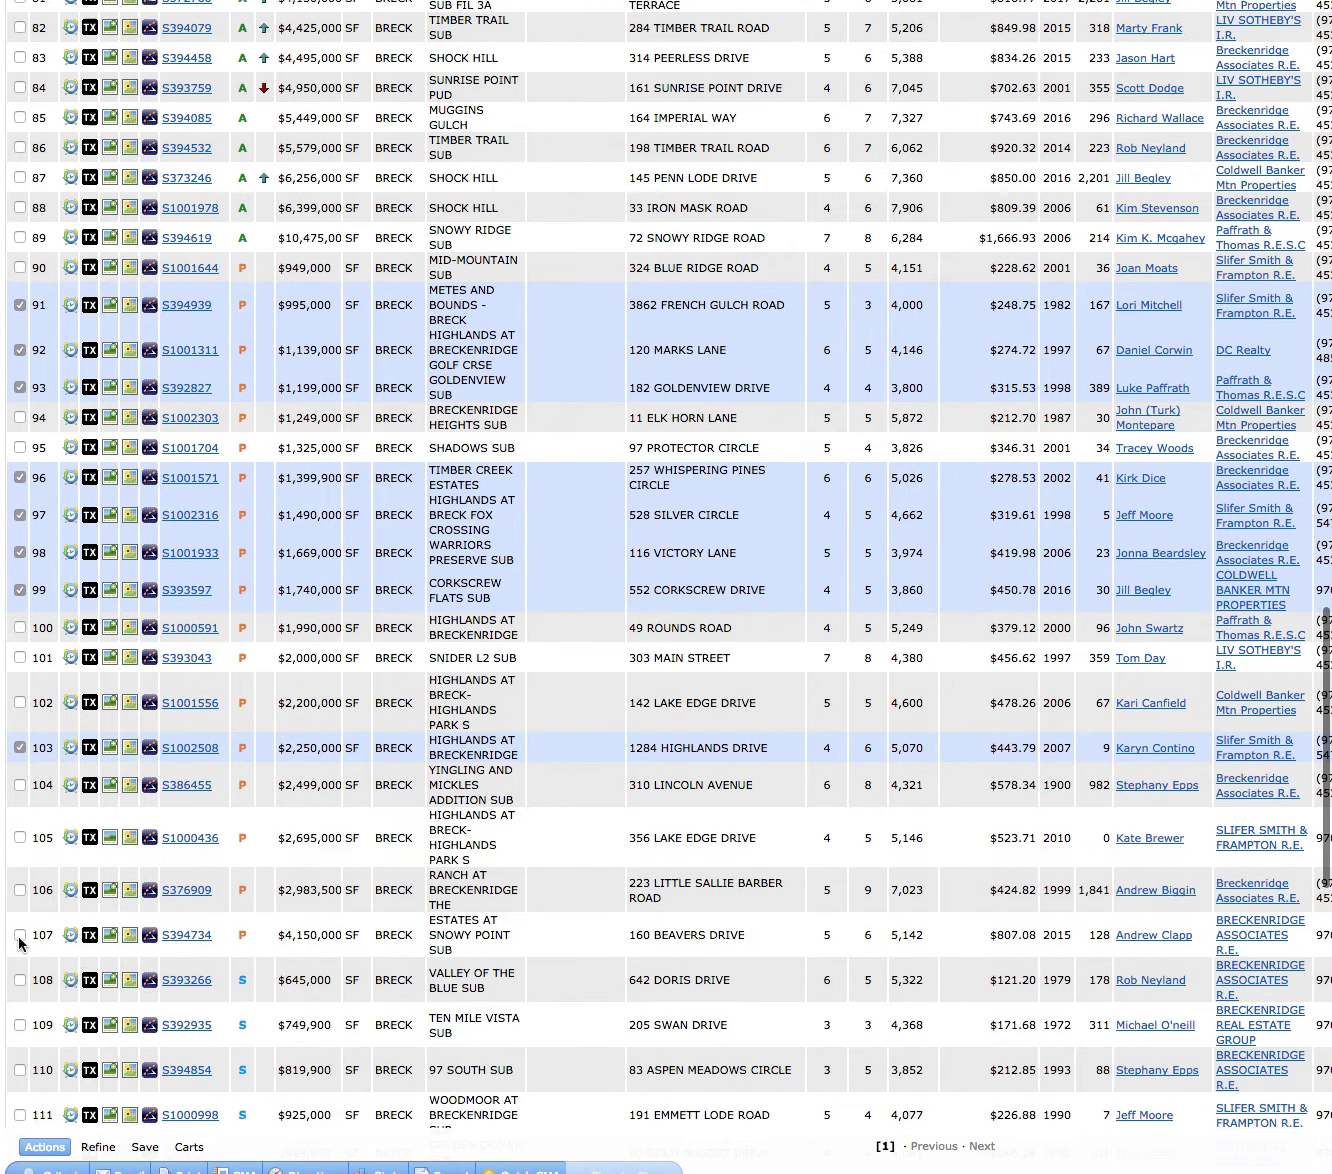
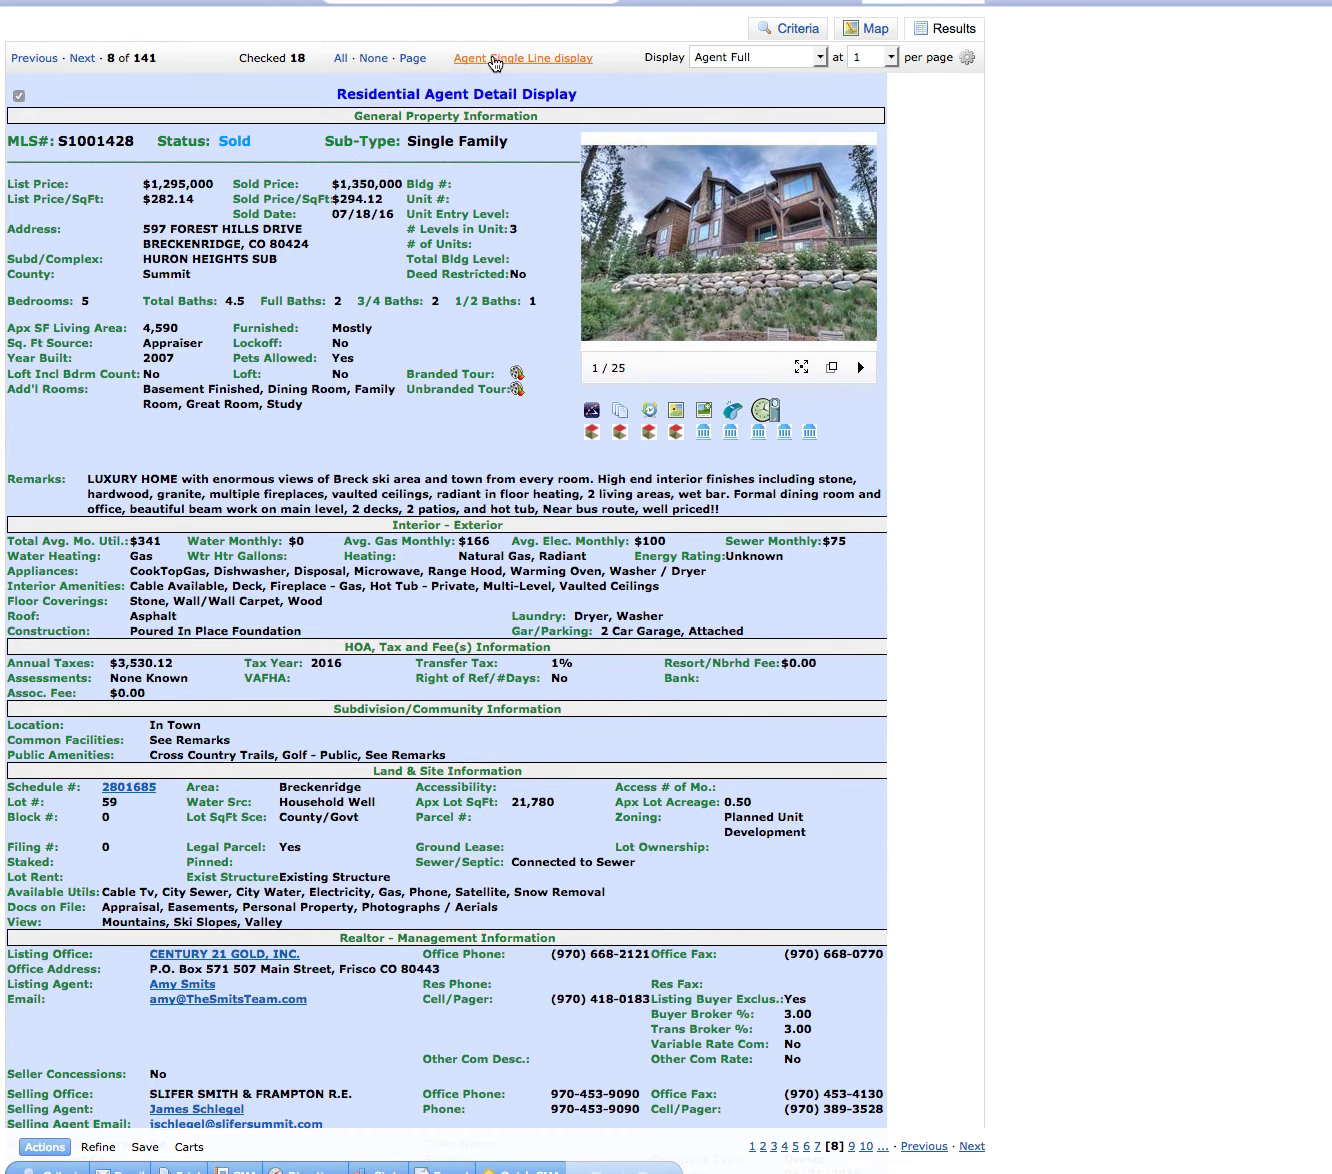
pyautogui.click(495, 58)
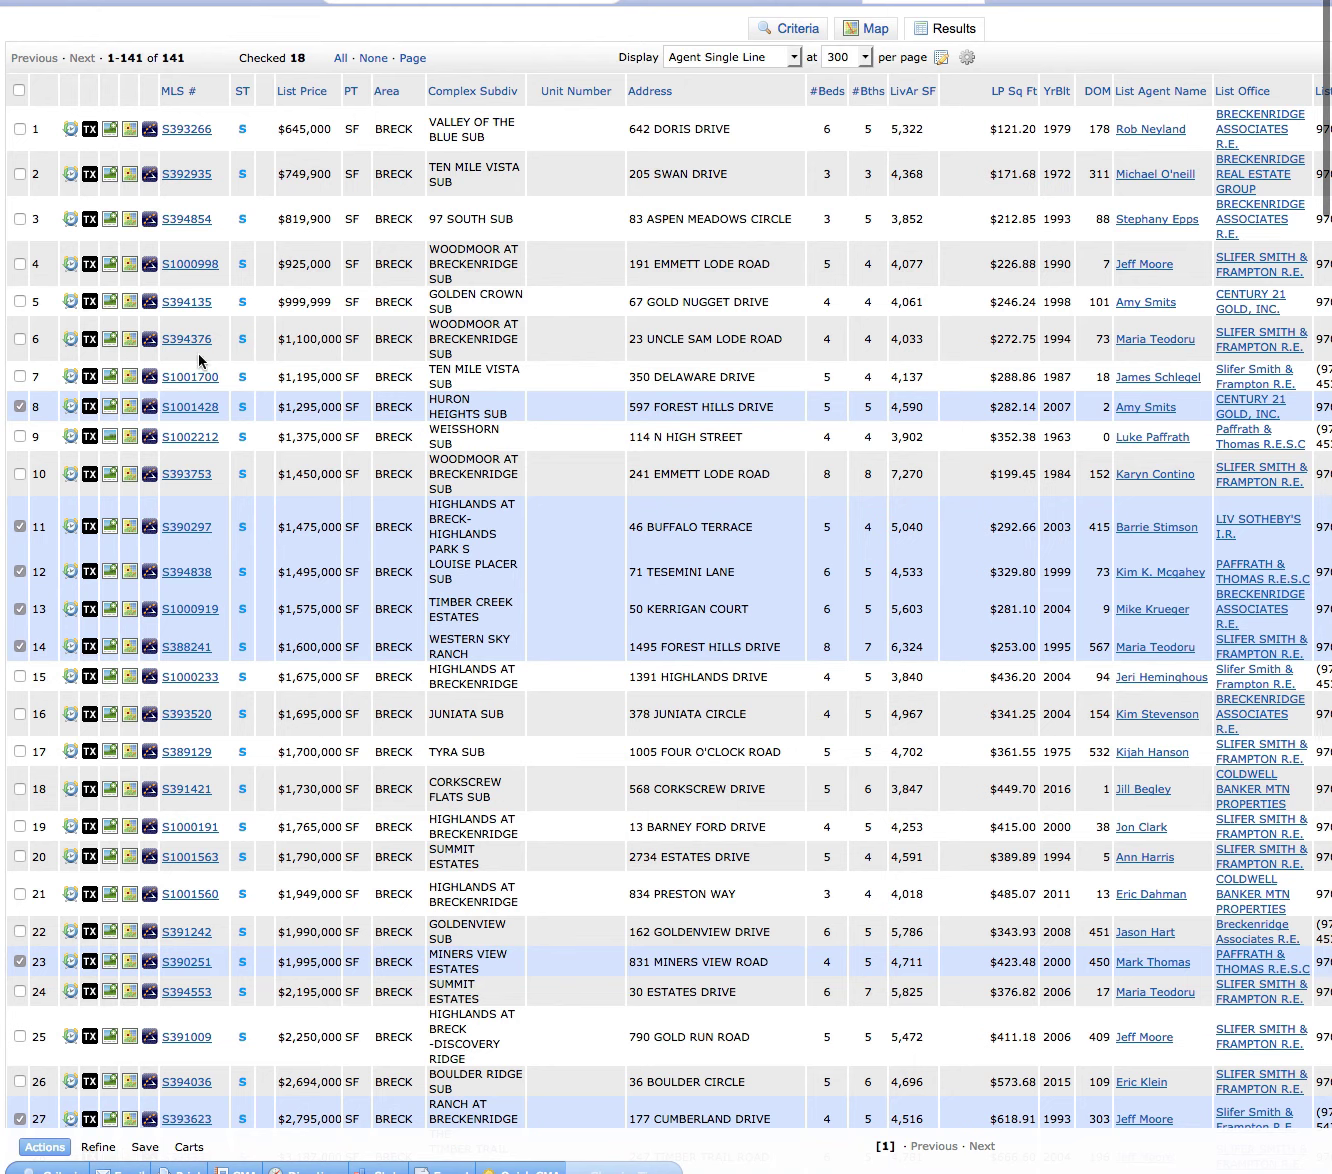
pyautogui.click(188, 527)
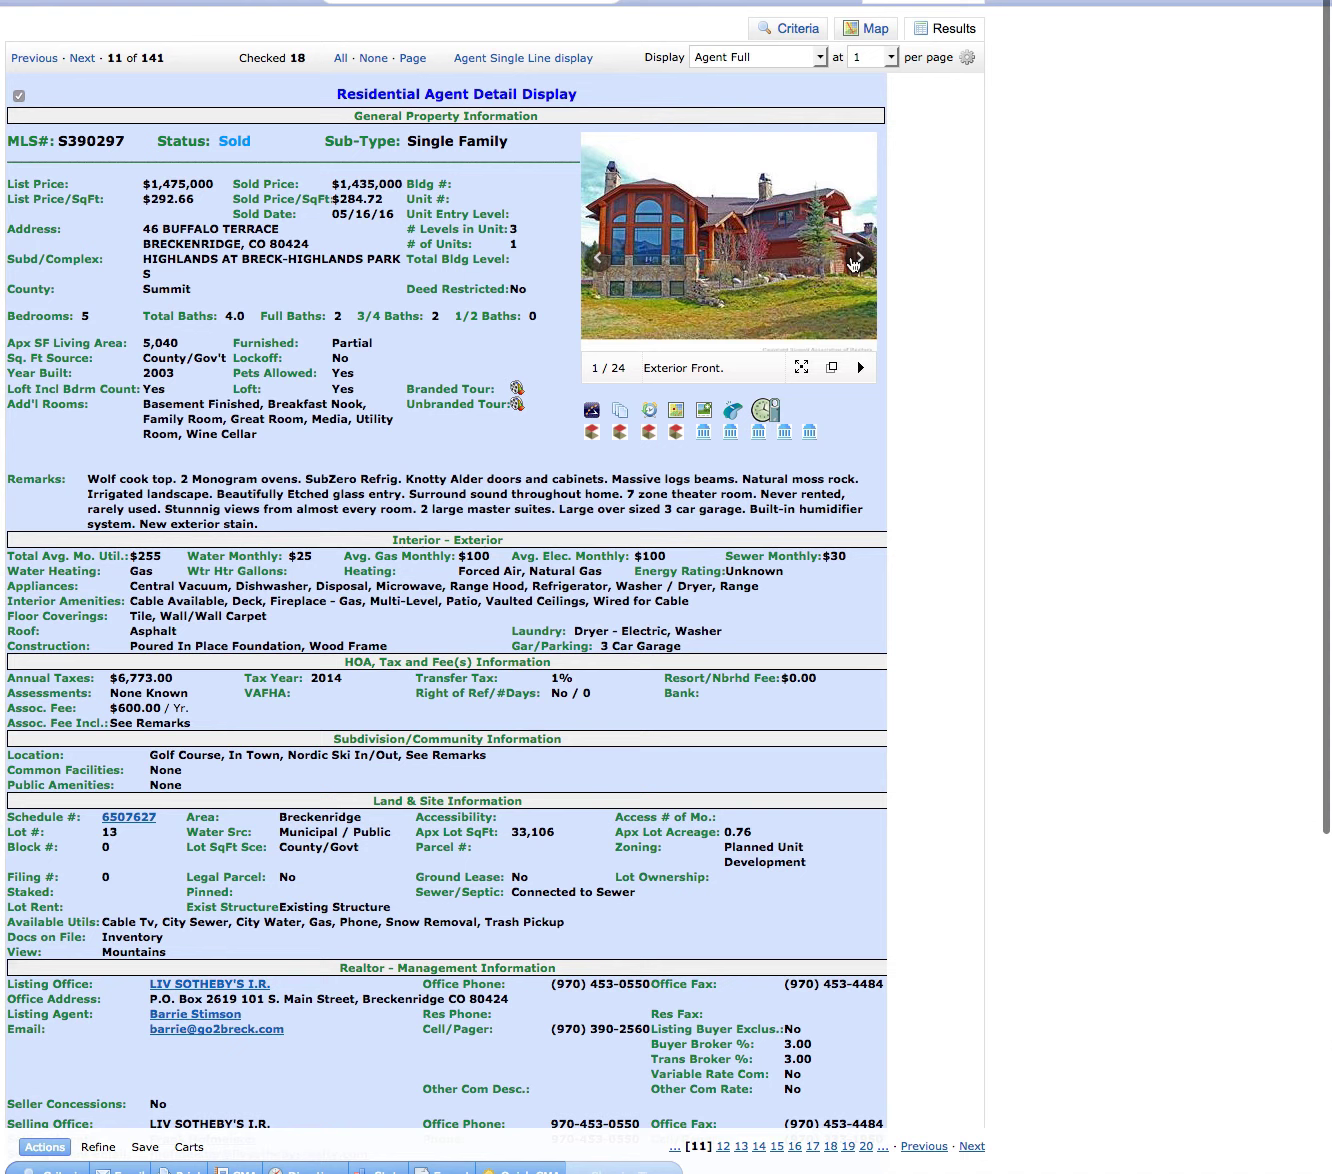
pyautogui.moveTo(729, 242)
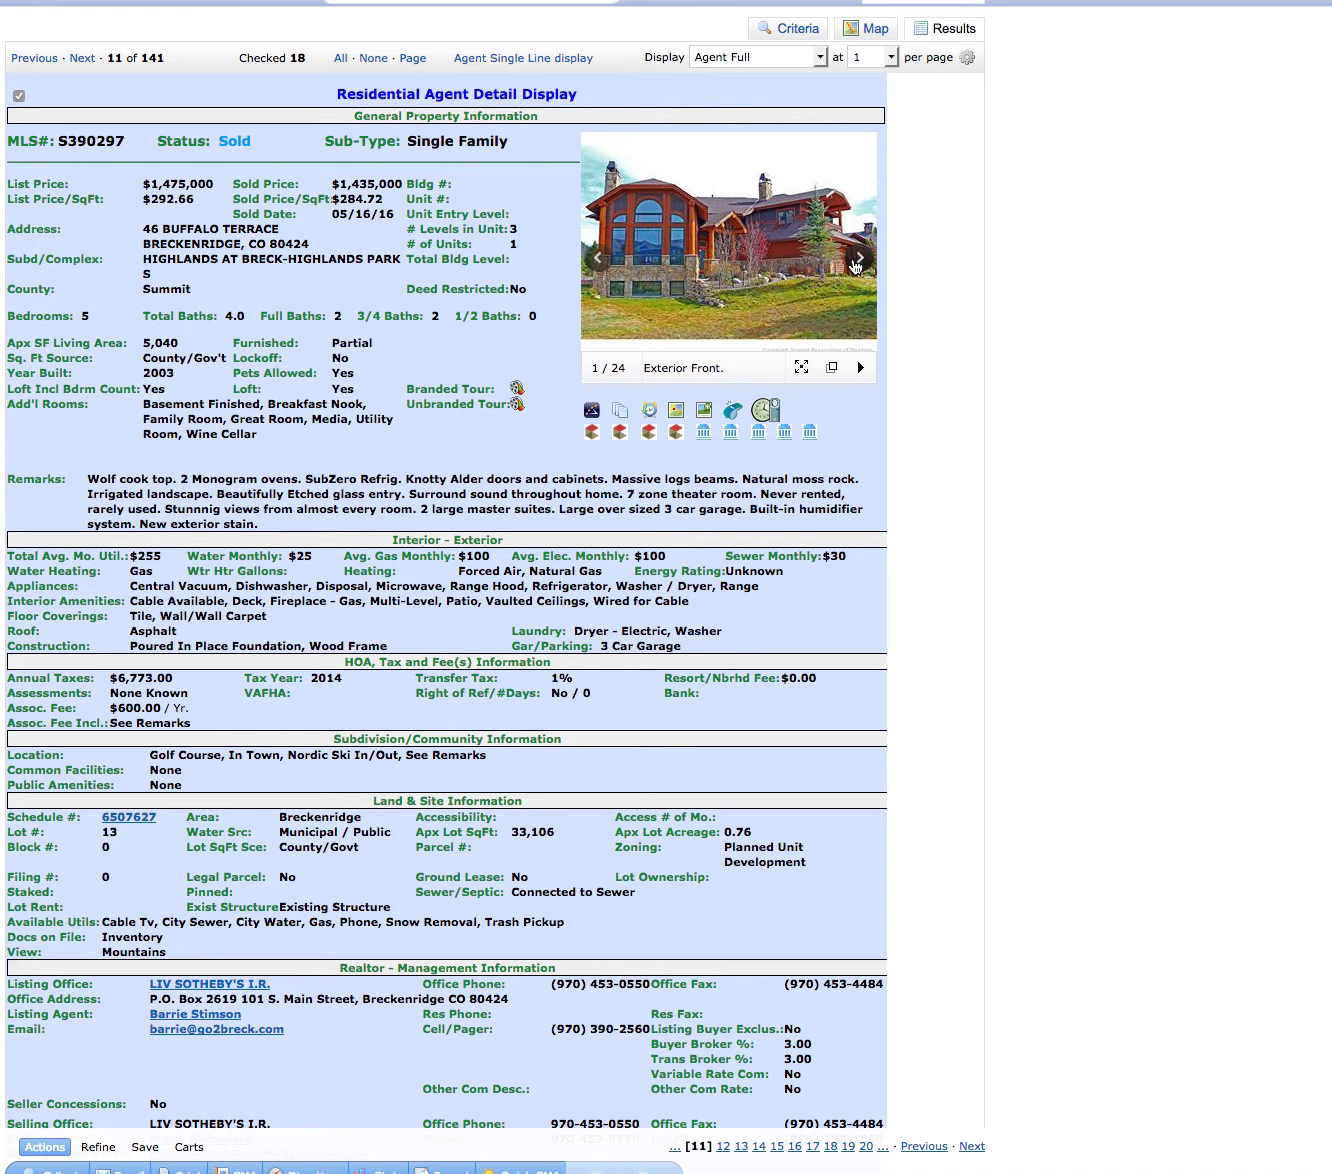
pyautogui.click(858, 260)
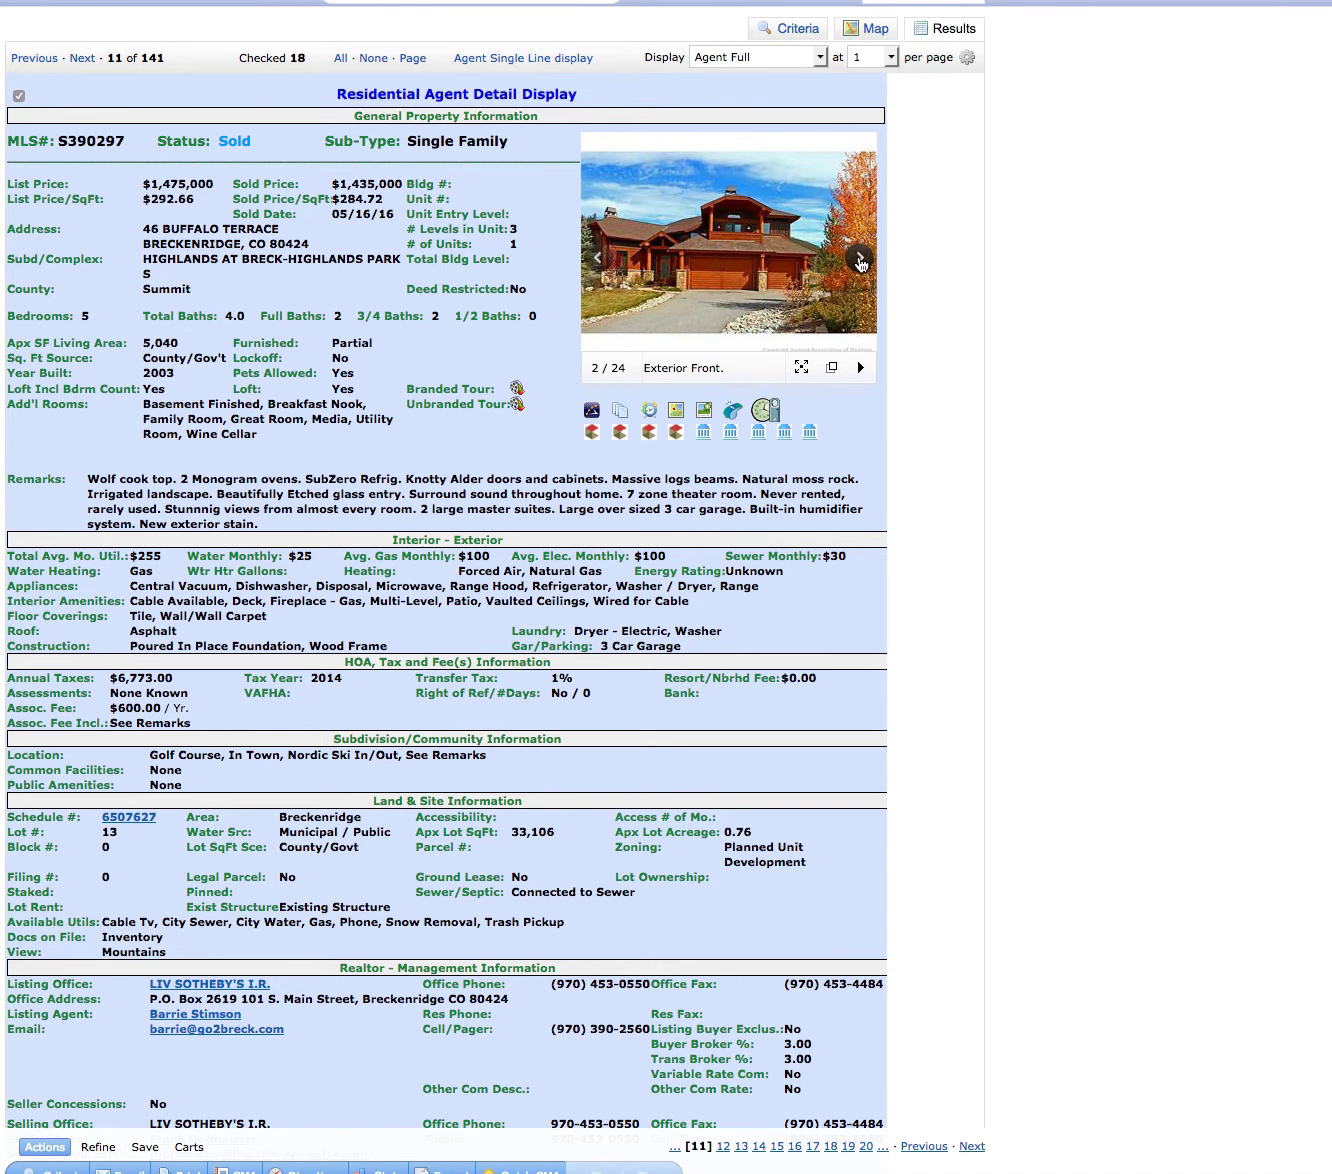
pyautogui.click(861, 263)
pyautogui.click(860, 263)
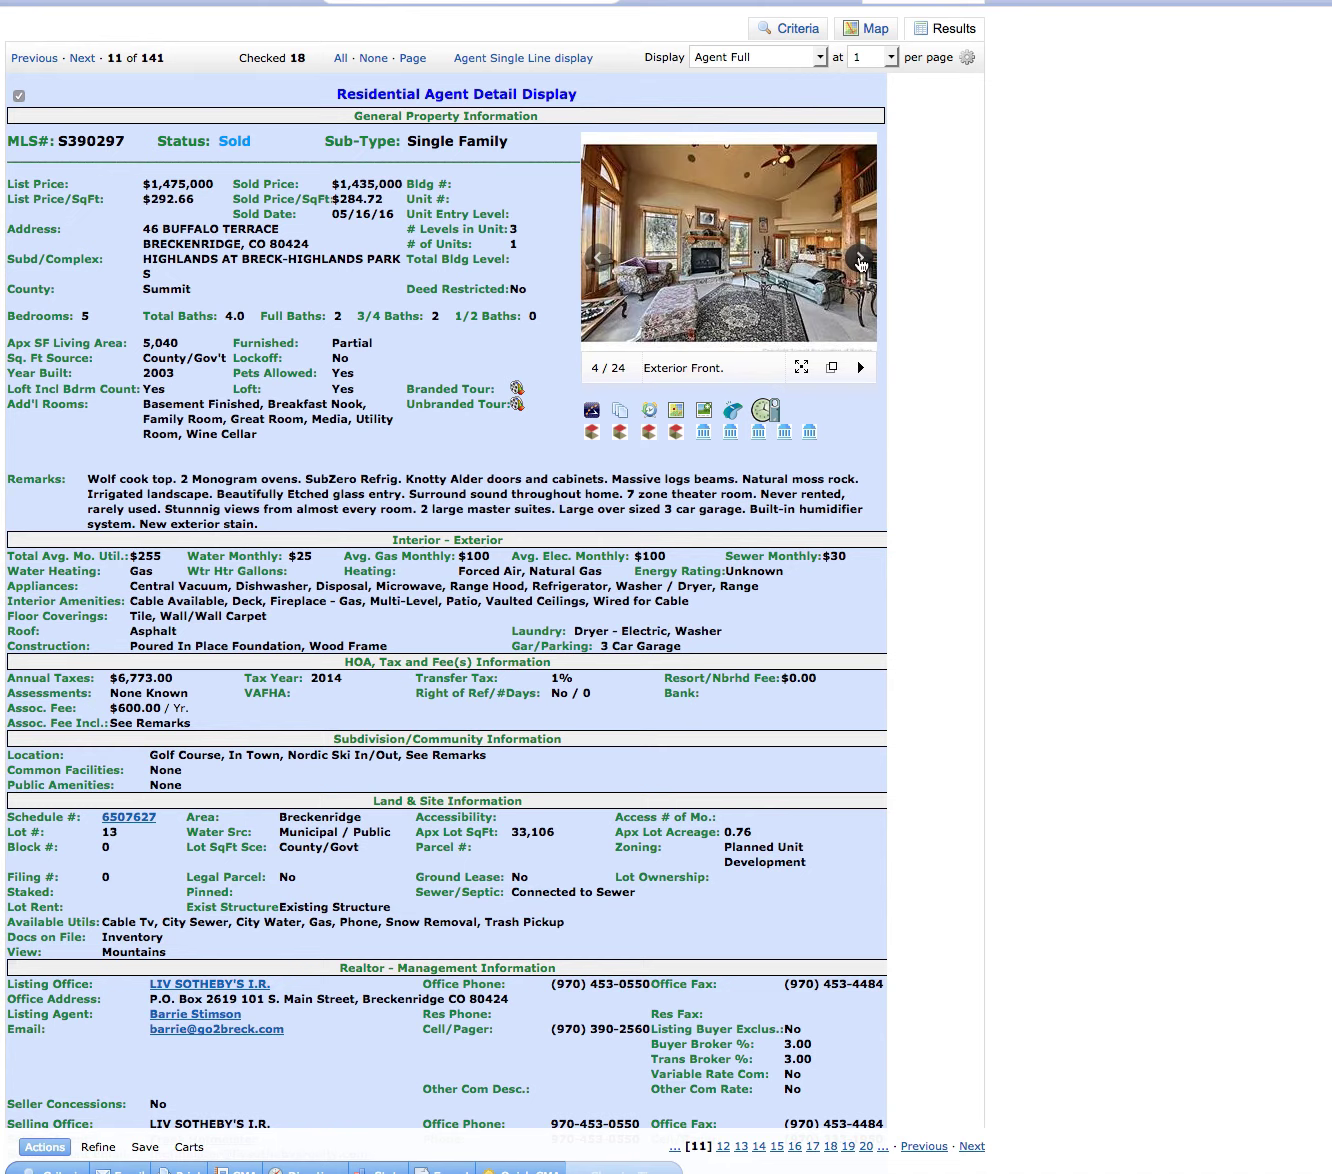
pyautogui.click(861, 263)
pyautogui.click(860, 262)
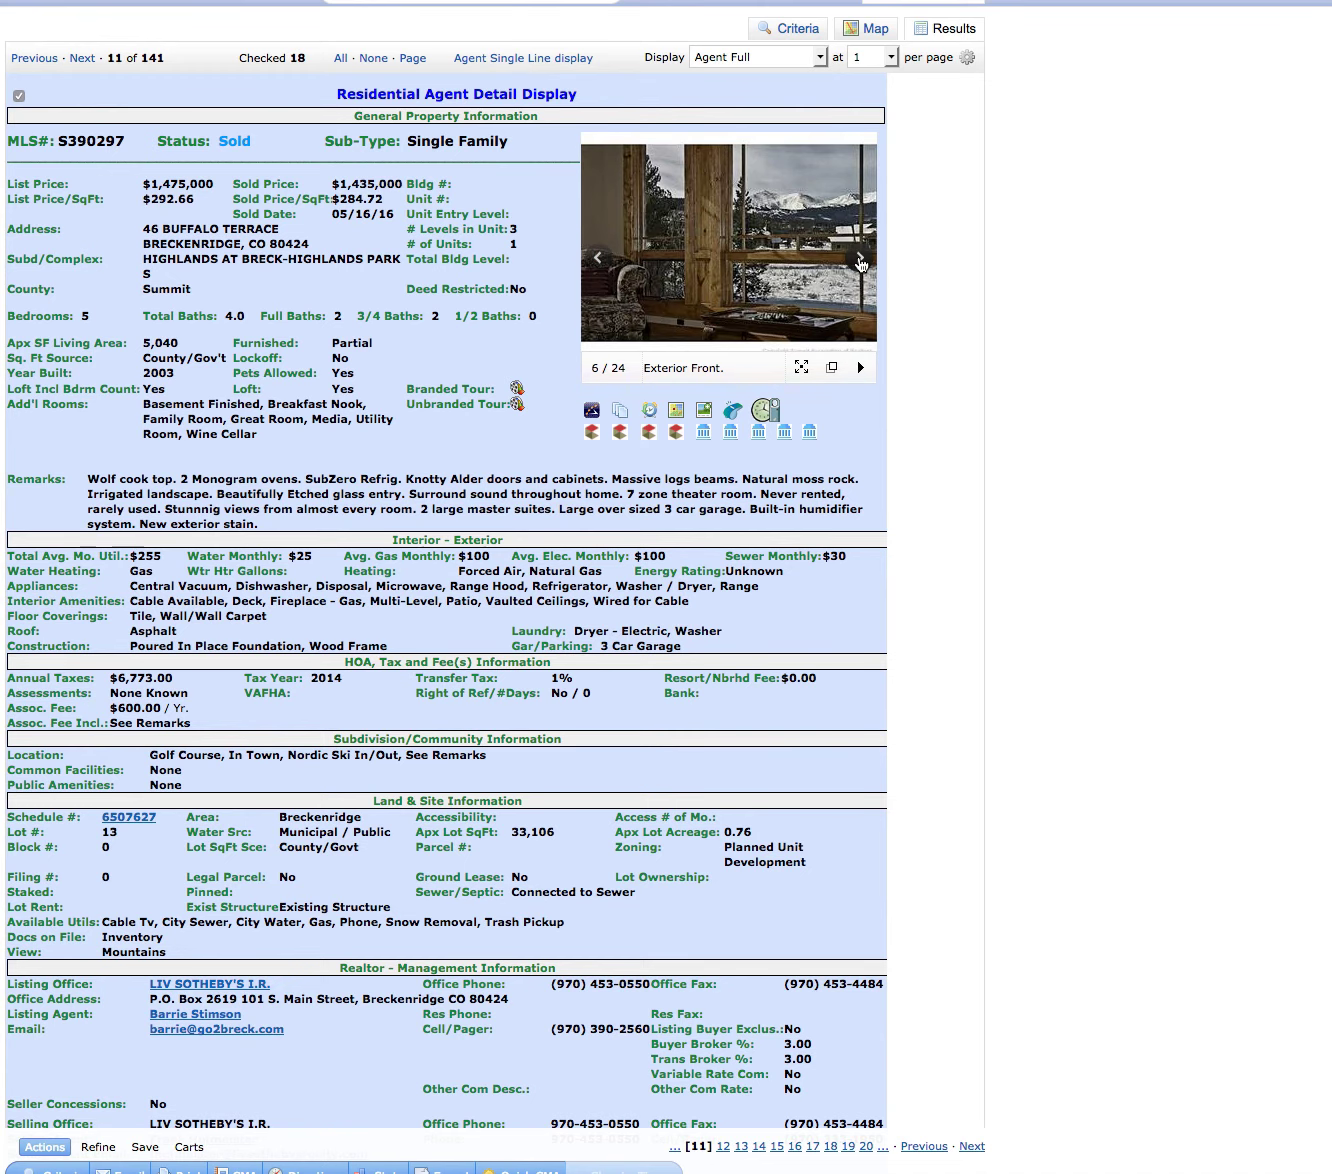
pyautogui.click(861, 263)
pyautogui.click(860, 262)
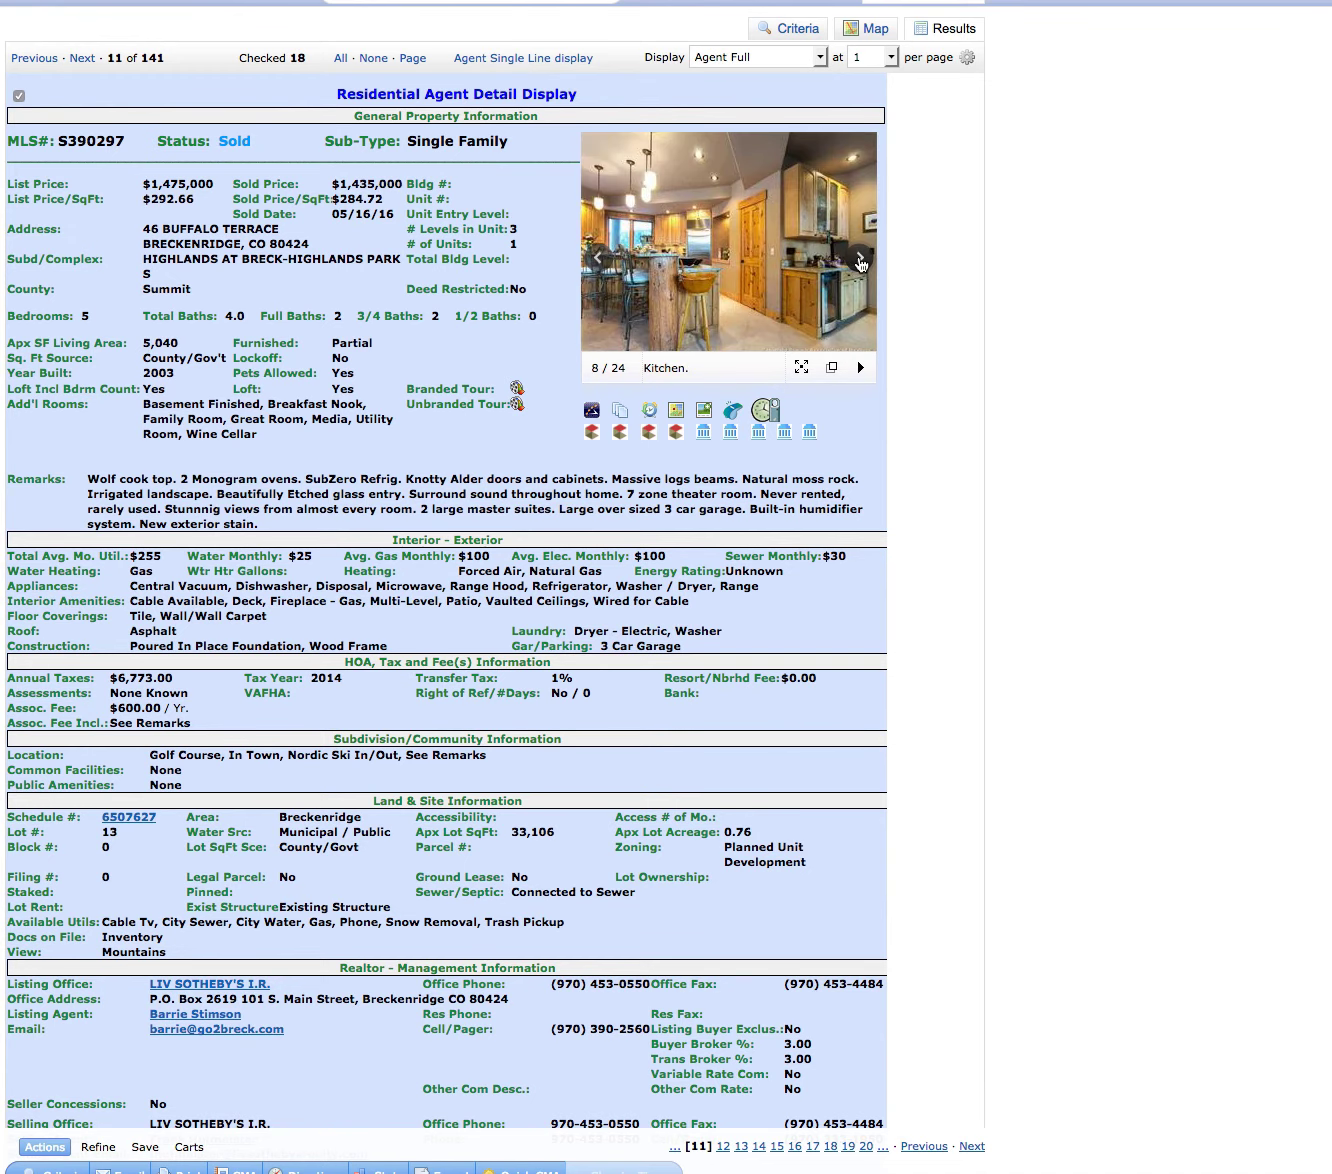
pyautogui.click(861, 262)
pyautogui.click(860, 262)
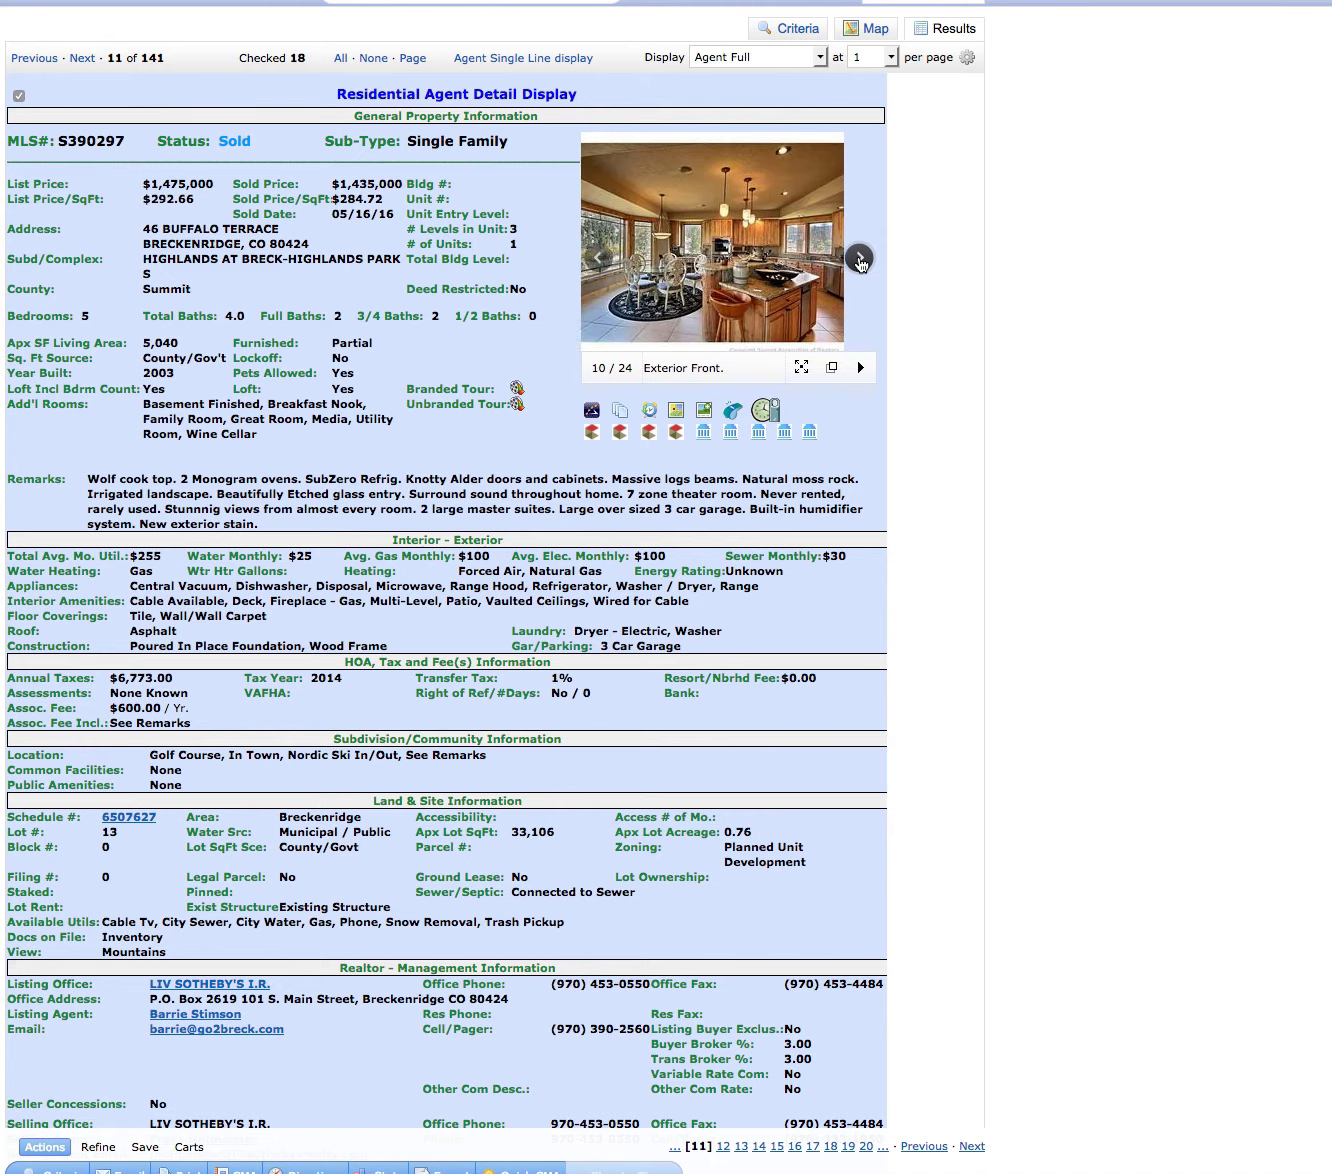
pyautogui.click(860, 263)
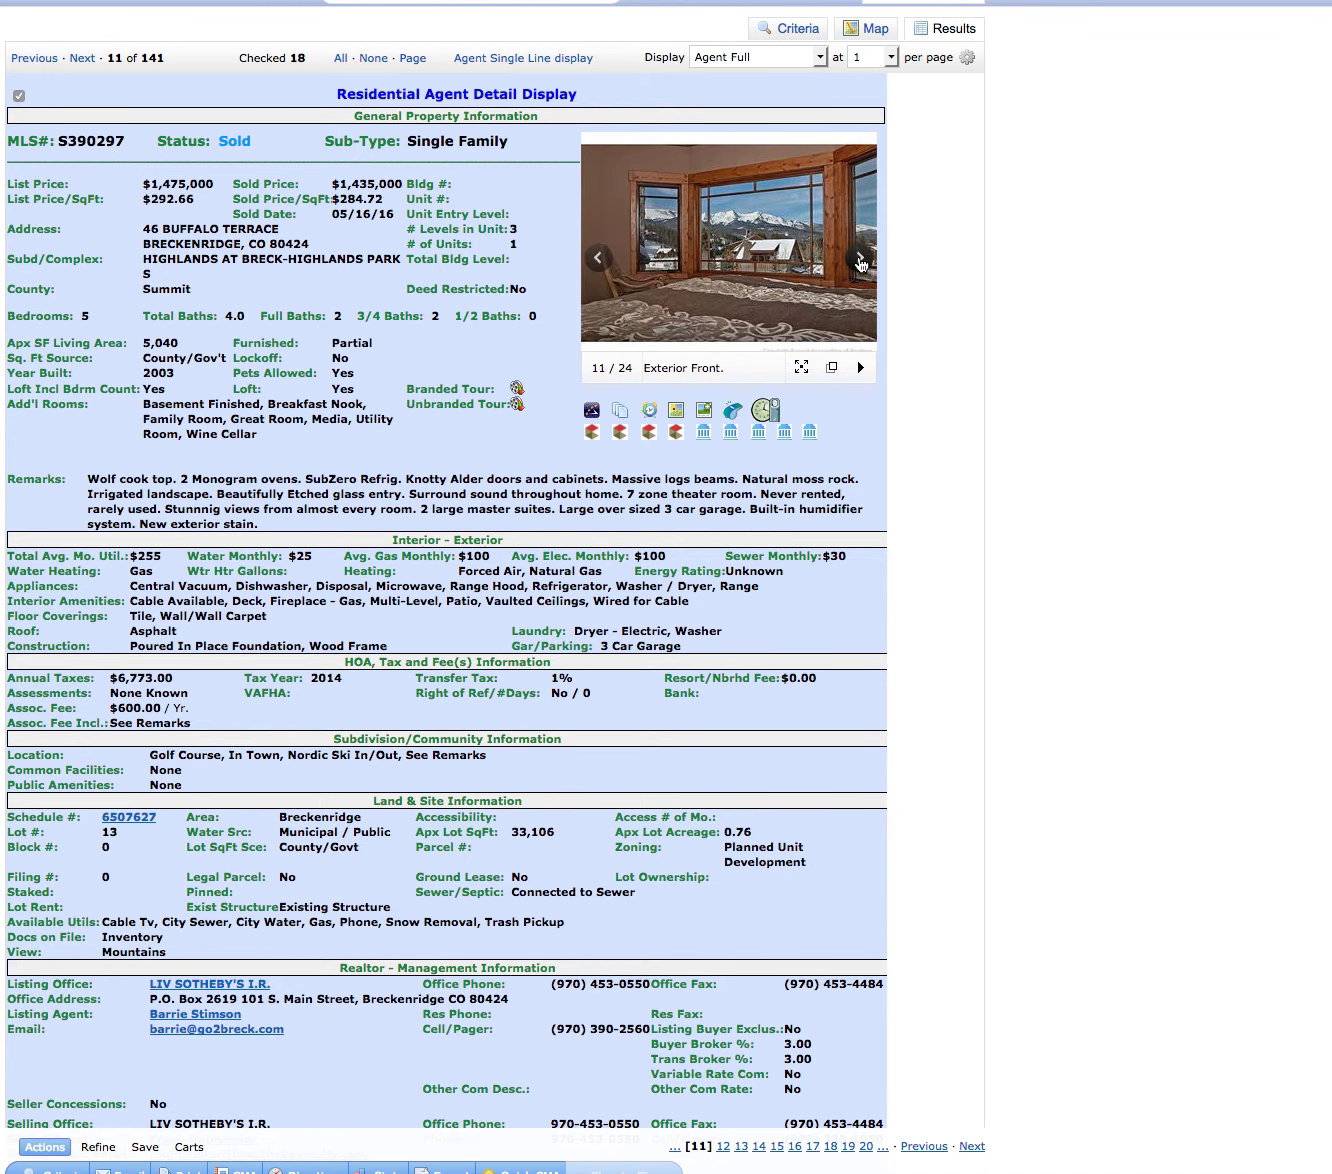
pyautogui.click(860, 262)
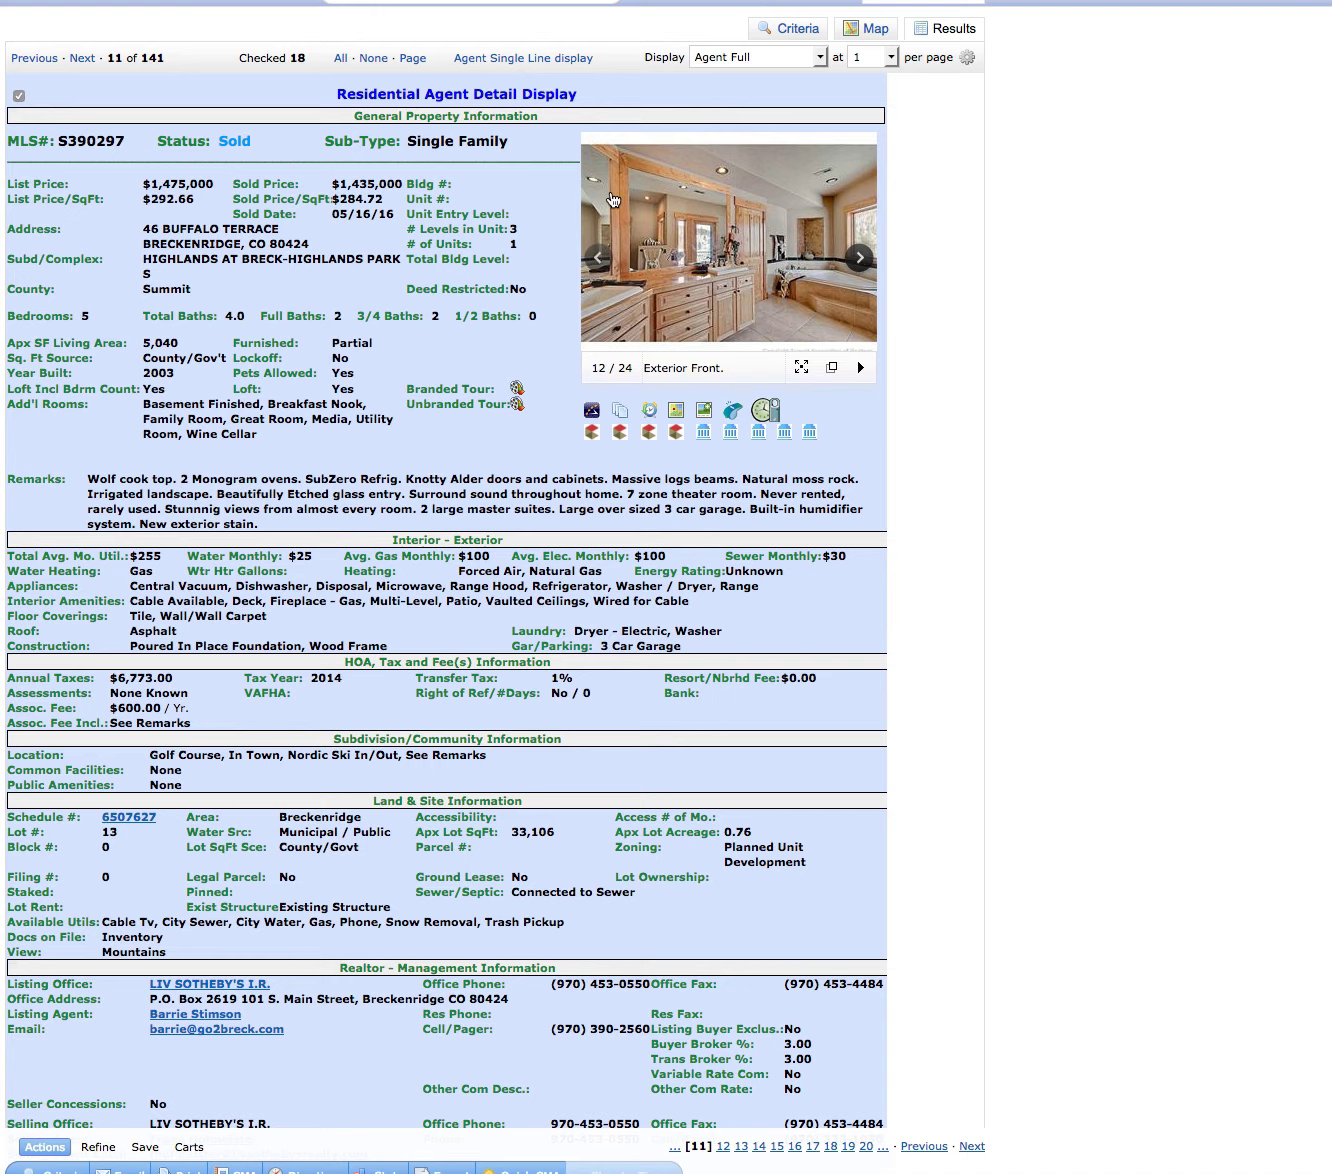
pyautogui.click(528, 63)
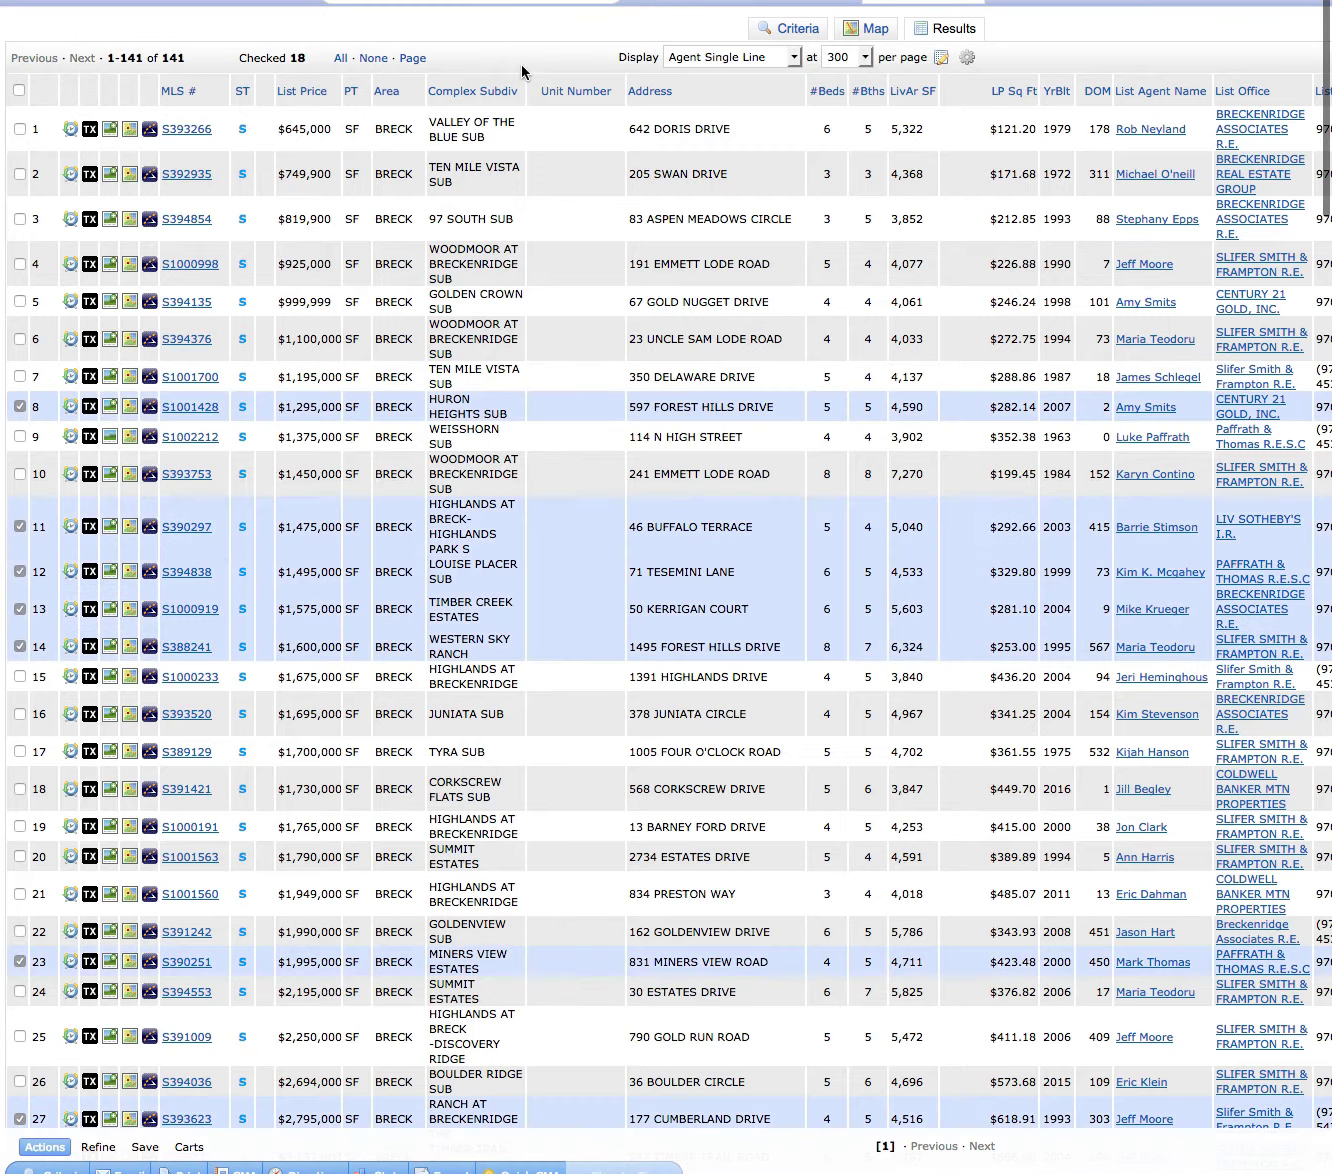
pyautogui.click(185, 571)
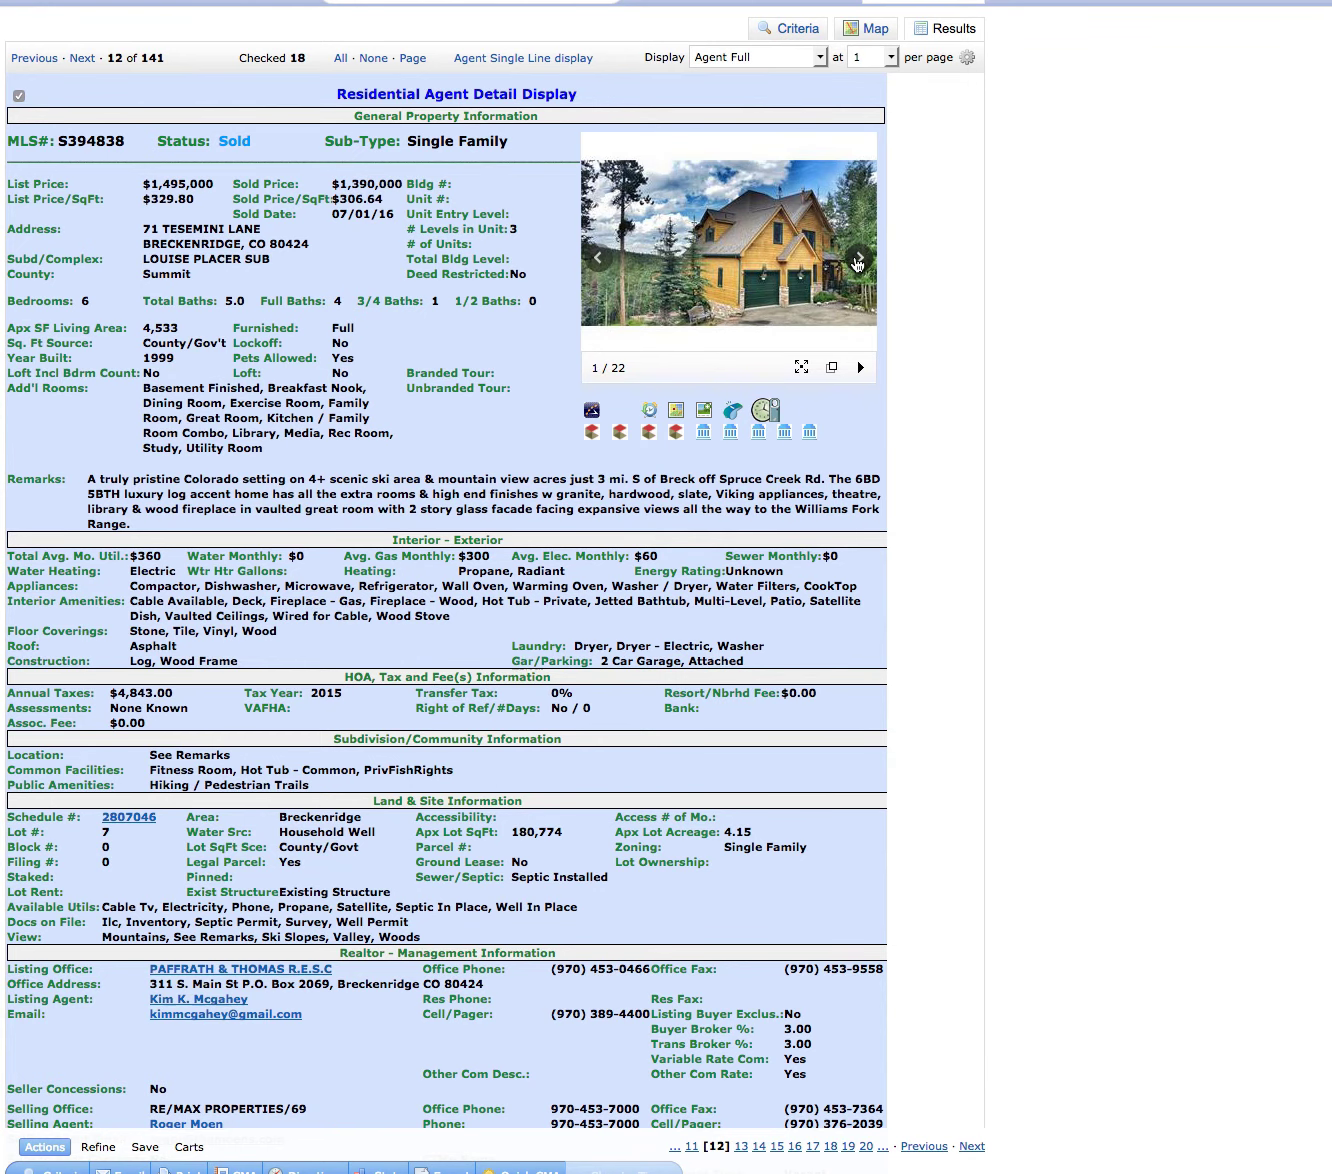
pyautogui.click(857, 263)
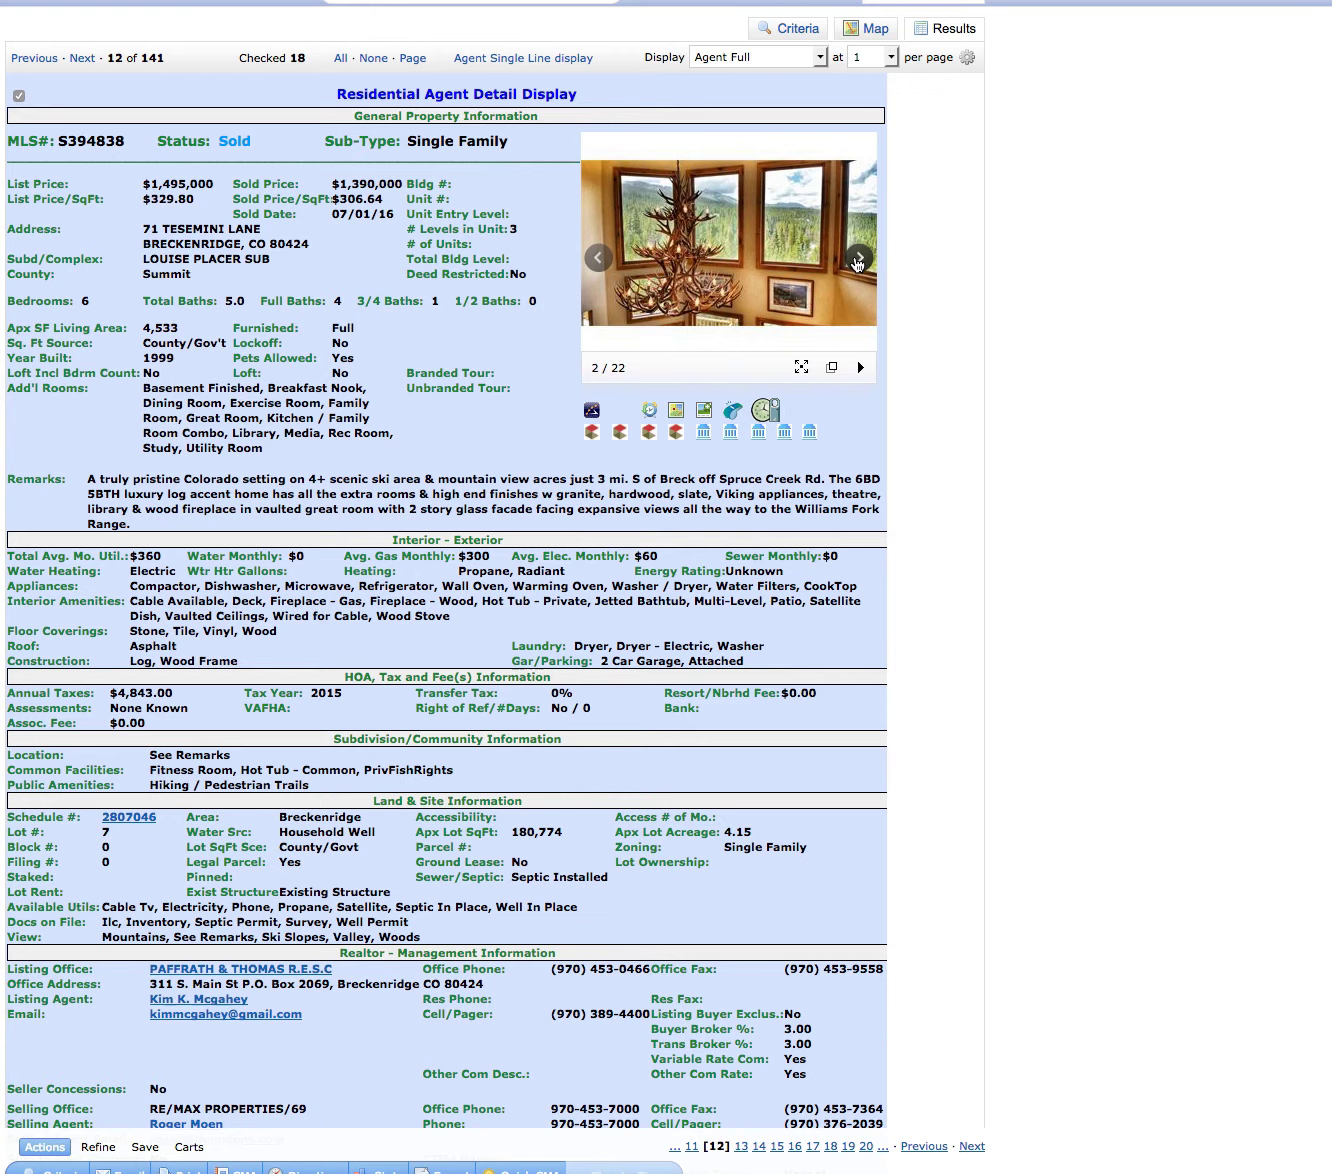
pyautogui.click(858, 264)
pyautogui.click(857, 263)
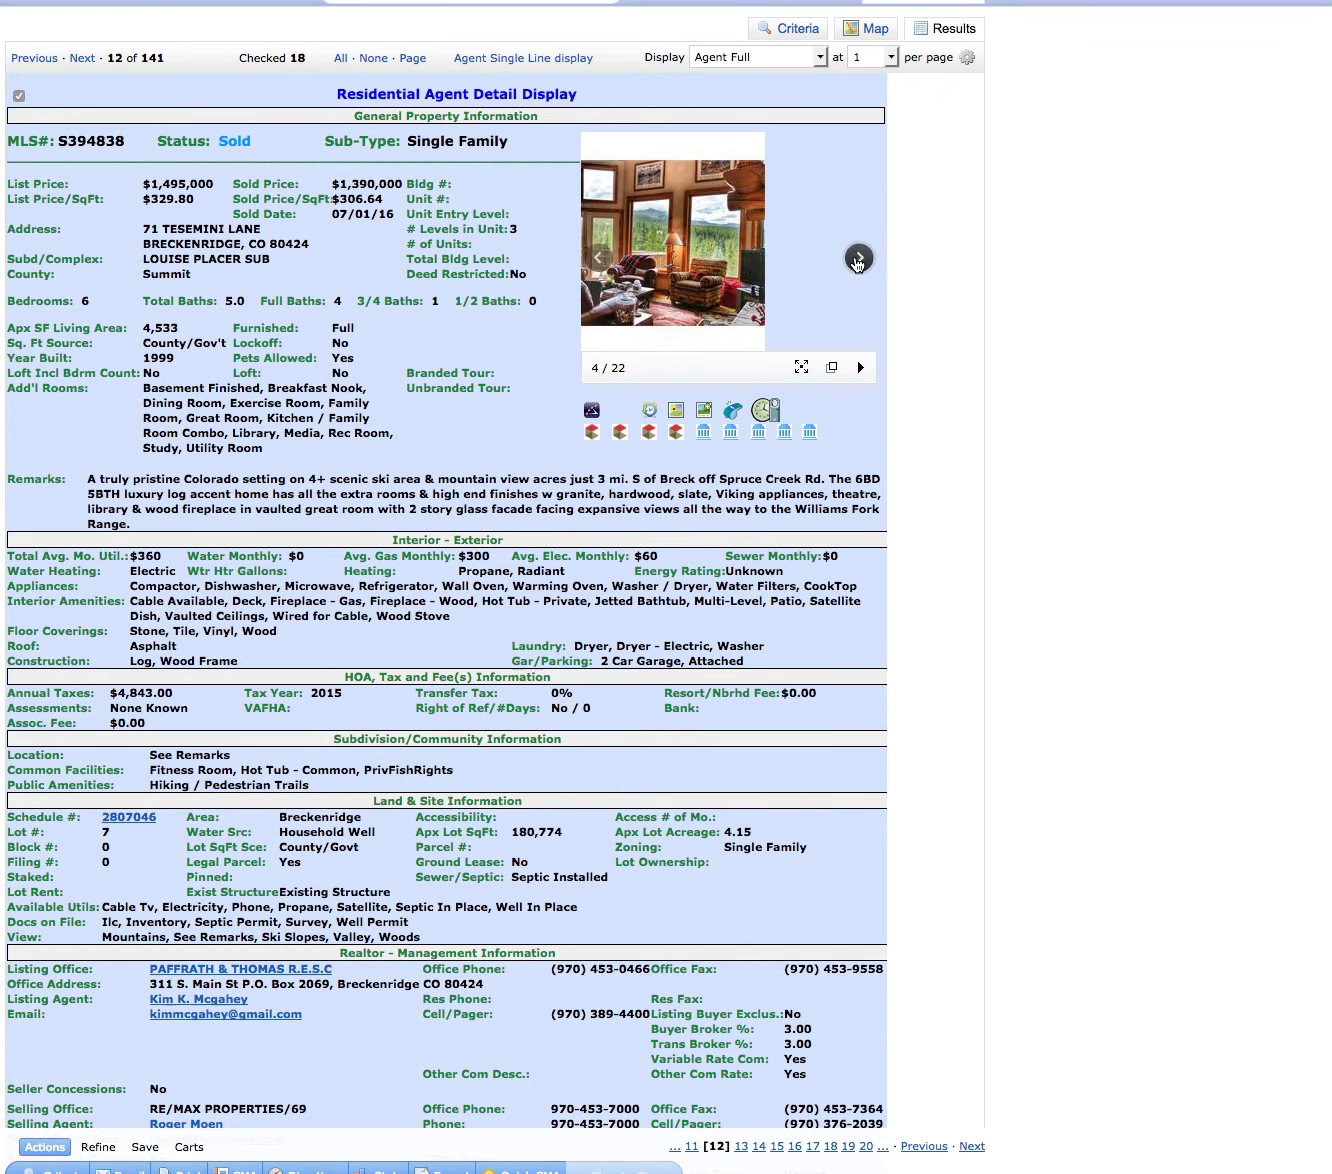
pyautogui.click(858, 263)
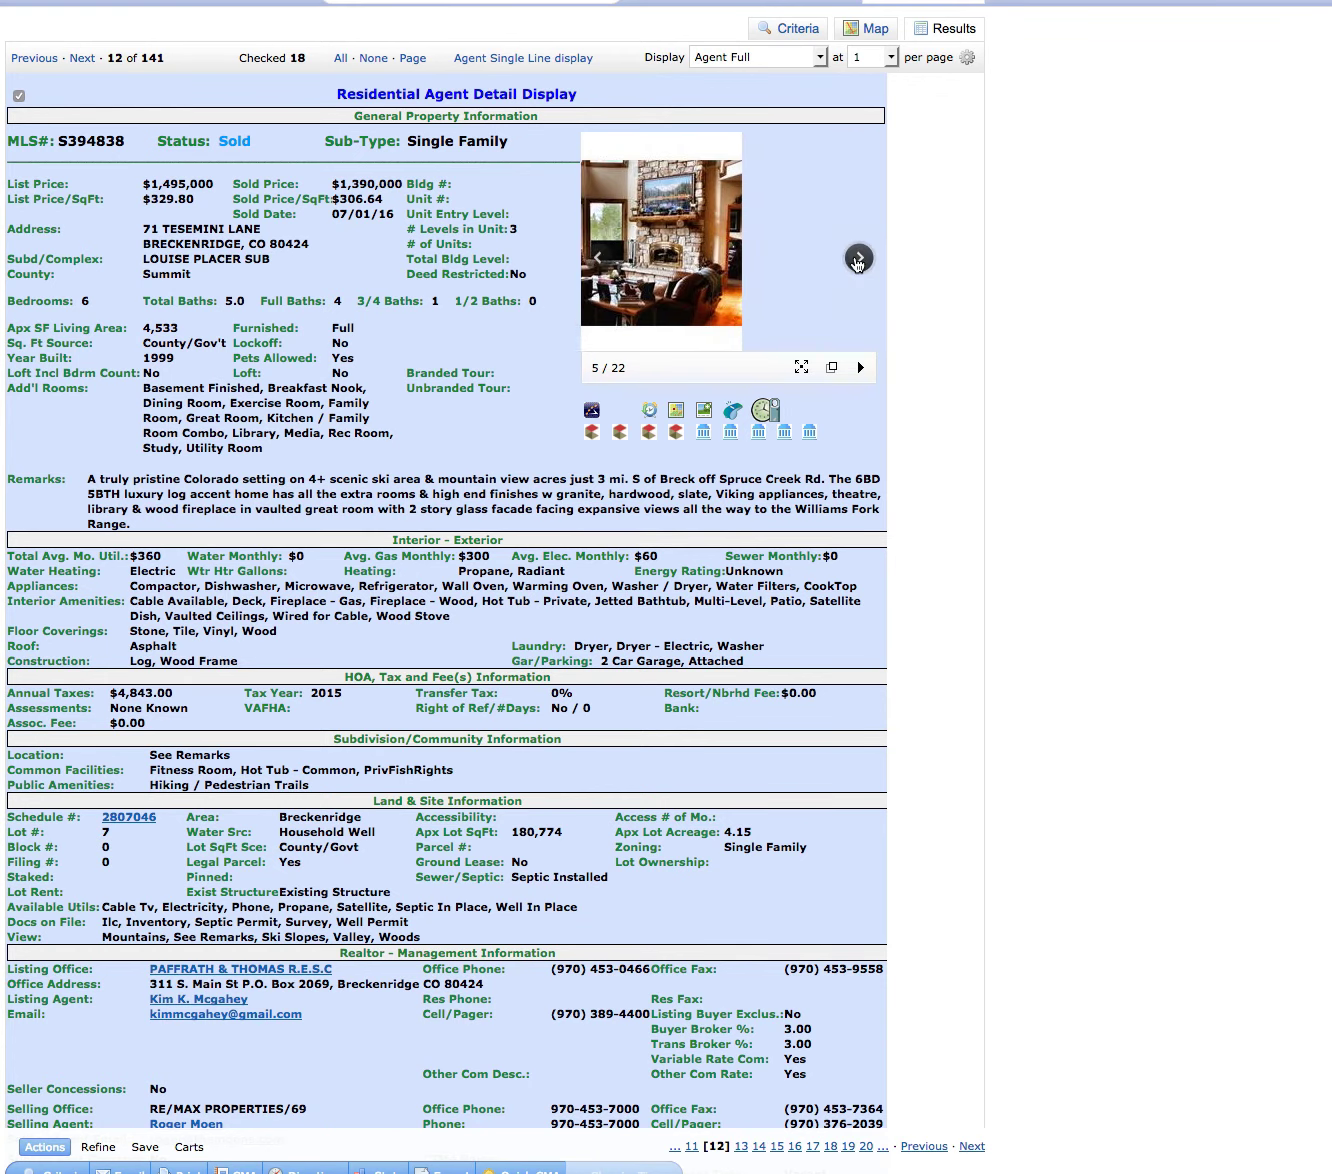
pyautogui.click(536, 60)
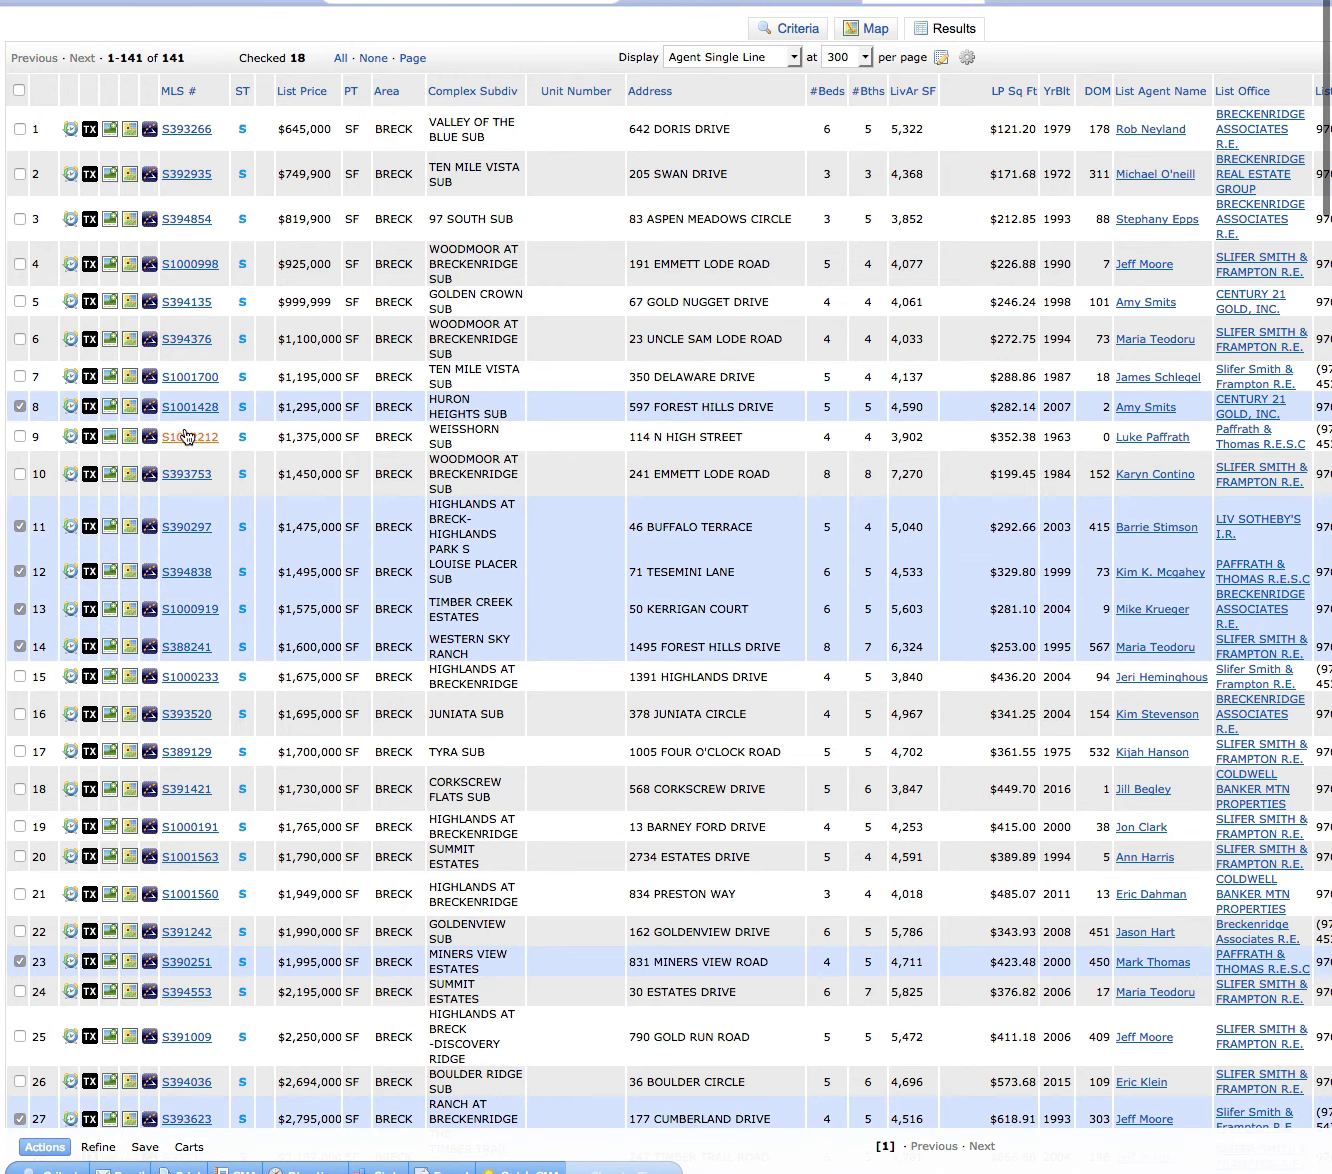
pyautogui.click(190, 609)
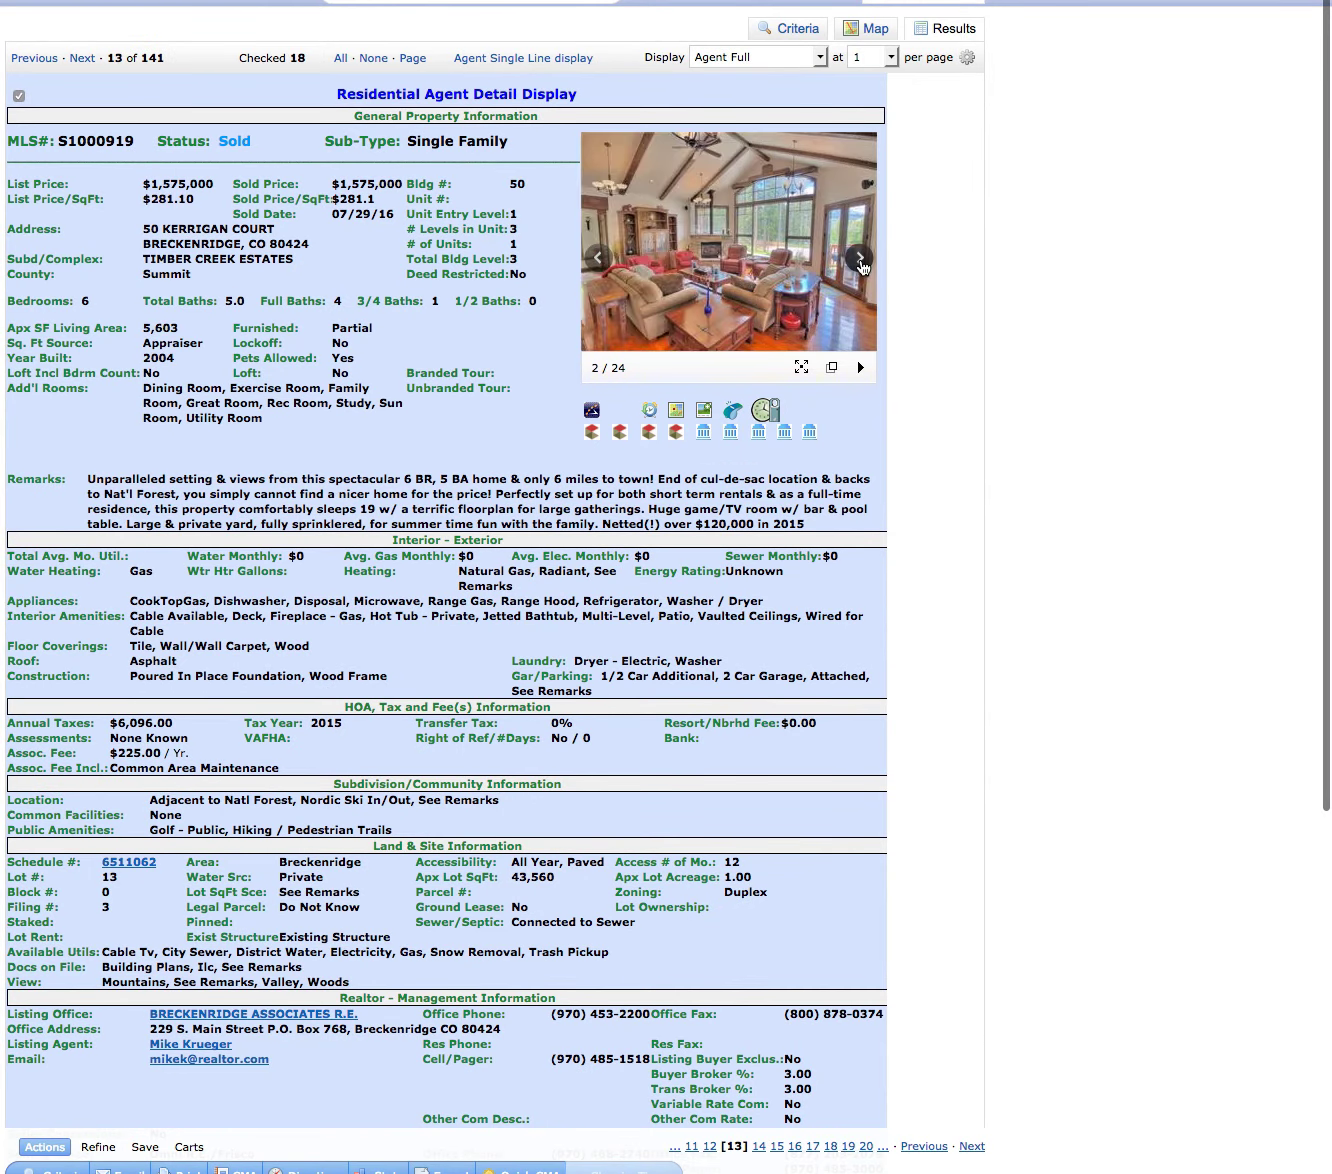
pyautogui.click(862, 260)
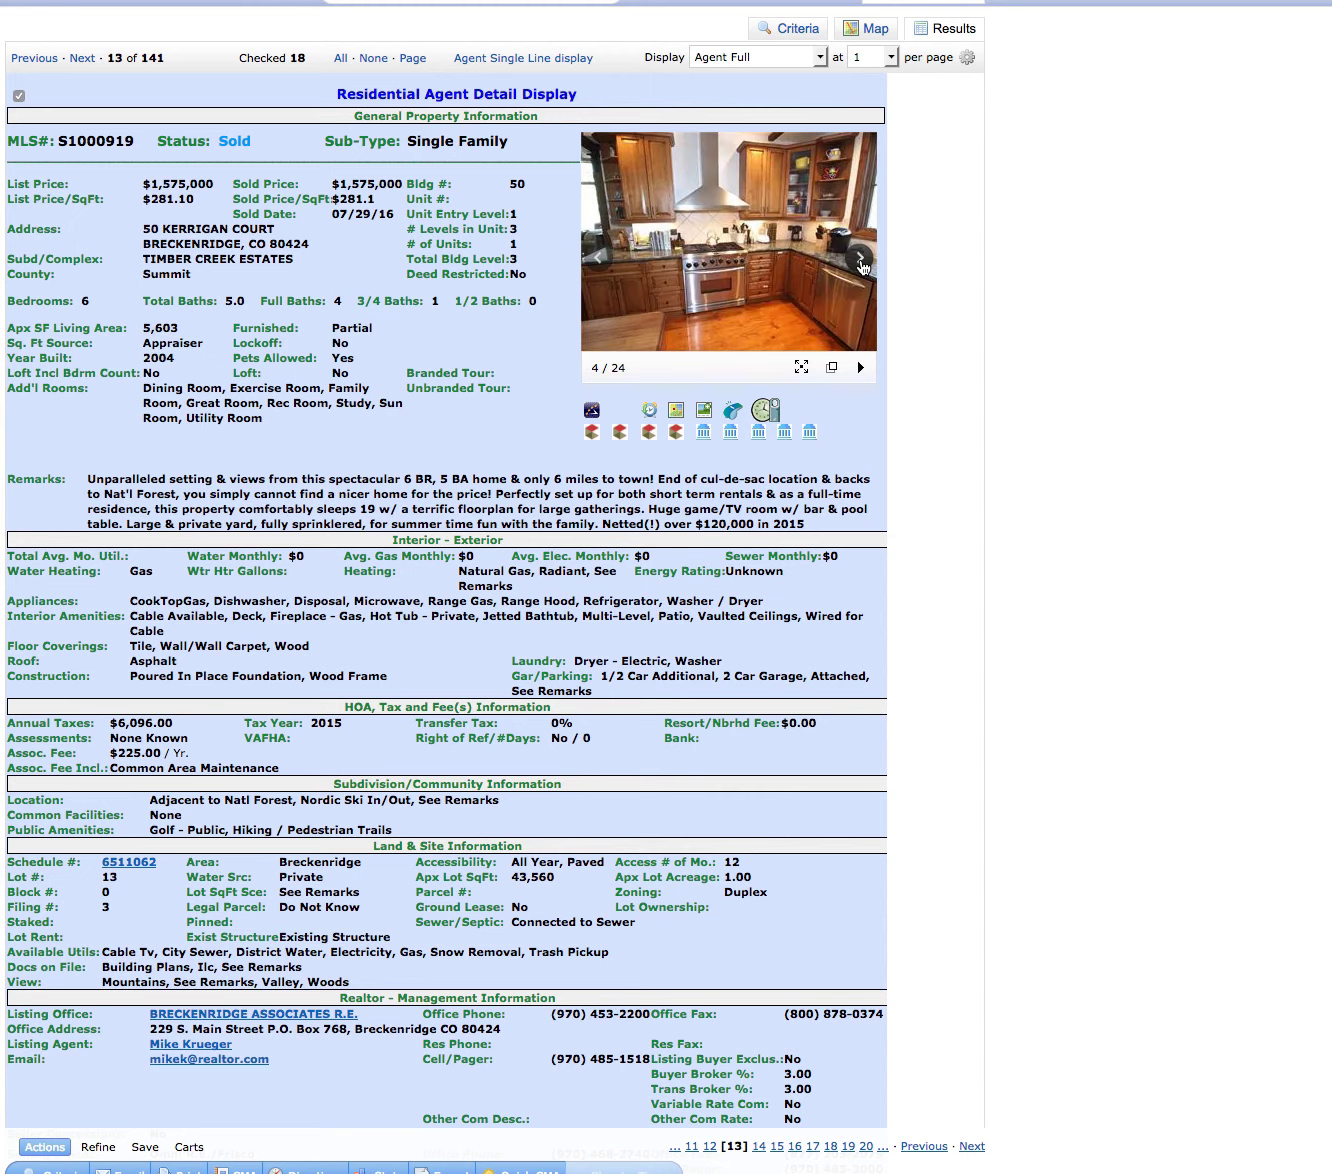
pyautogui.click(862, 266)
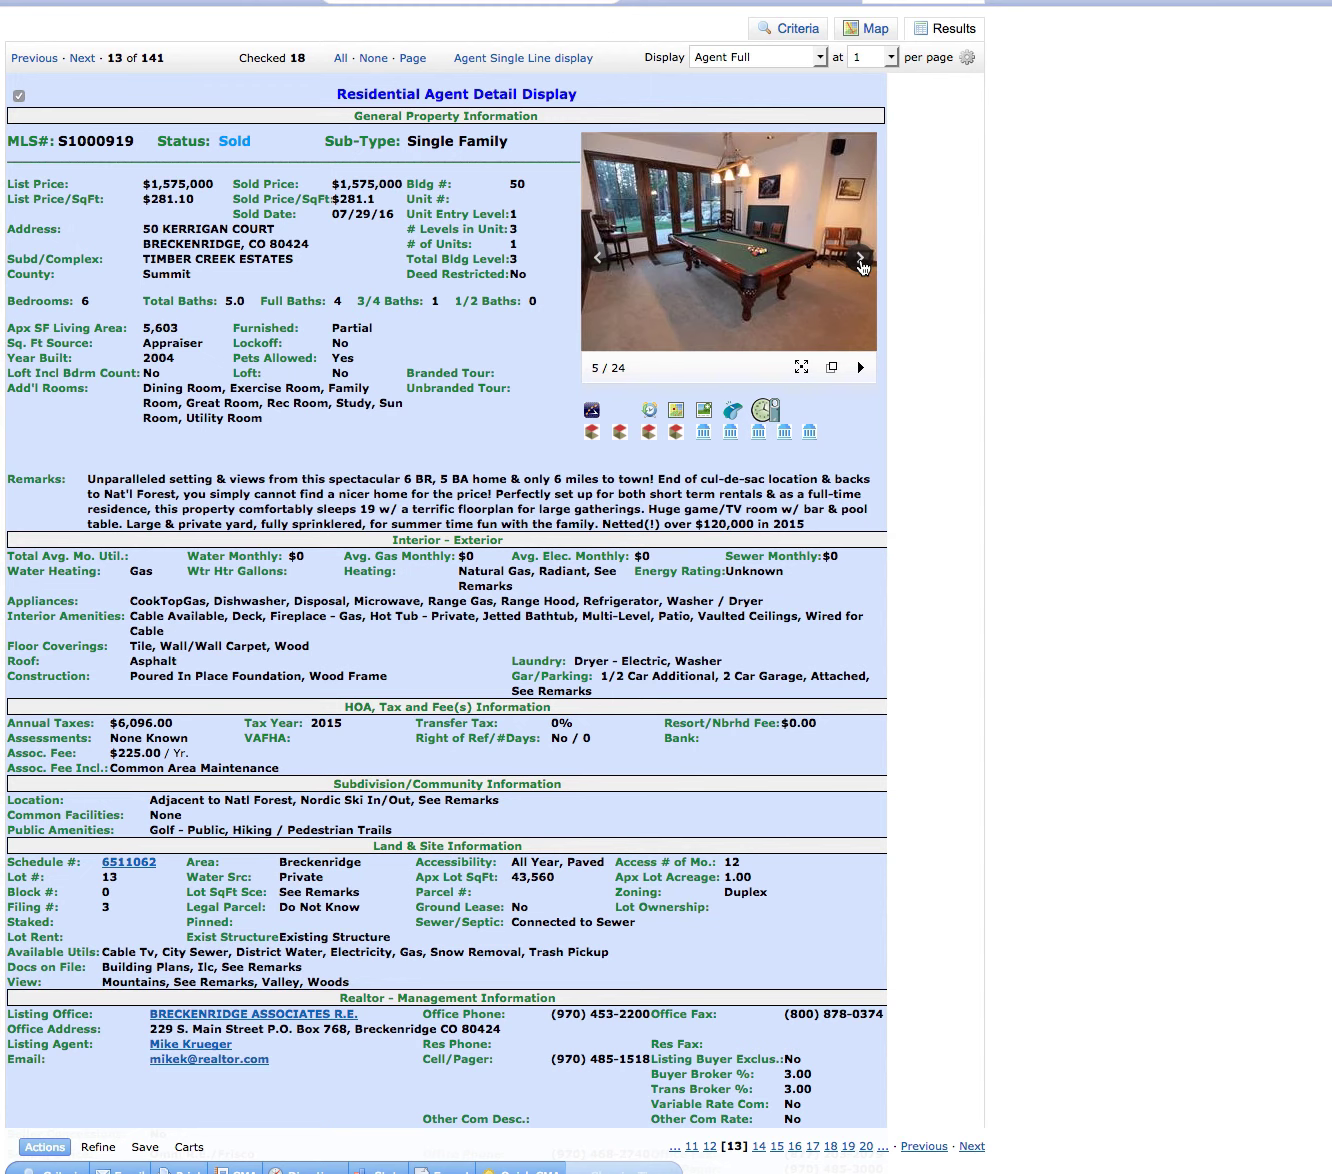
pyautogui.click(862, 265)
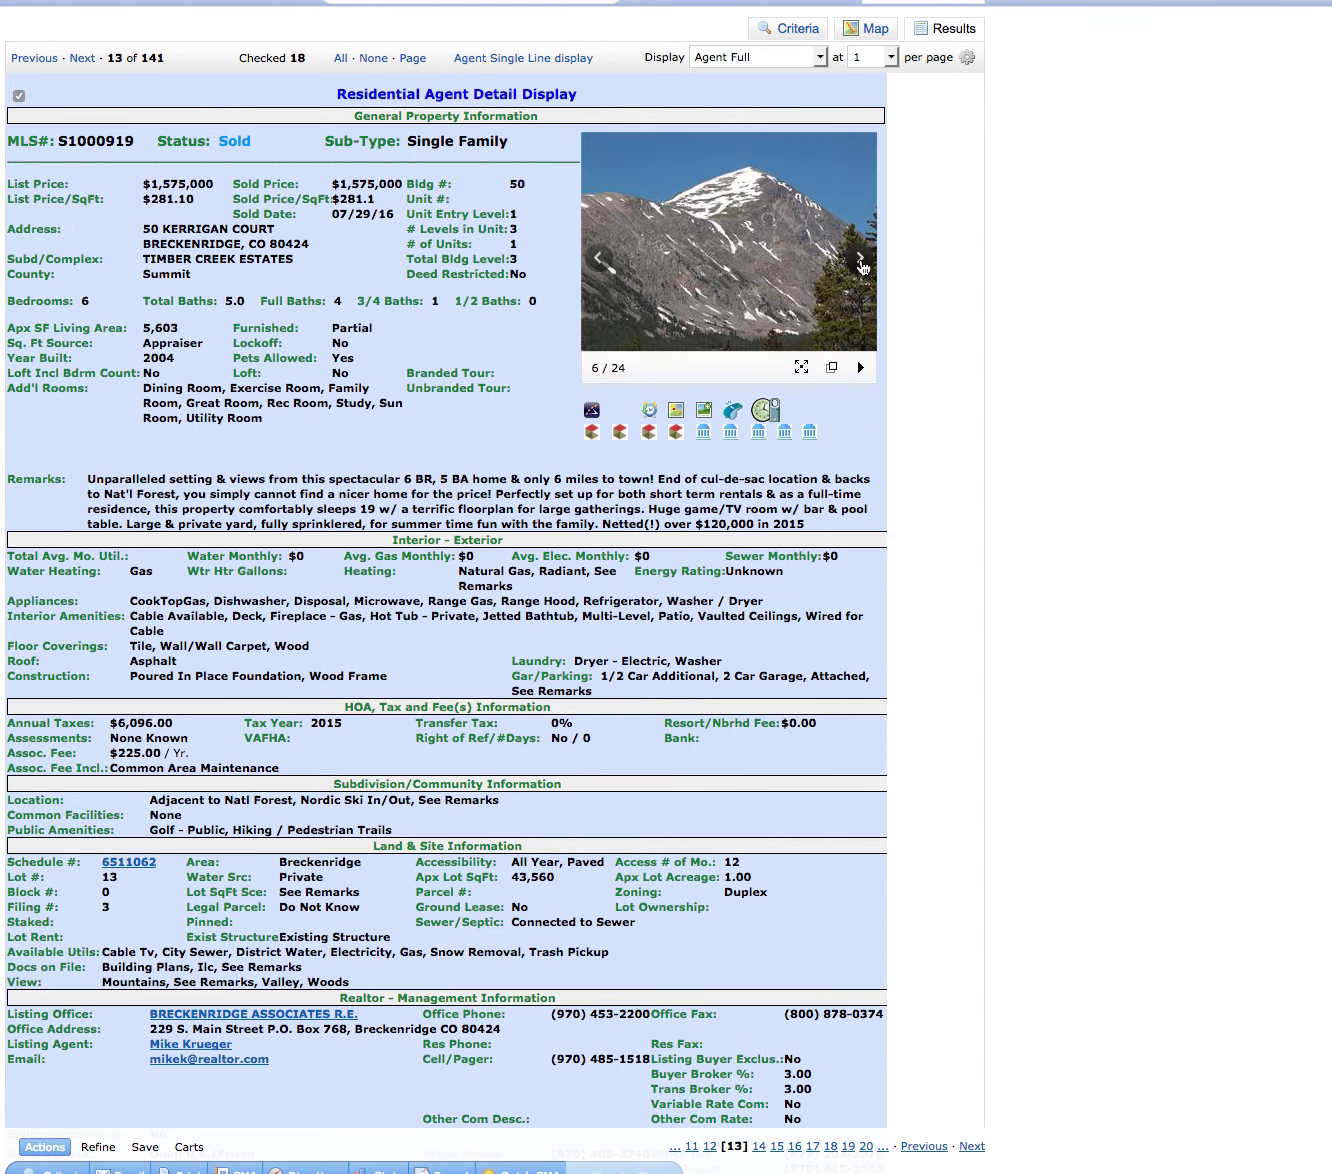
pyautogui.click(862, 266)
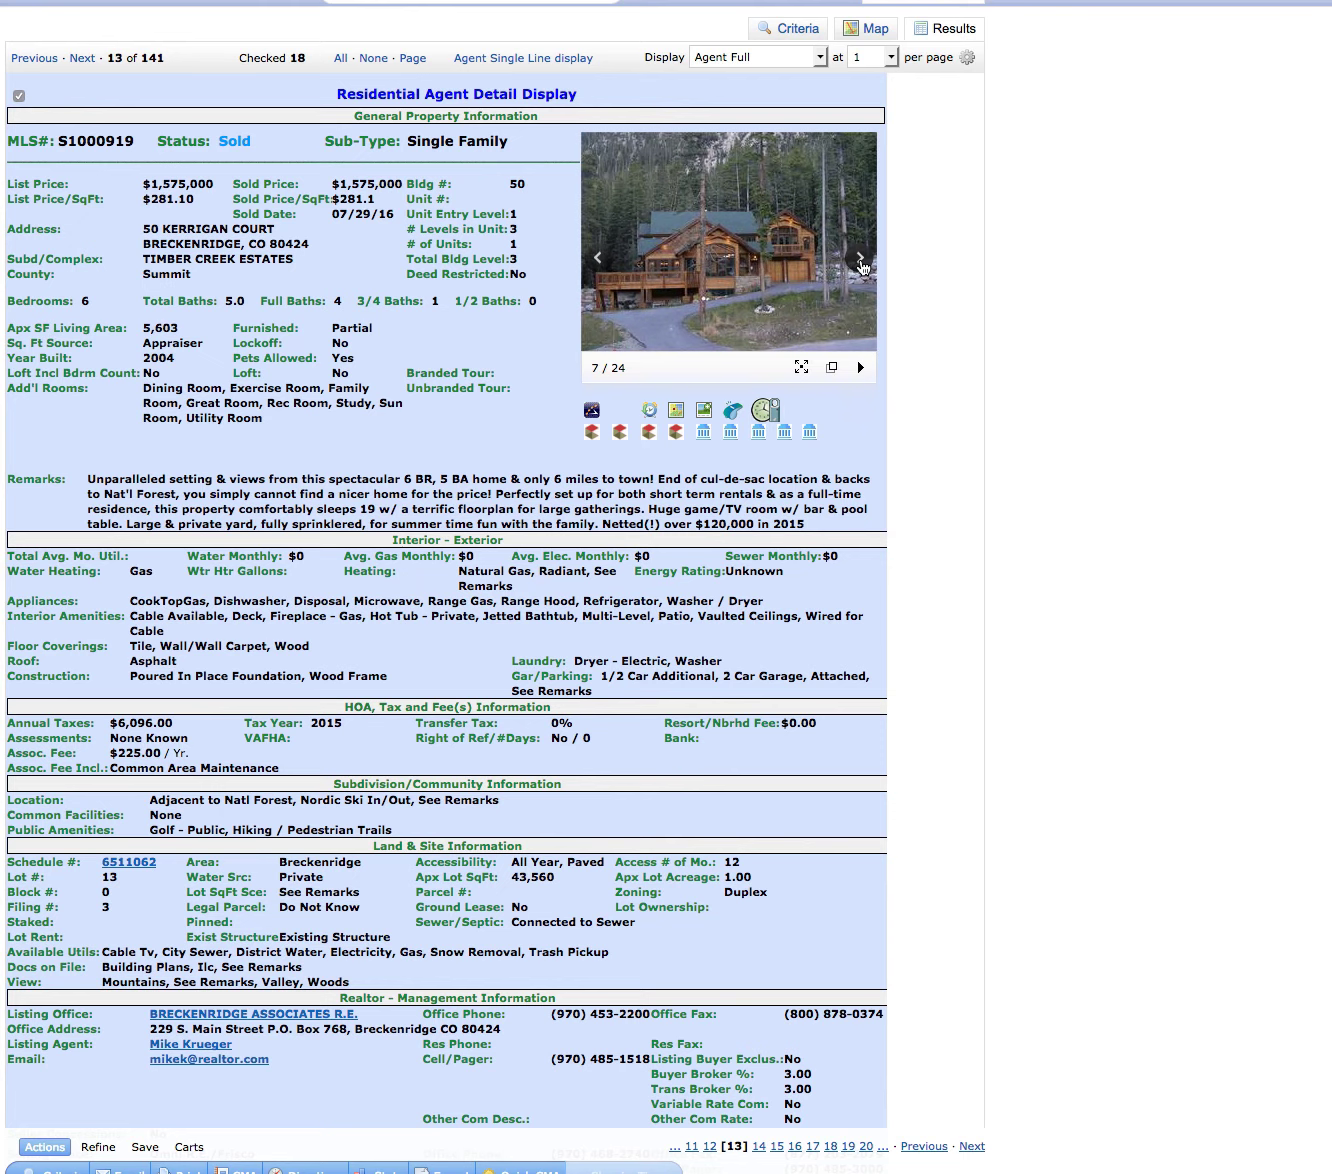
pyautogui.click(862, 265)
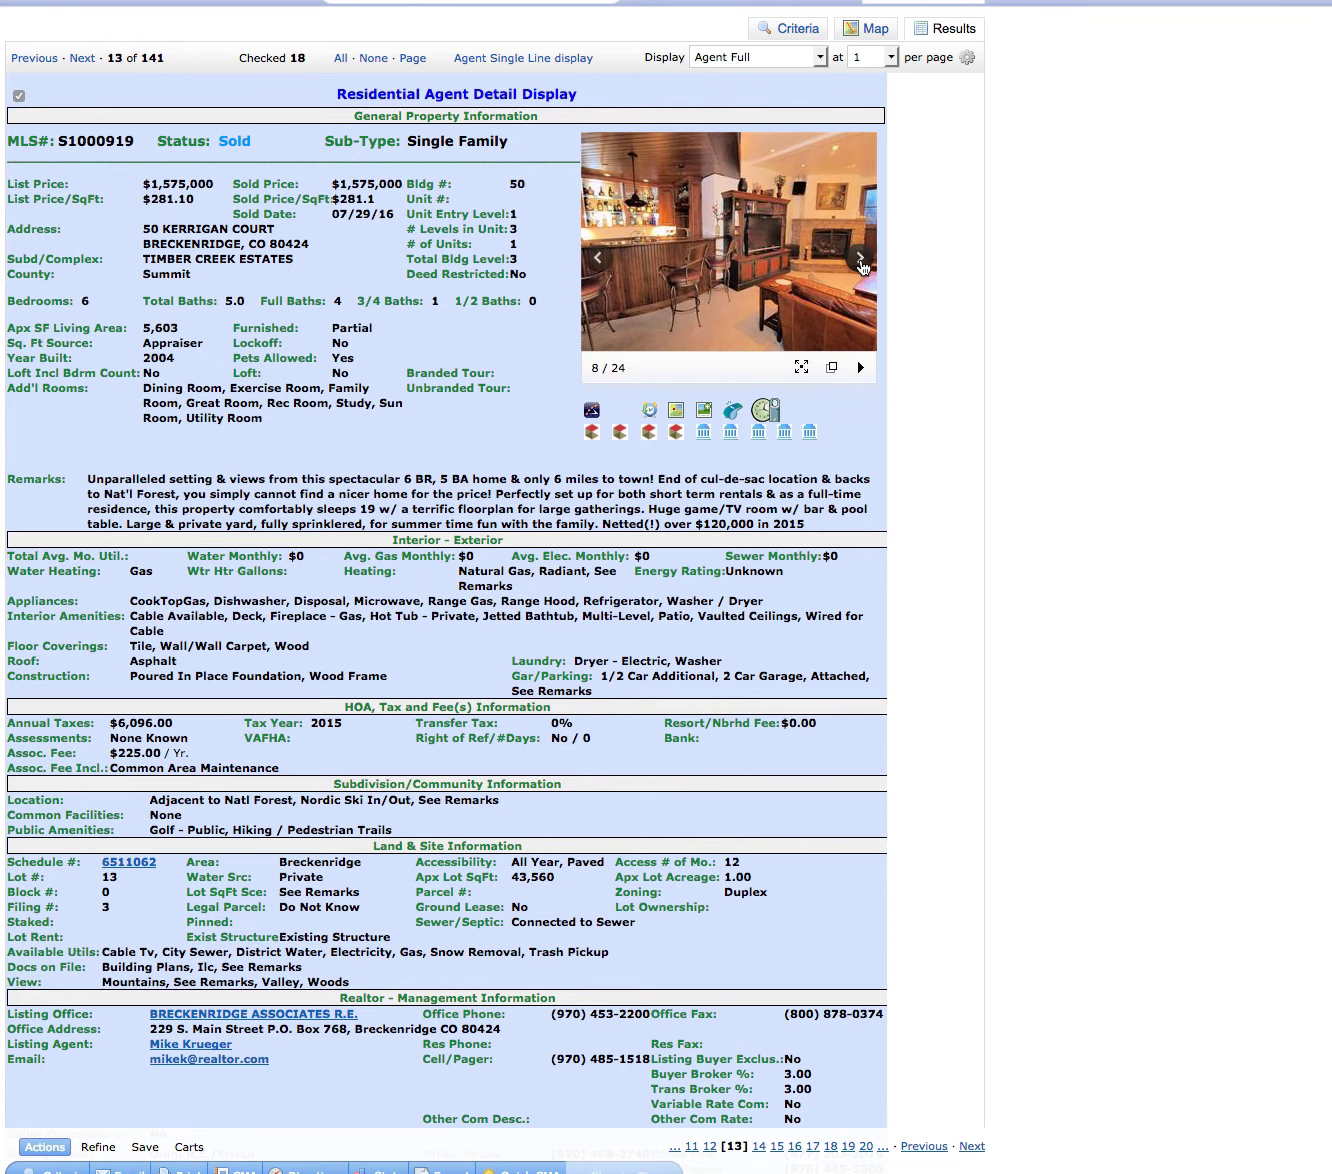
pyautogui.click(862, 265)
pyautogui.click(862, 266)
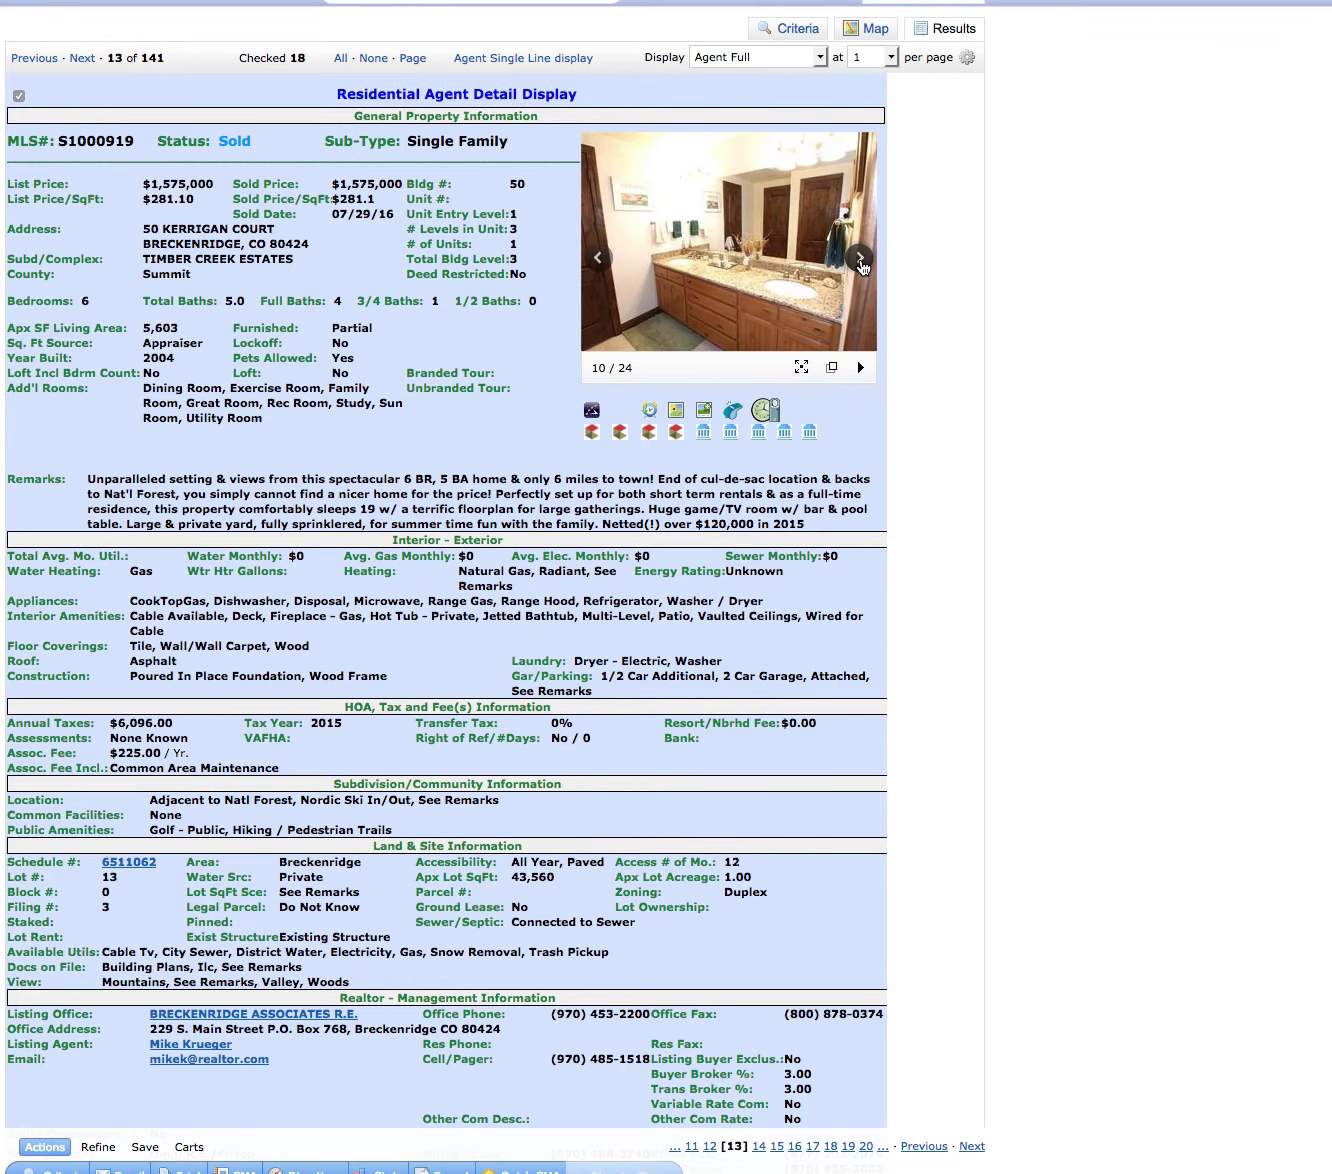
pyautogui.click(861, 265)
pyautogui.click(861, 265)
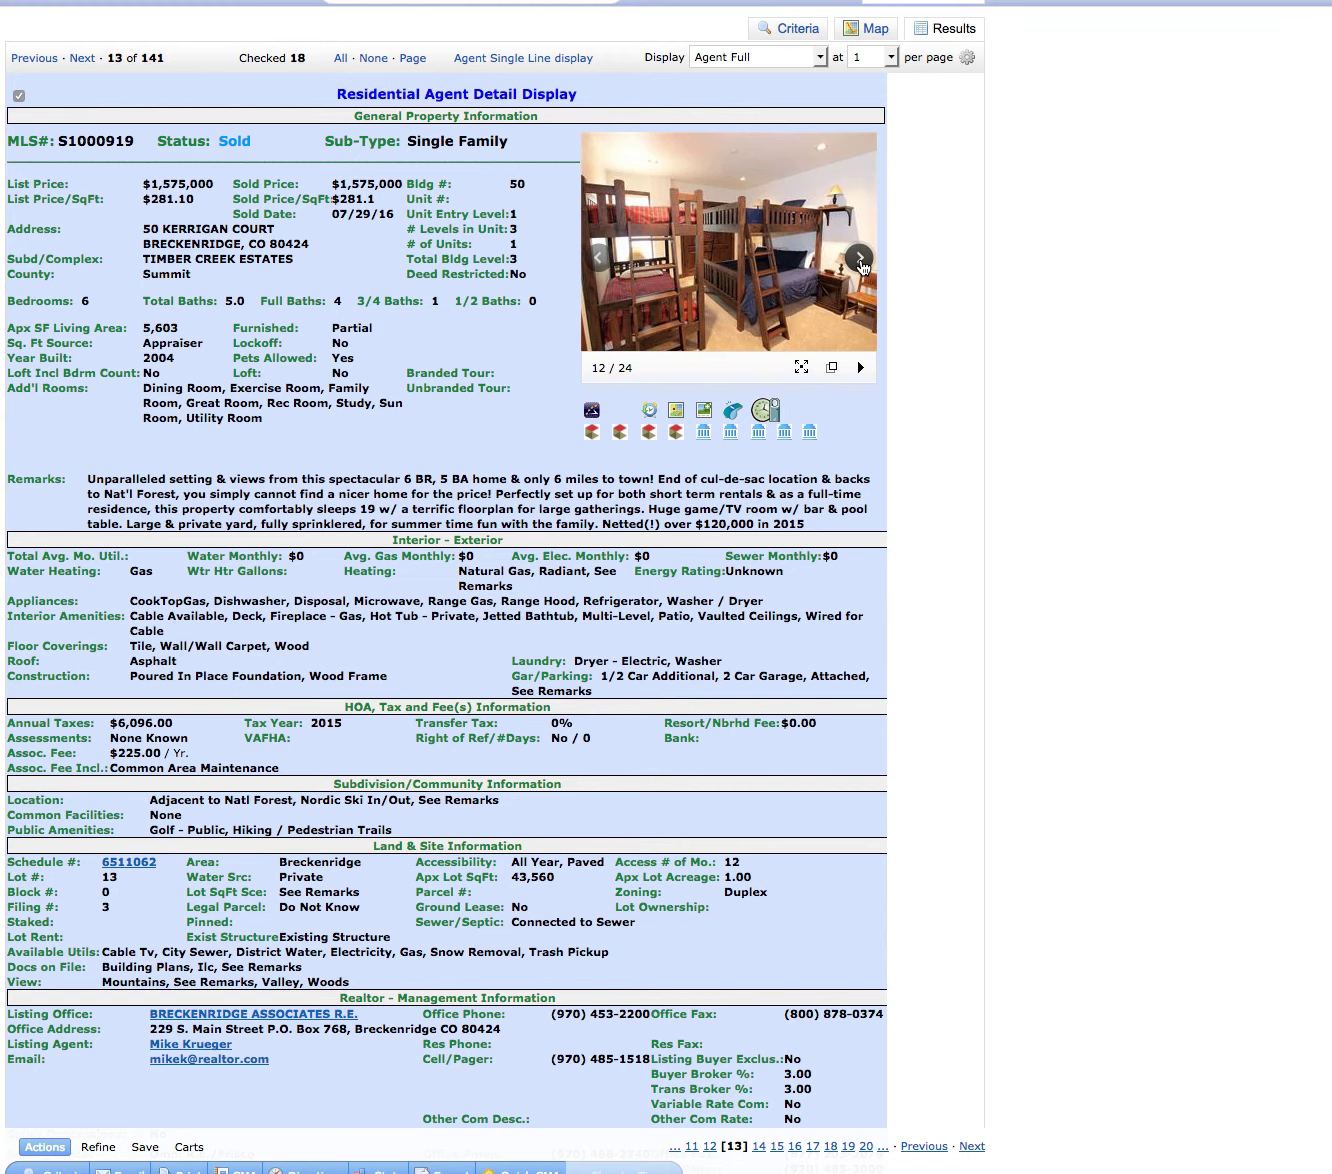
pyautogui.click(862, 265)
pyautogui.click(862, 265)
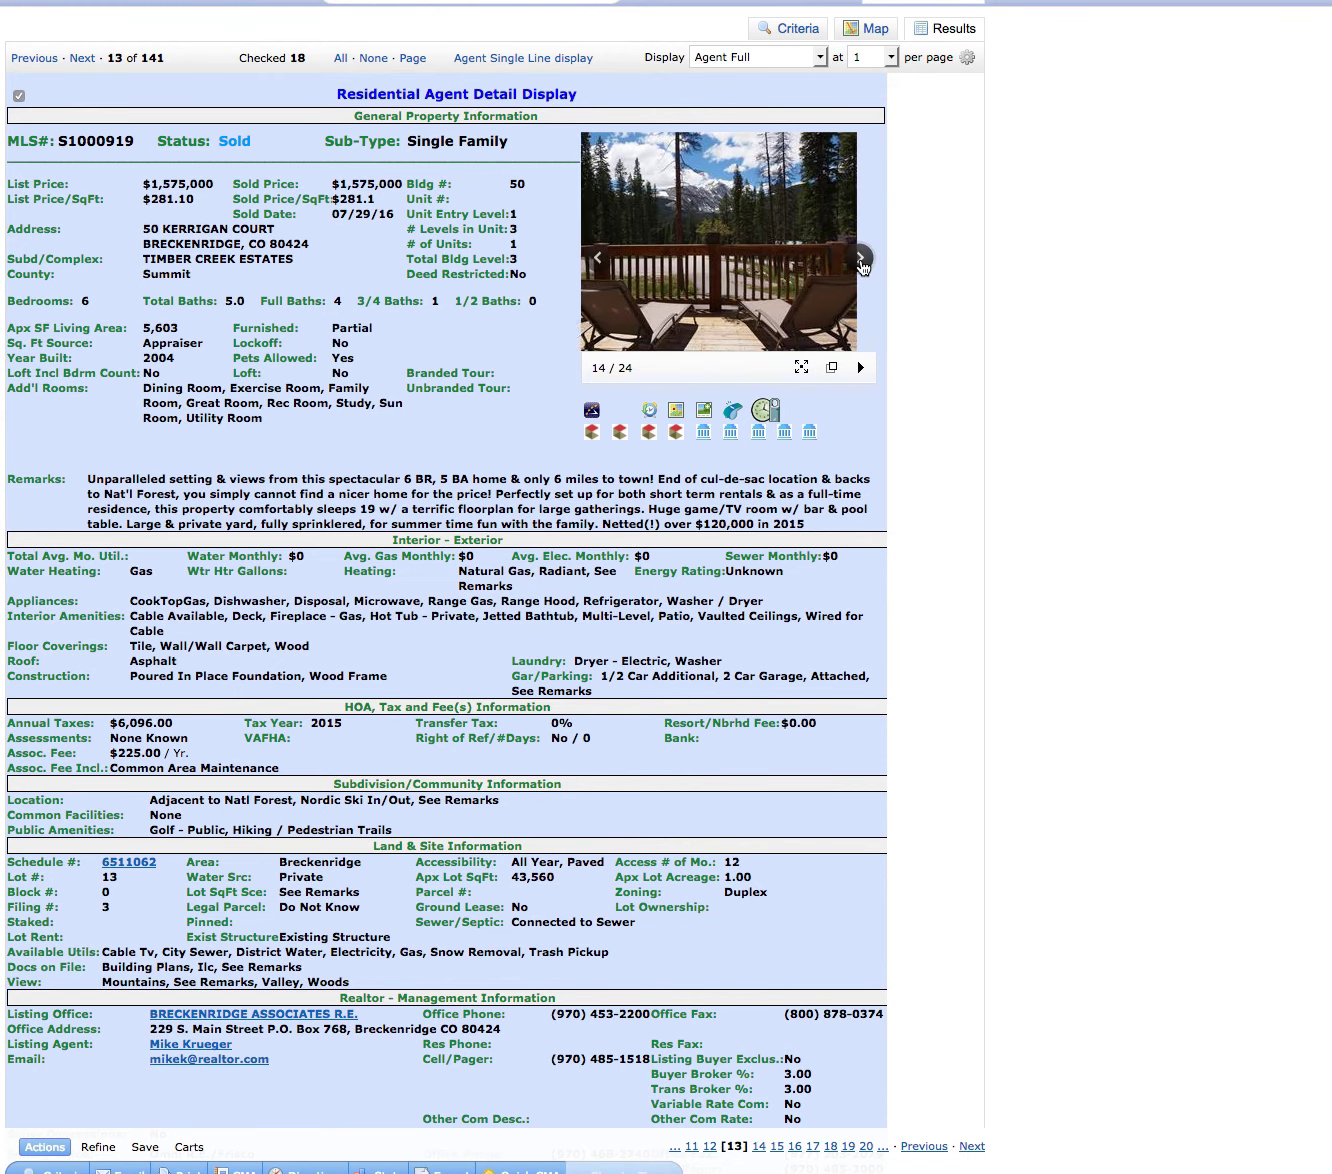
pyautogui.click(862, 268)
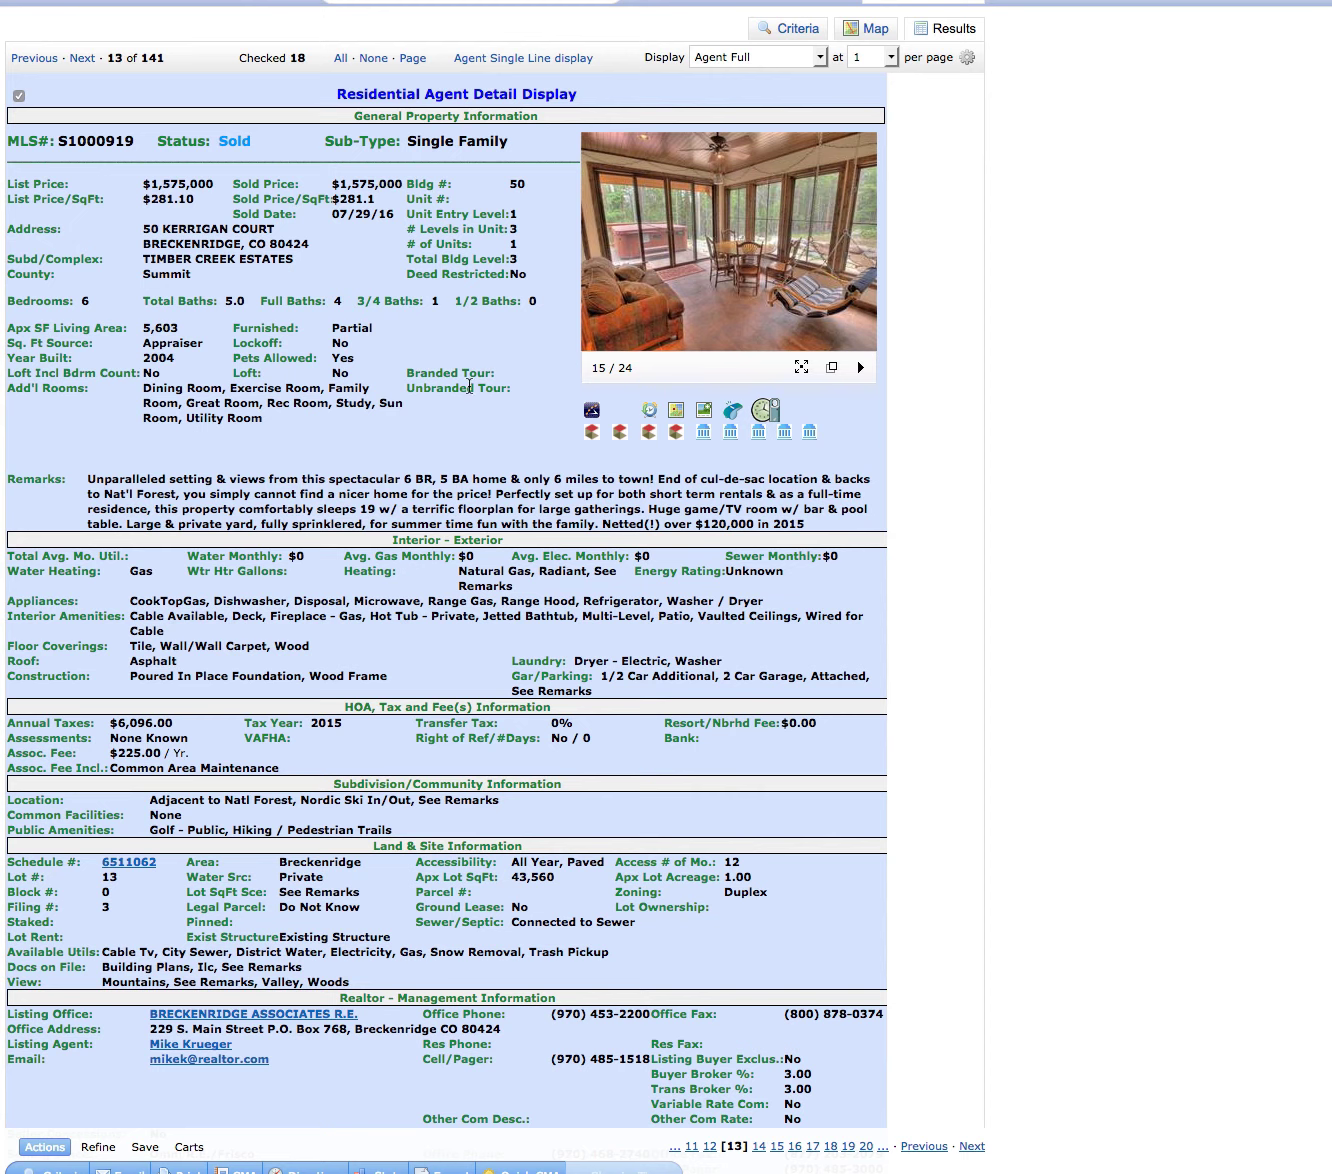
pyautogui.click(491, 60)
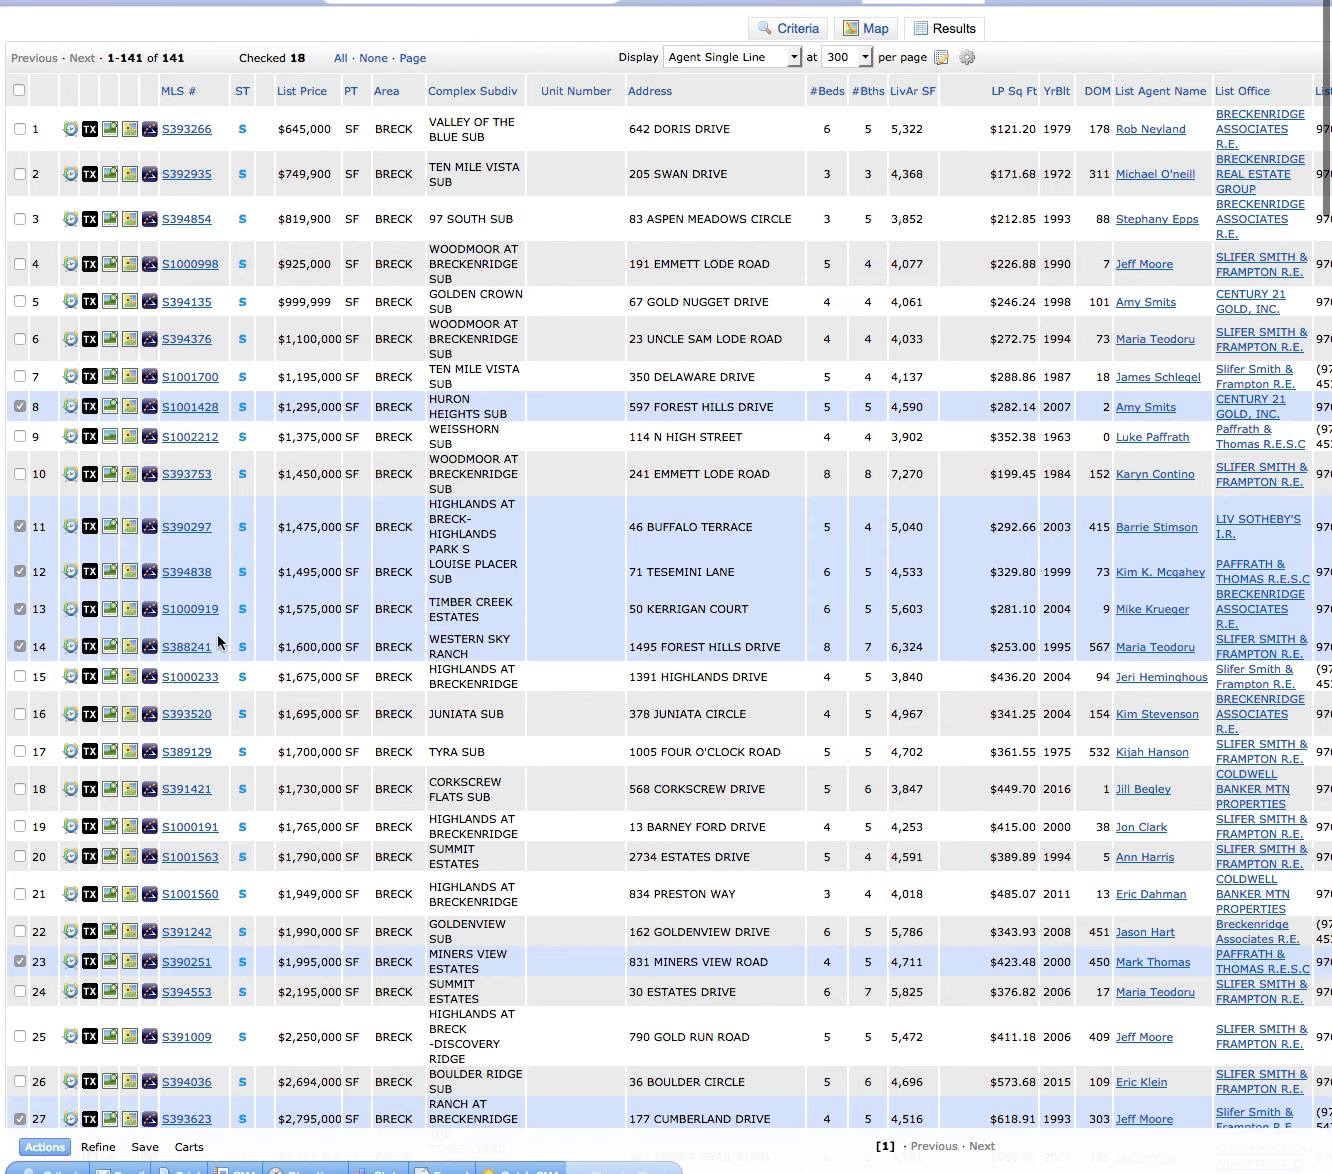
pyautogui.click(181, 647)
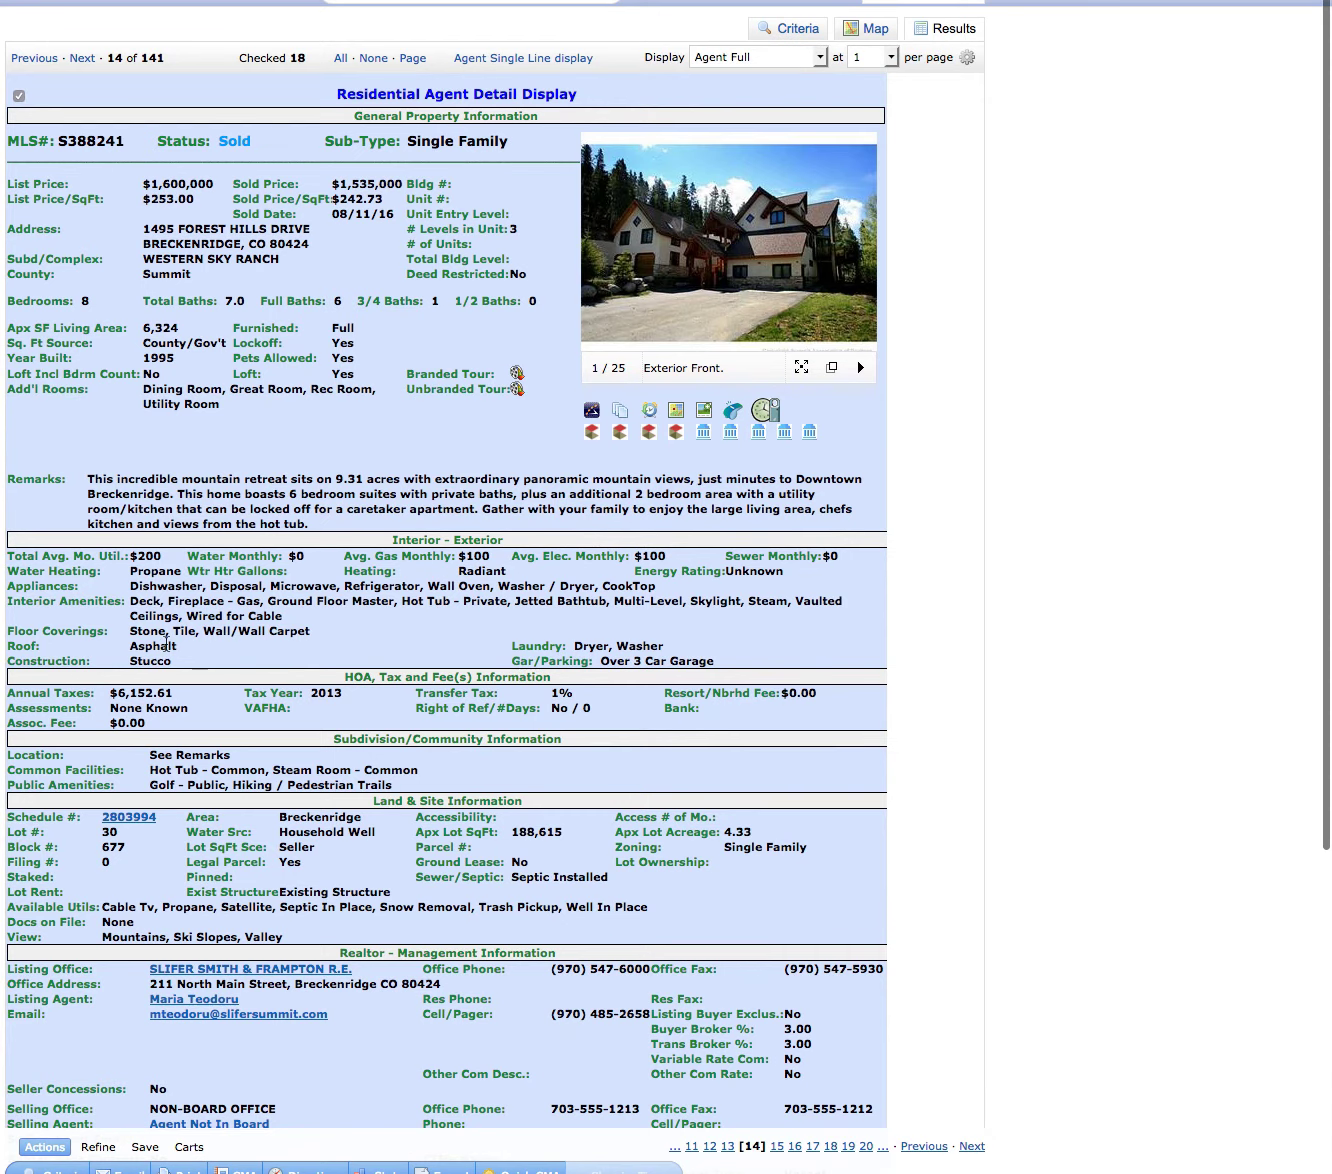
pyautogui.click(857, 258)
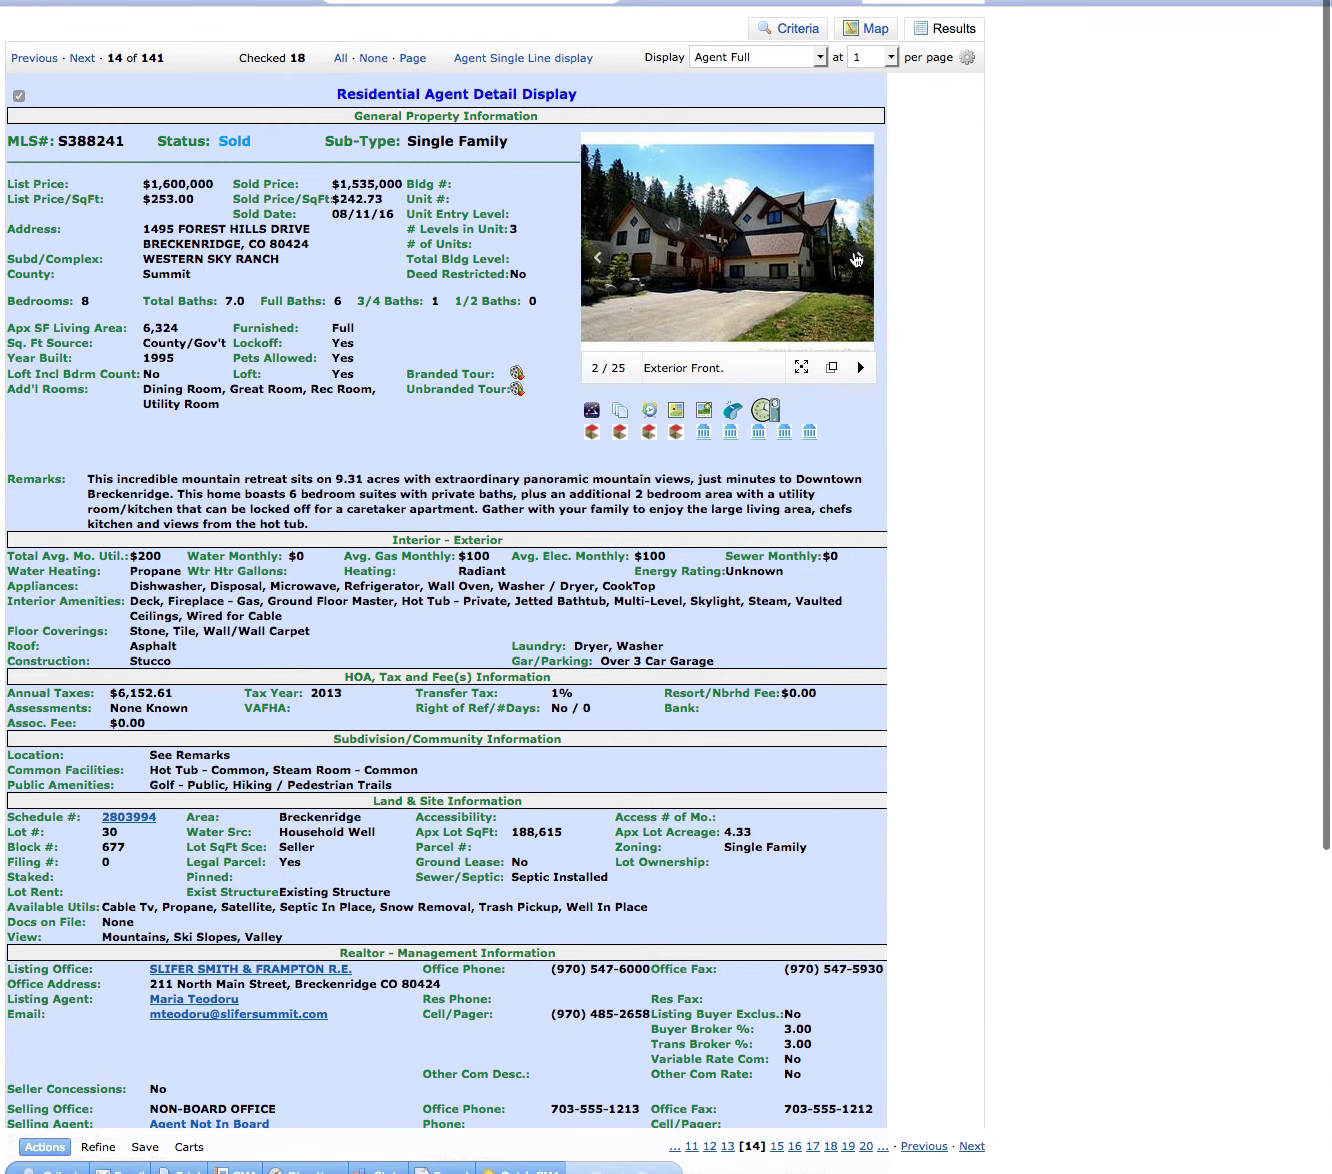
pyautogui.click(857, 258)
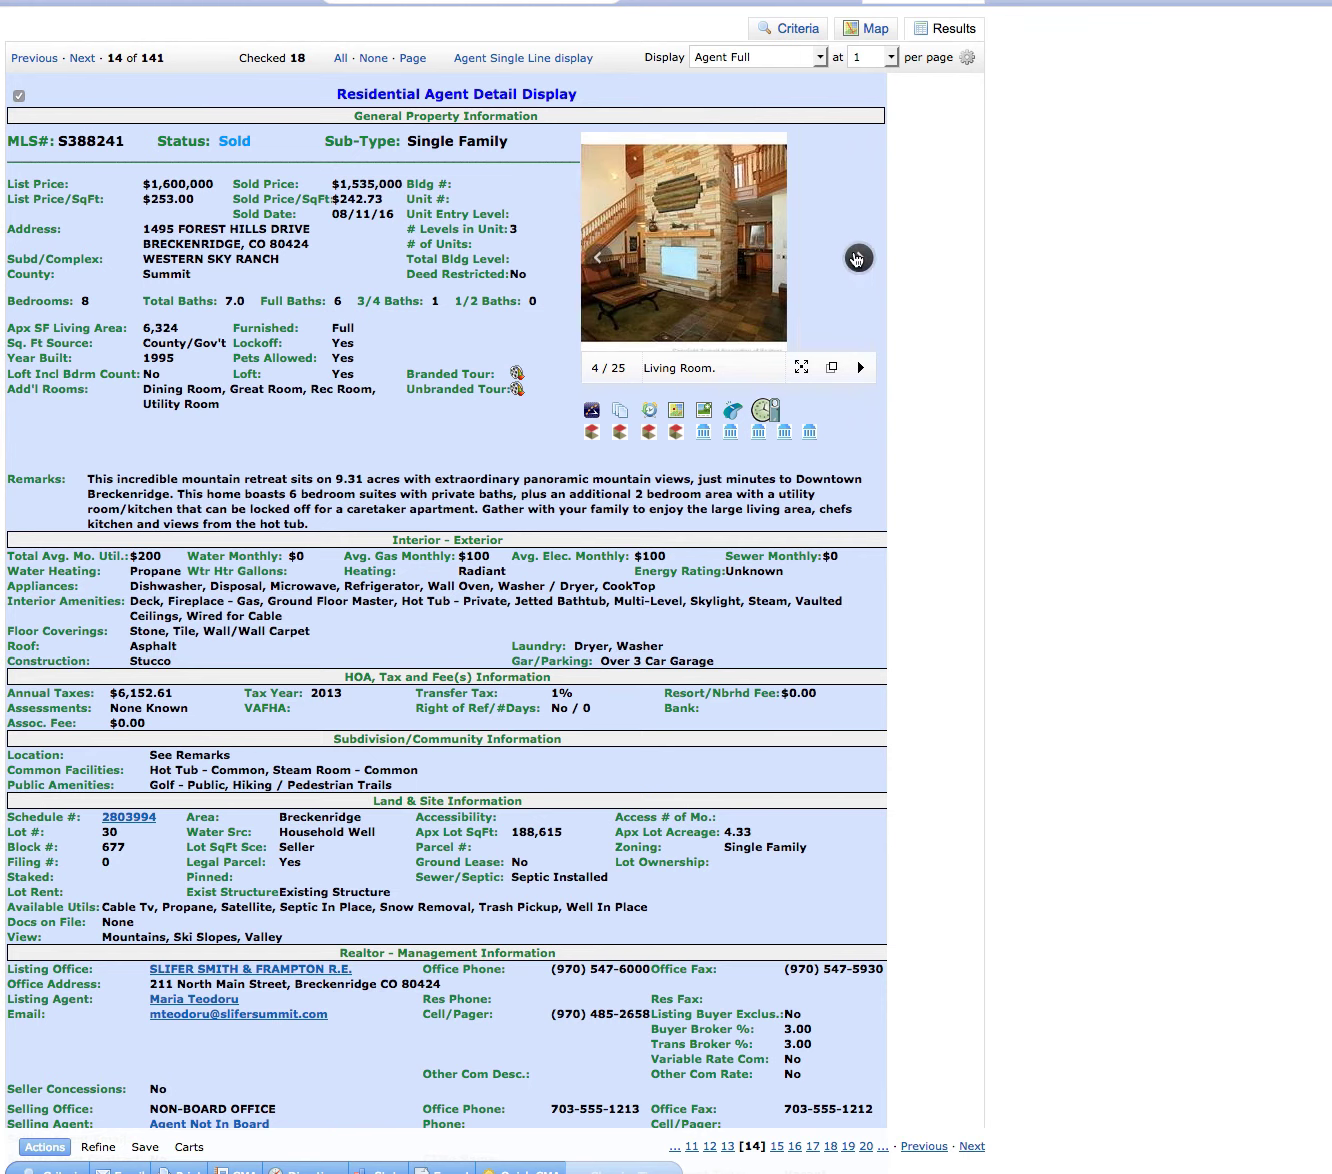
pyautogui.click(857, 258)
pyautogui.click(858, 258)
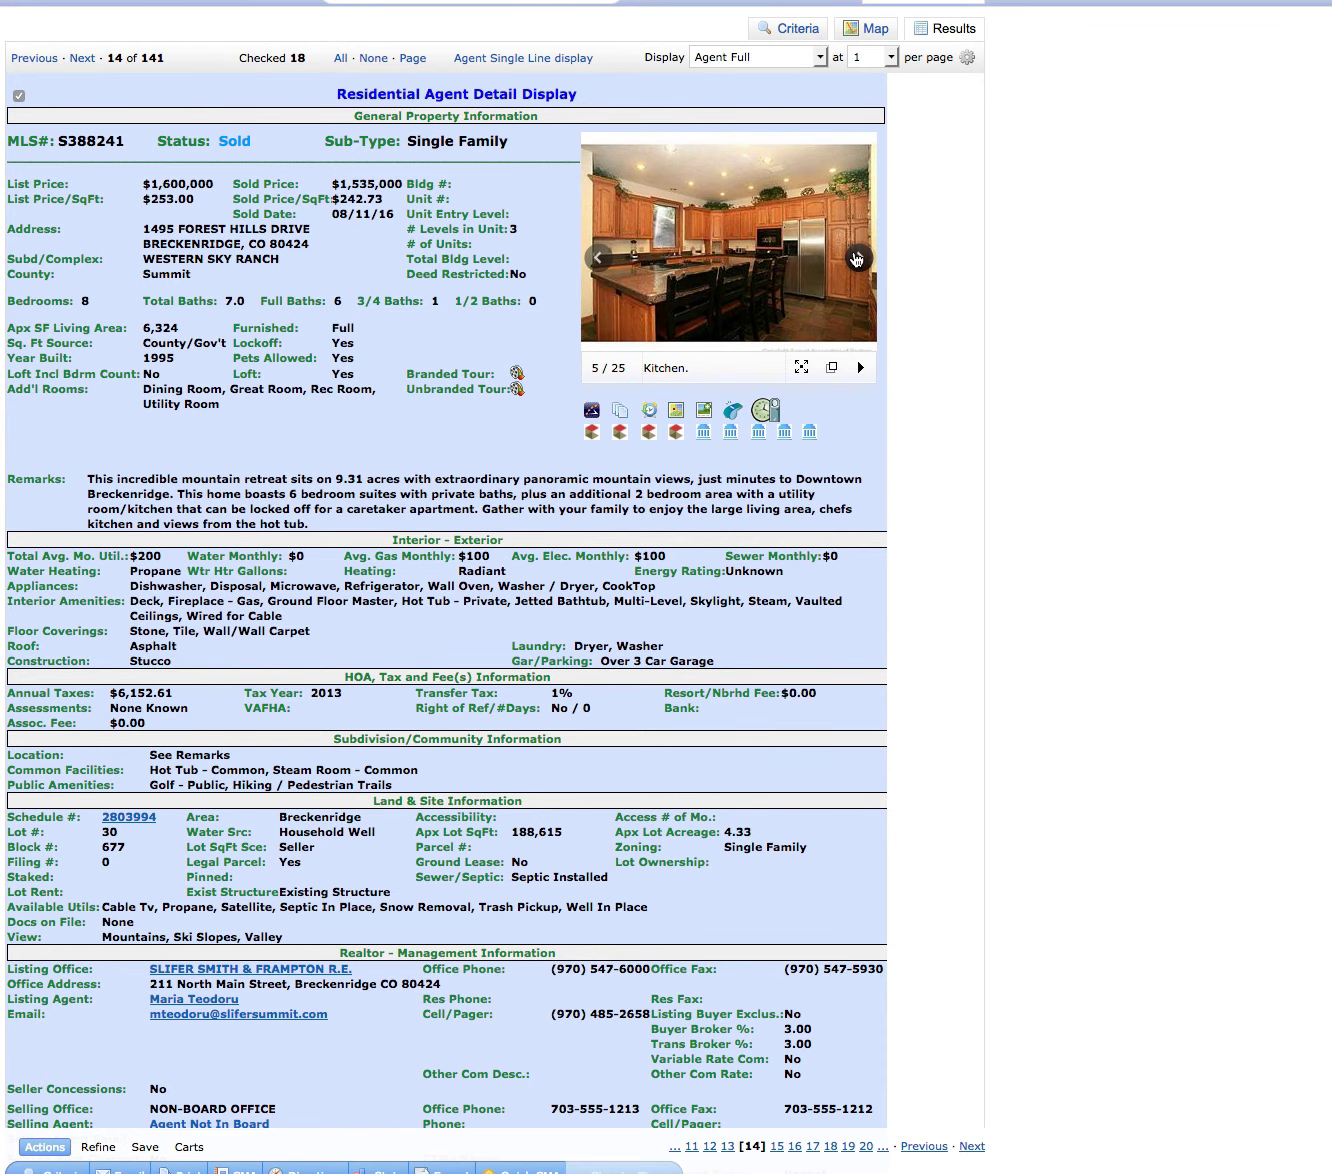
pyautogui.click(857, 258)
pyautogui.click(857, 258)
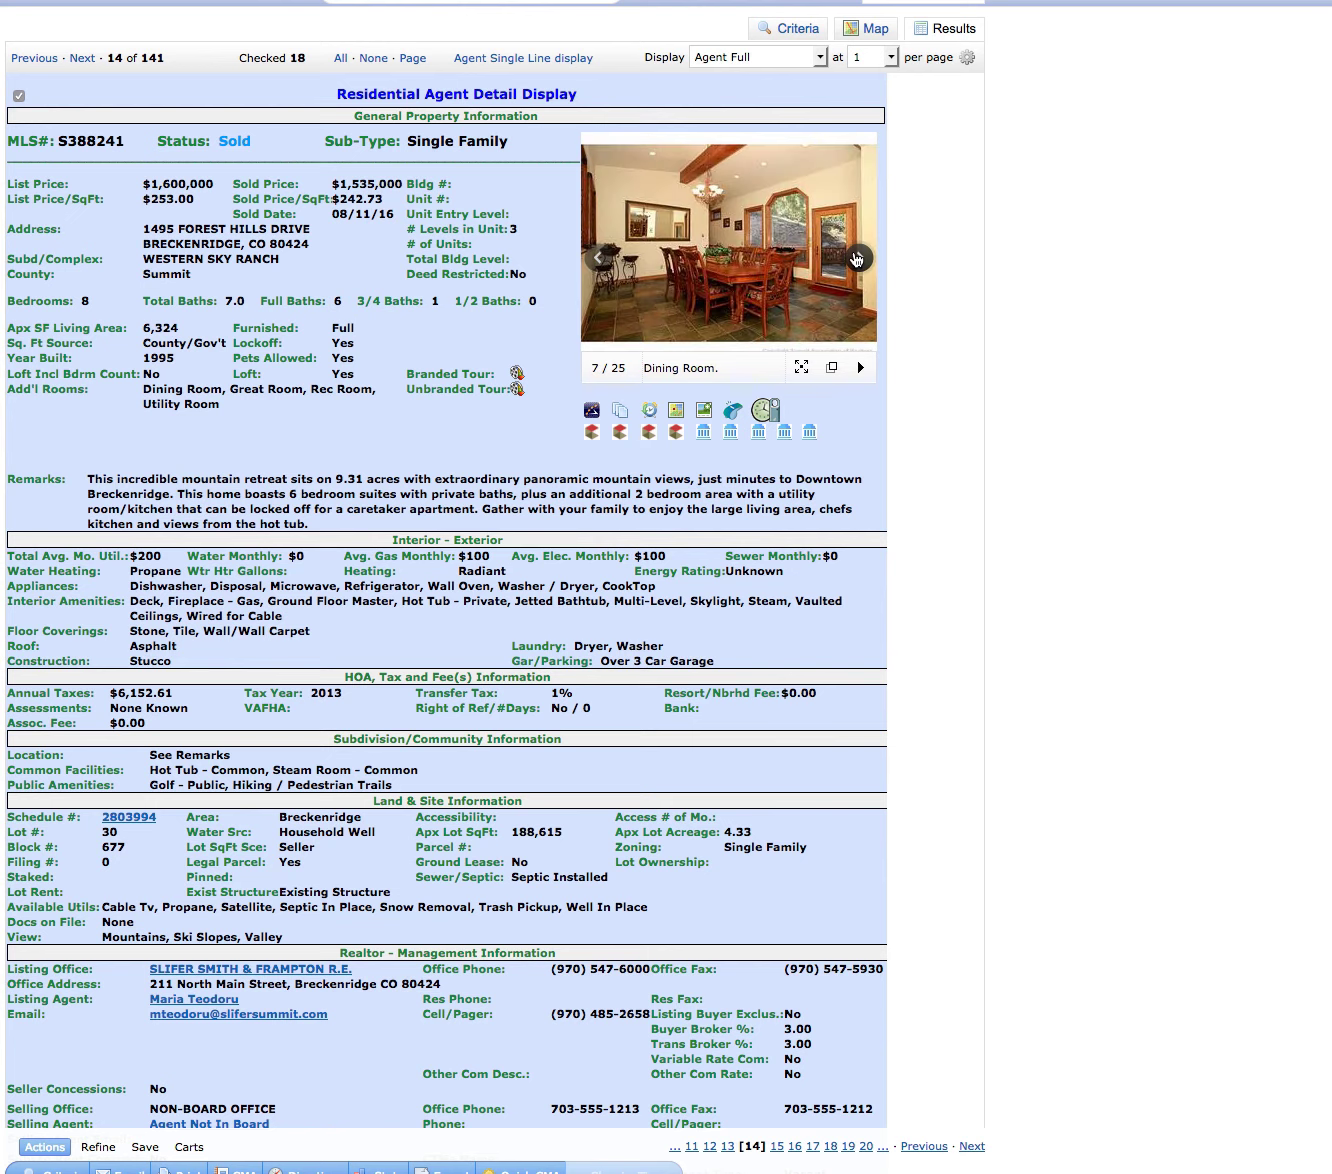
pyautogui.click(858, 258)
# Step: Browse the living room, master bath and bedroom photos to 18 of 25, then return to results
pyautogui.click(858, 259)
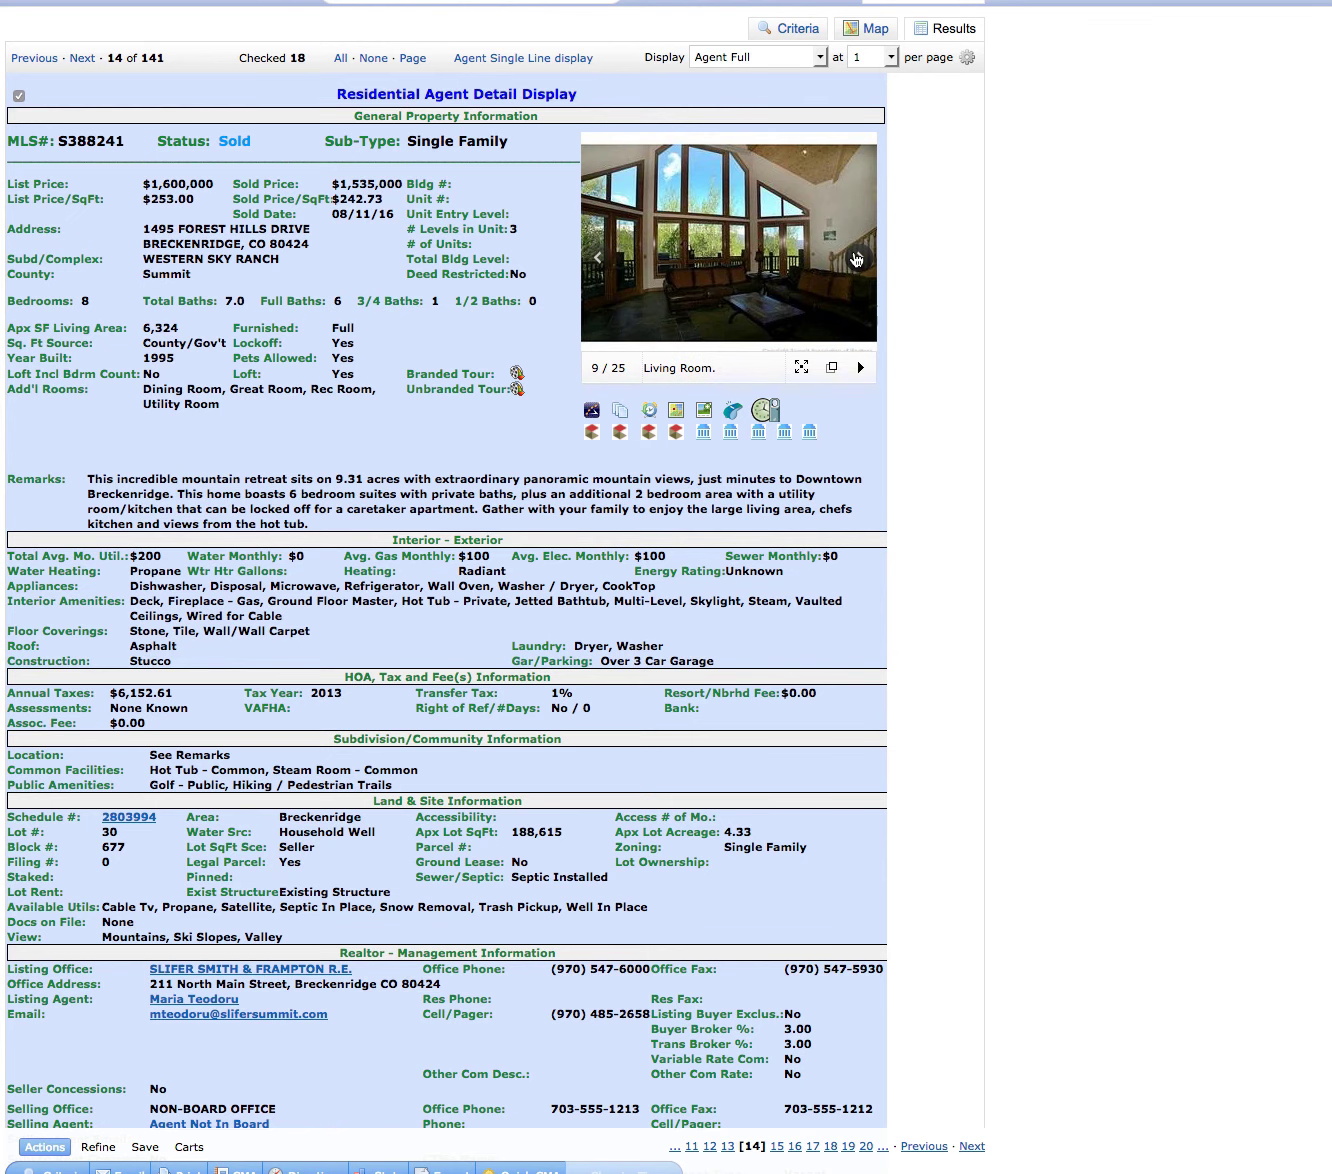
pyautogui.click(857, 259)
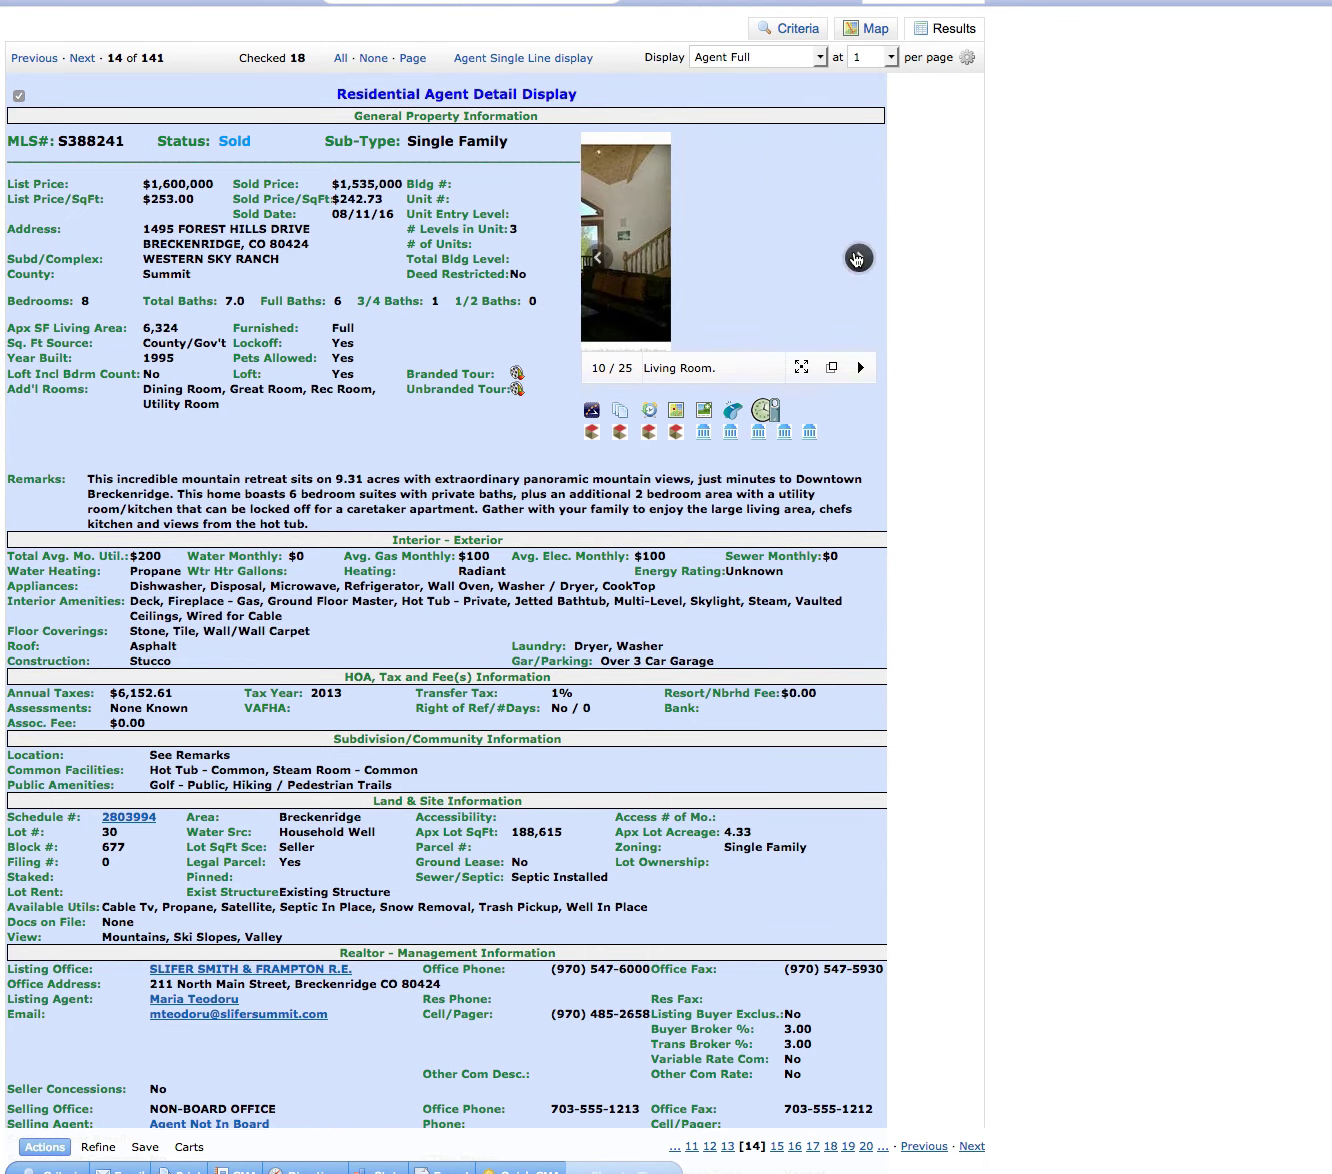
pyautogui.click(857, 258)
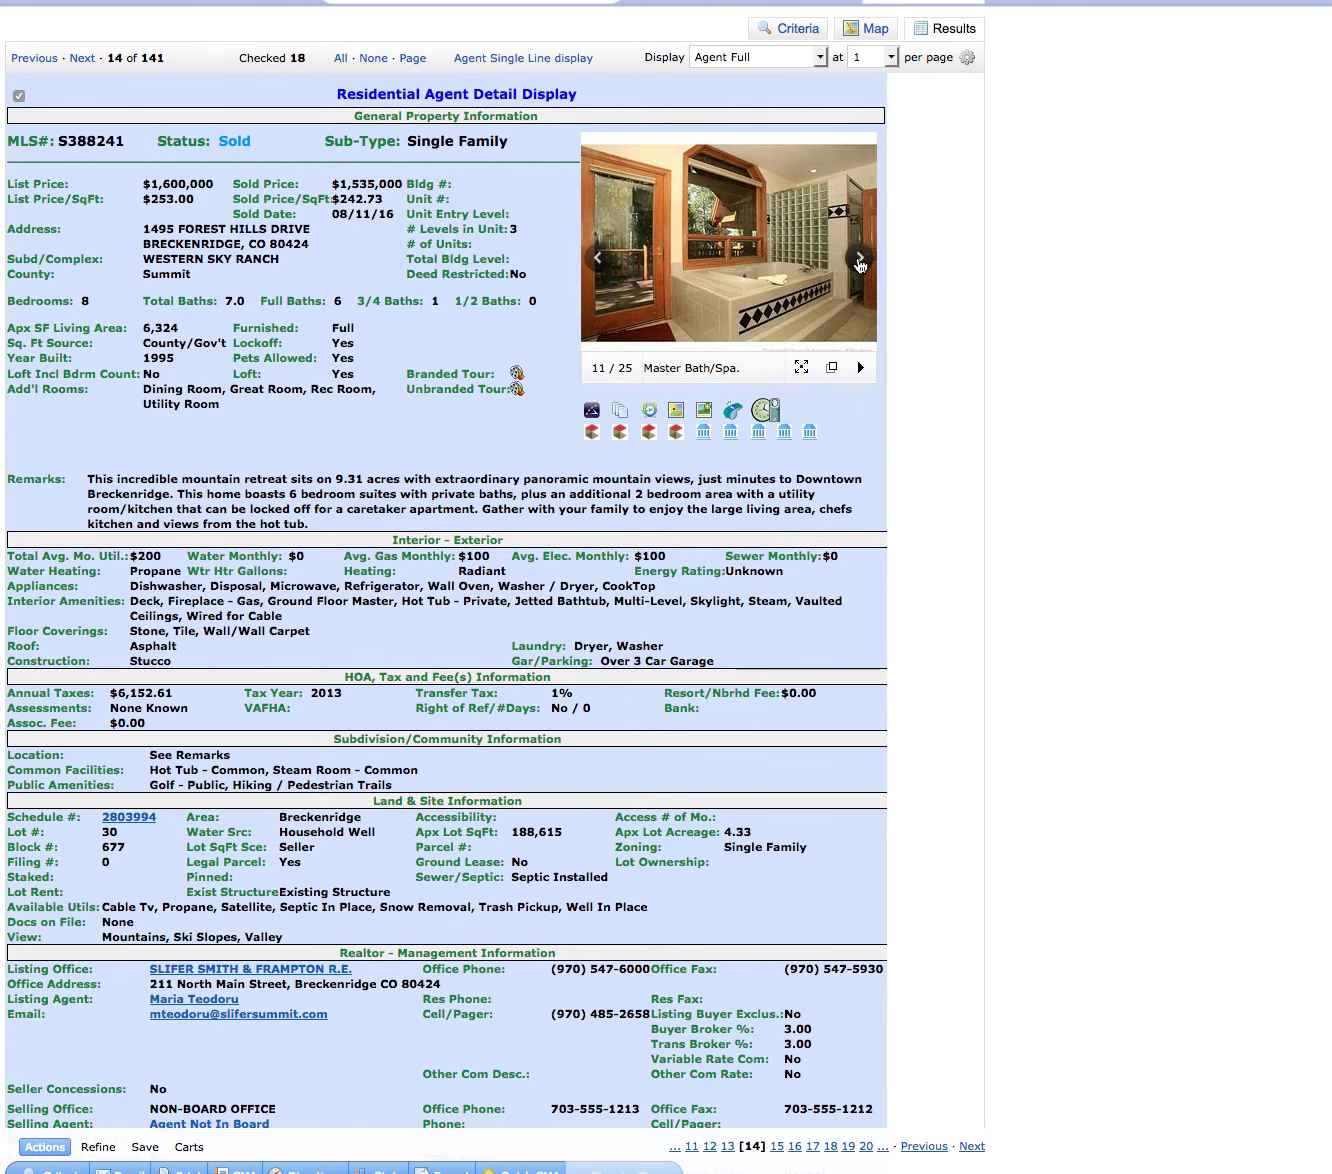
pyautogui.click(857, 258)
pyautogui.click(859, 262)
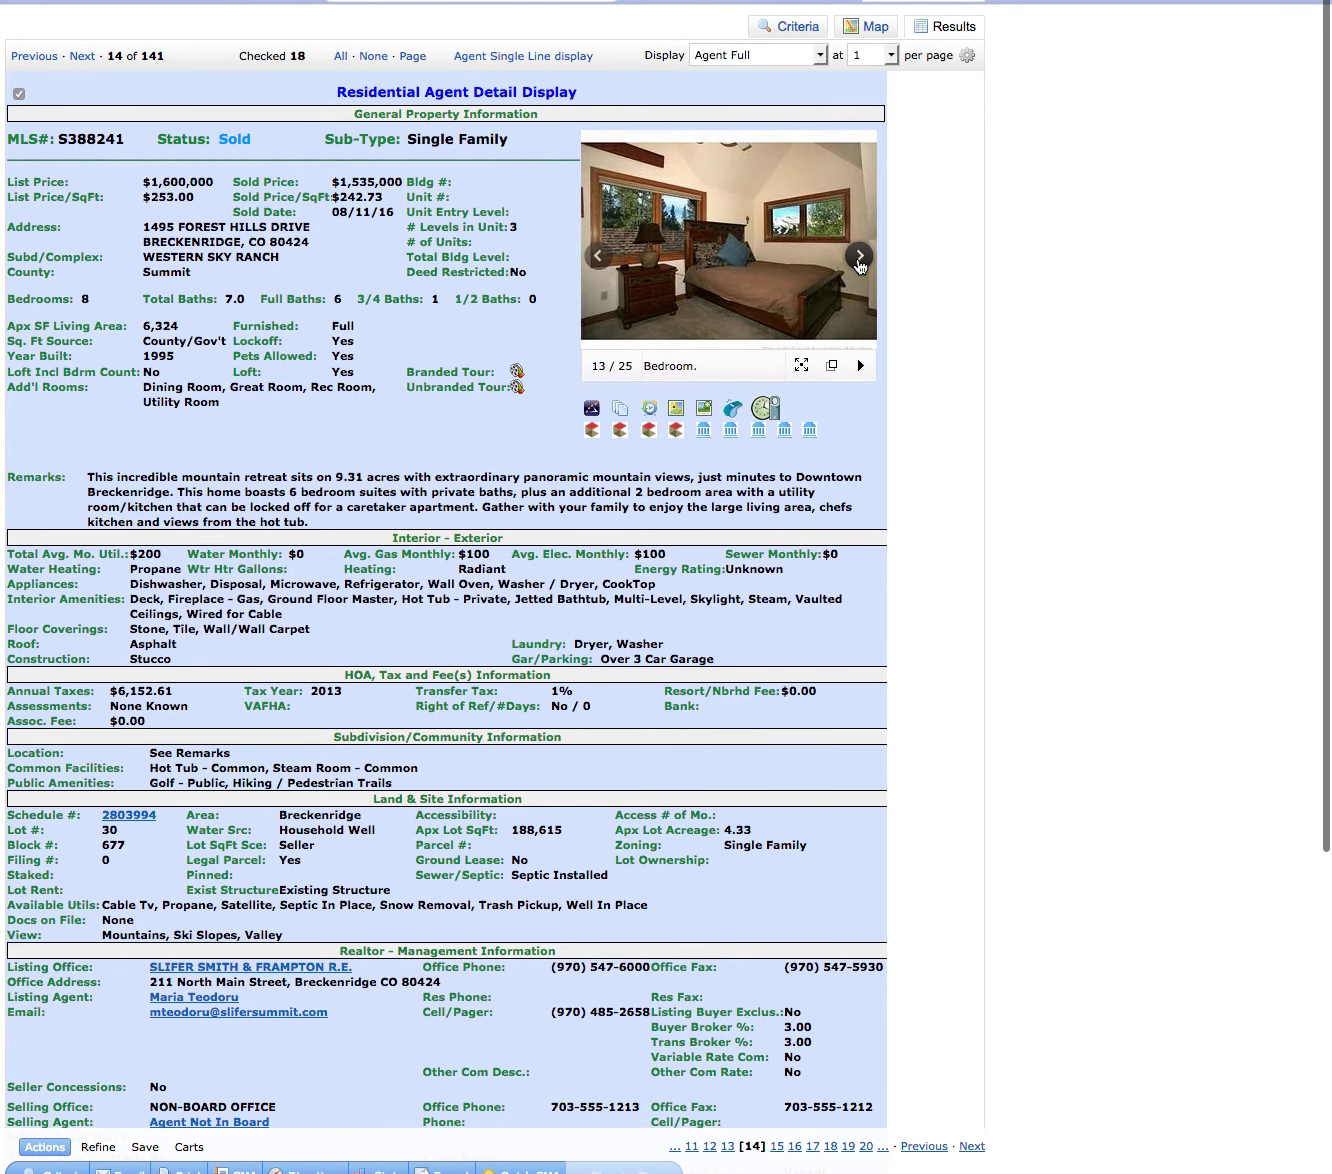
pyautogui.click(860, 260)
pyautogui.click(860, 260)
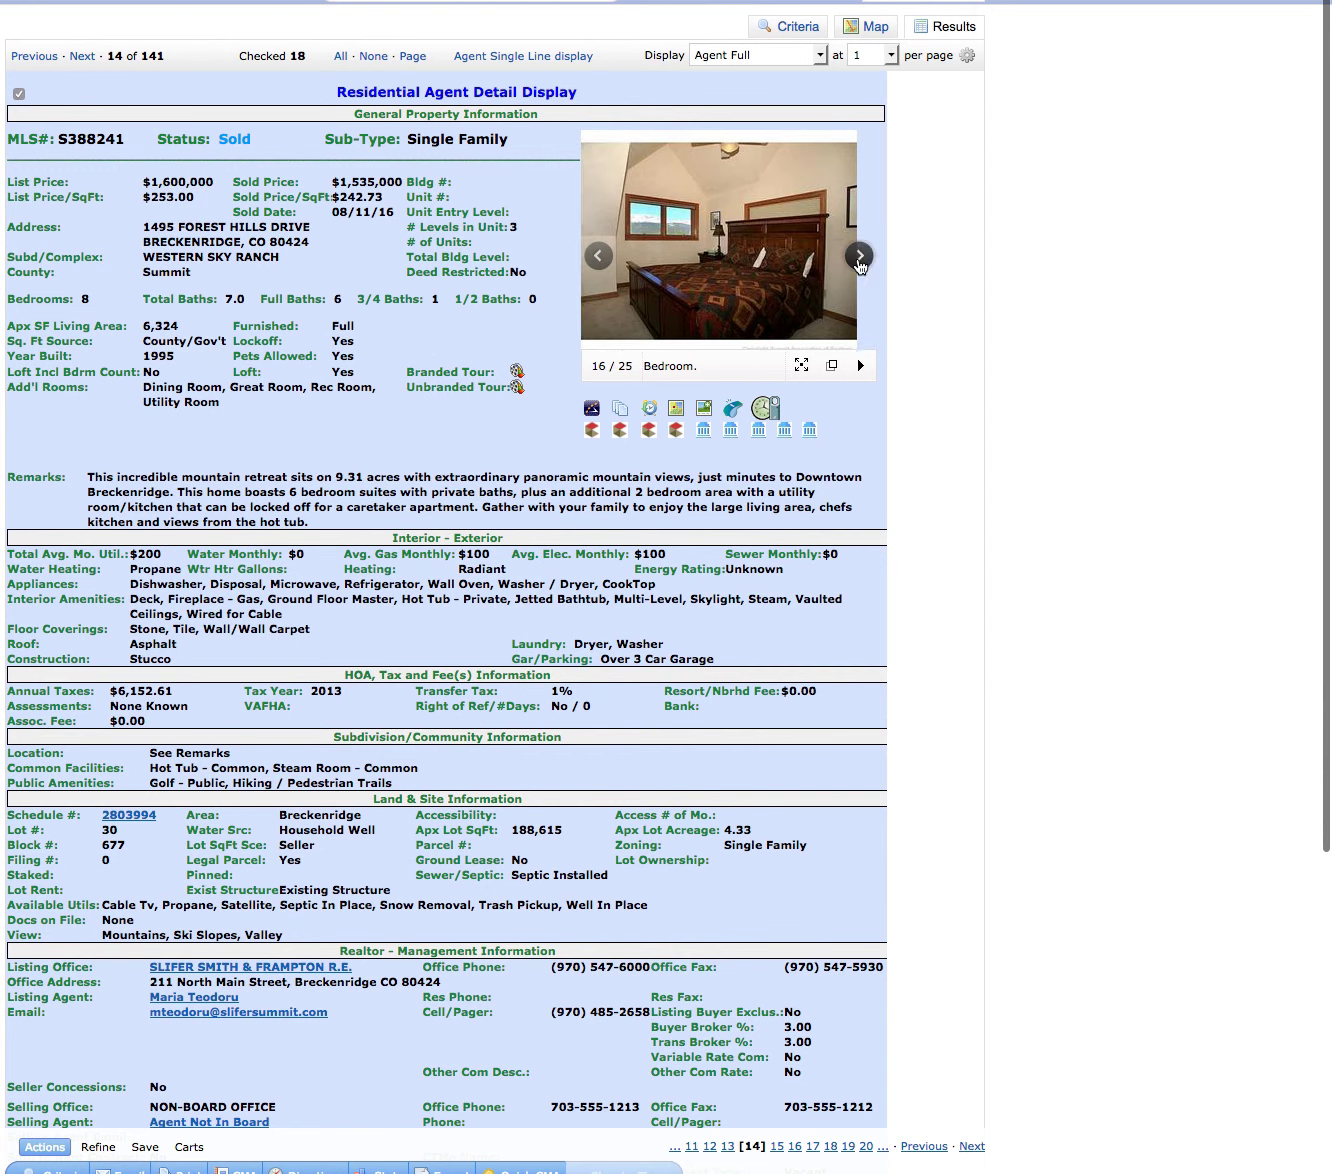
pyautogui.click(860, 260)
pyautogui.click(860, 260)
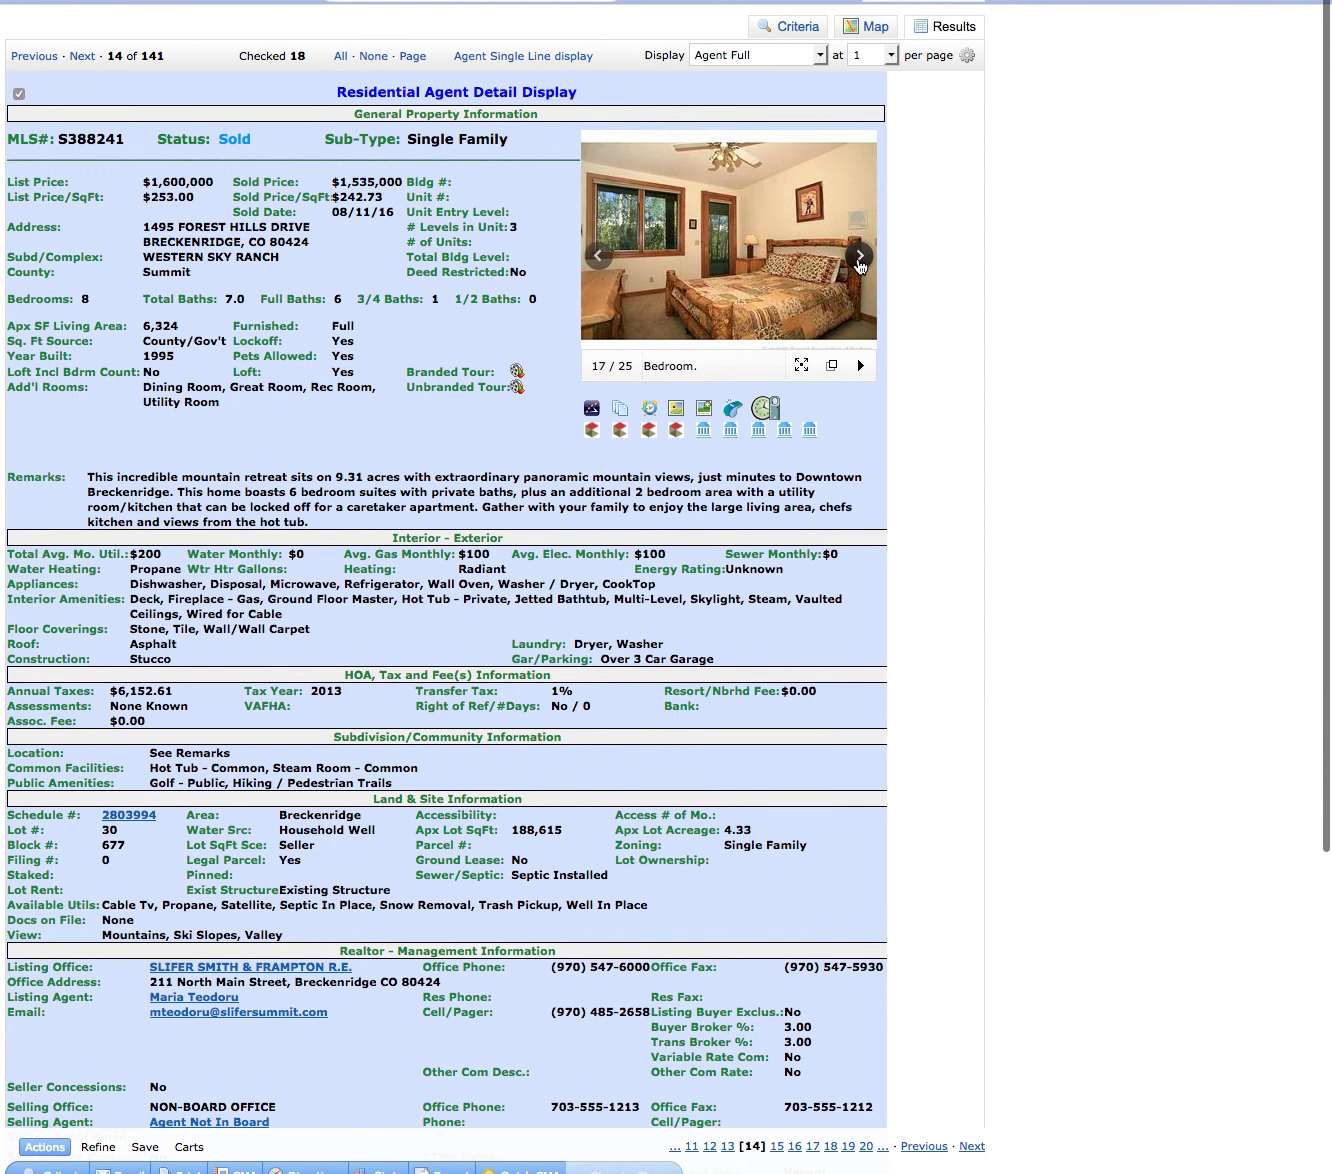
pyautogui.click(859, 261)
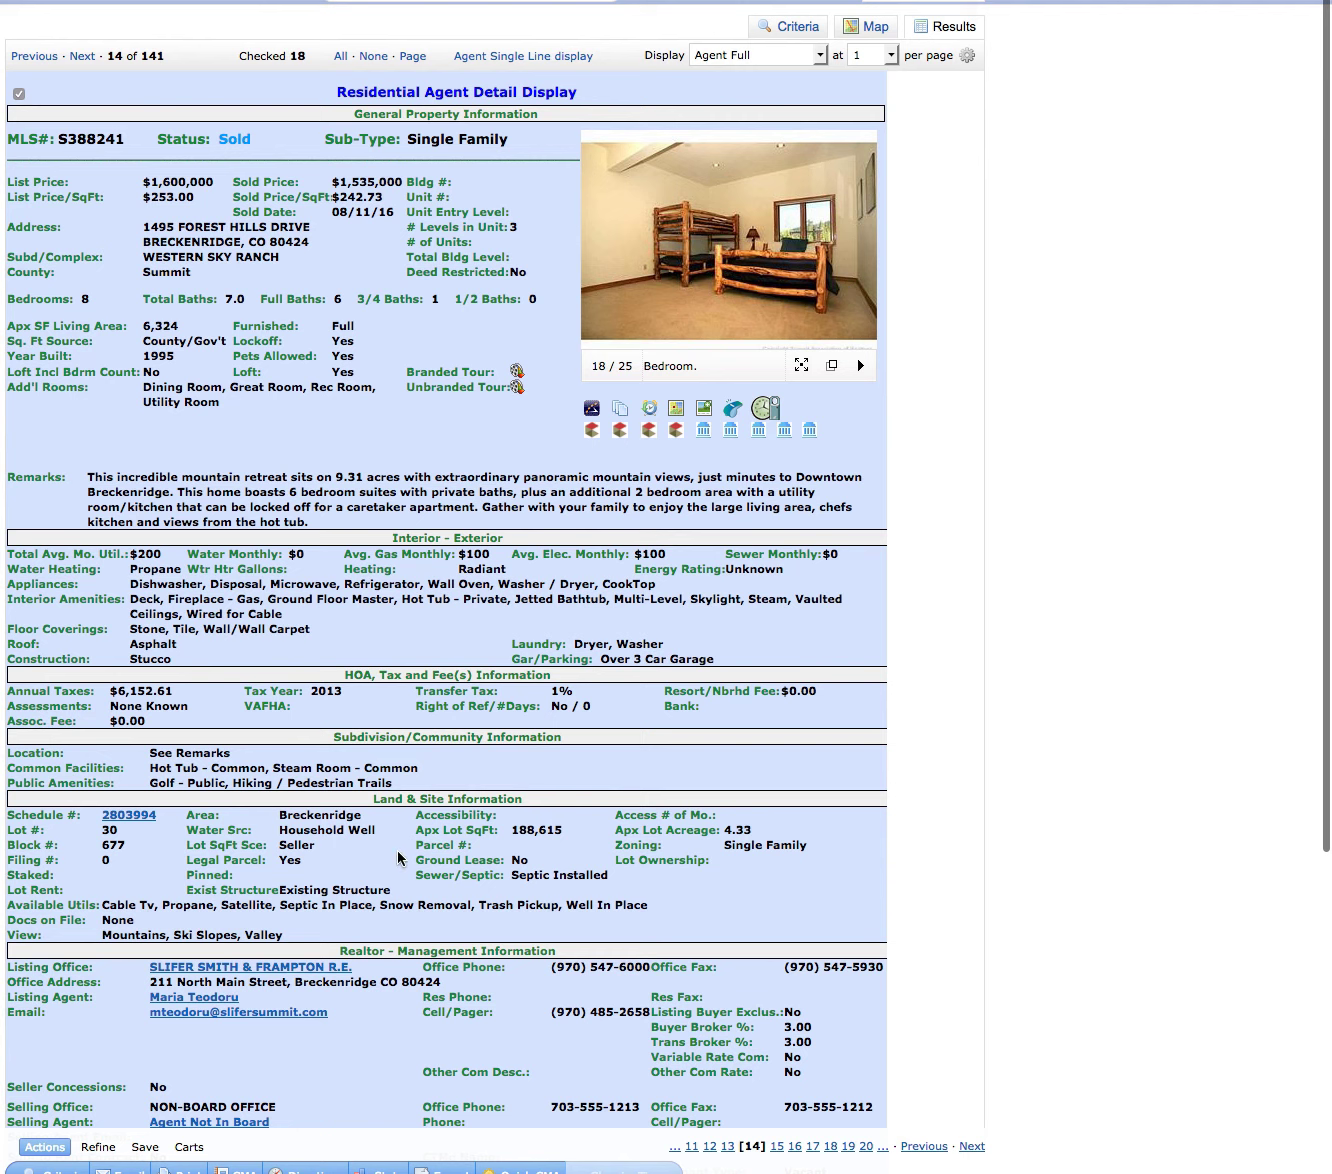
pyautogui.click(503, 59)
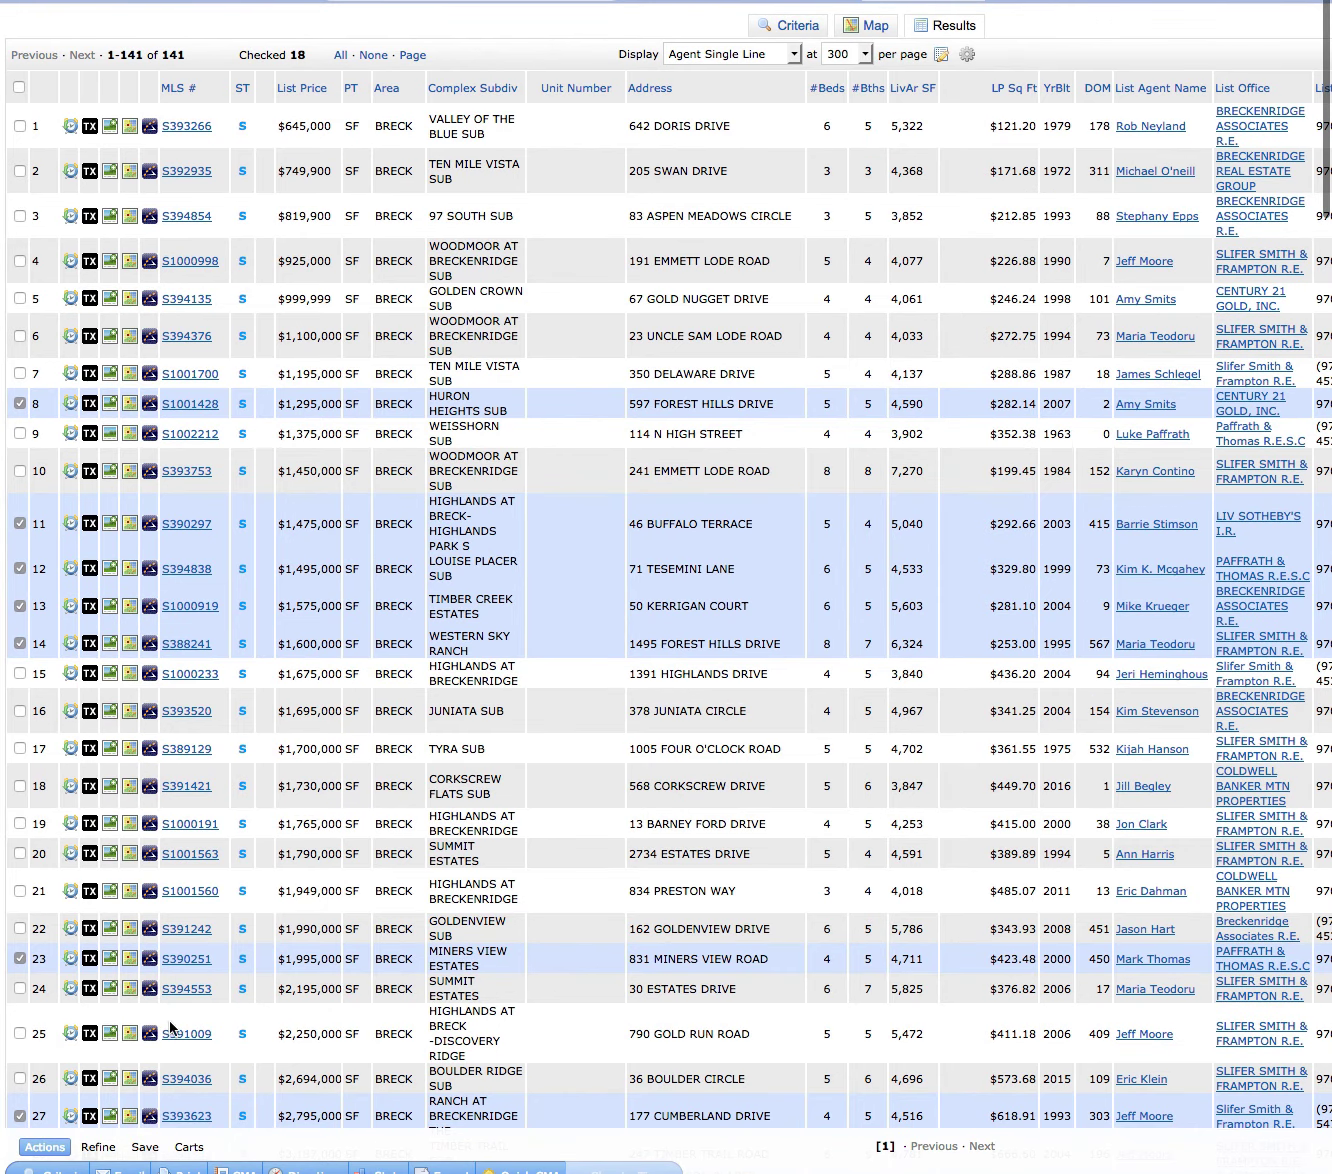
pyautogui.click(187, 960)
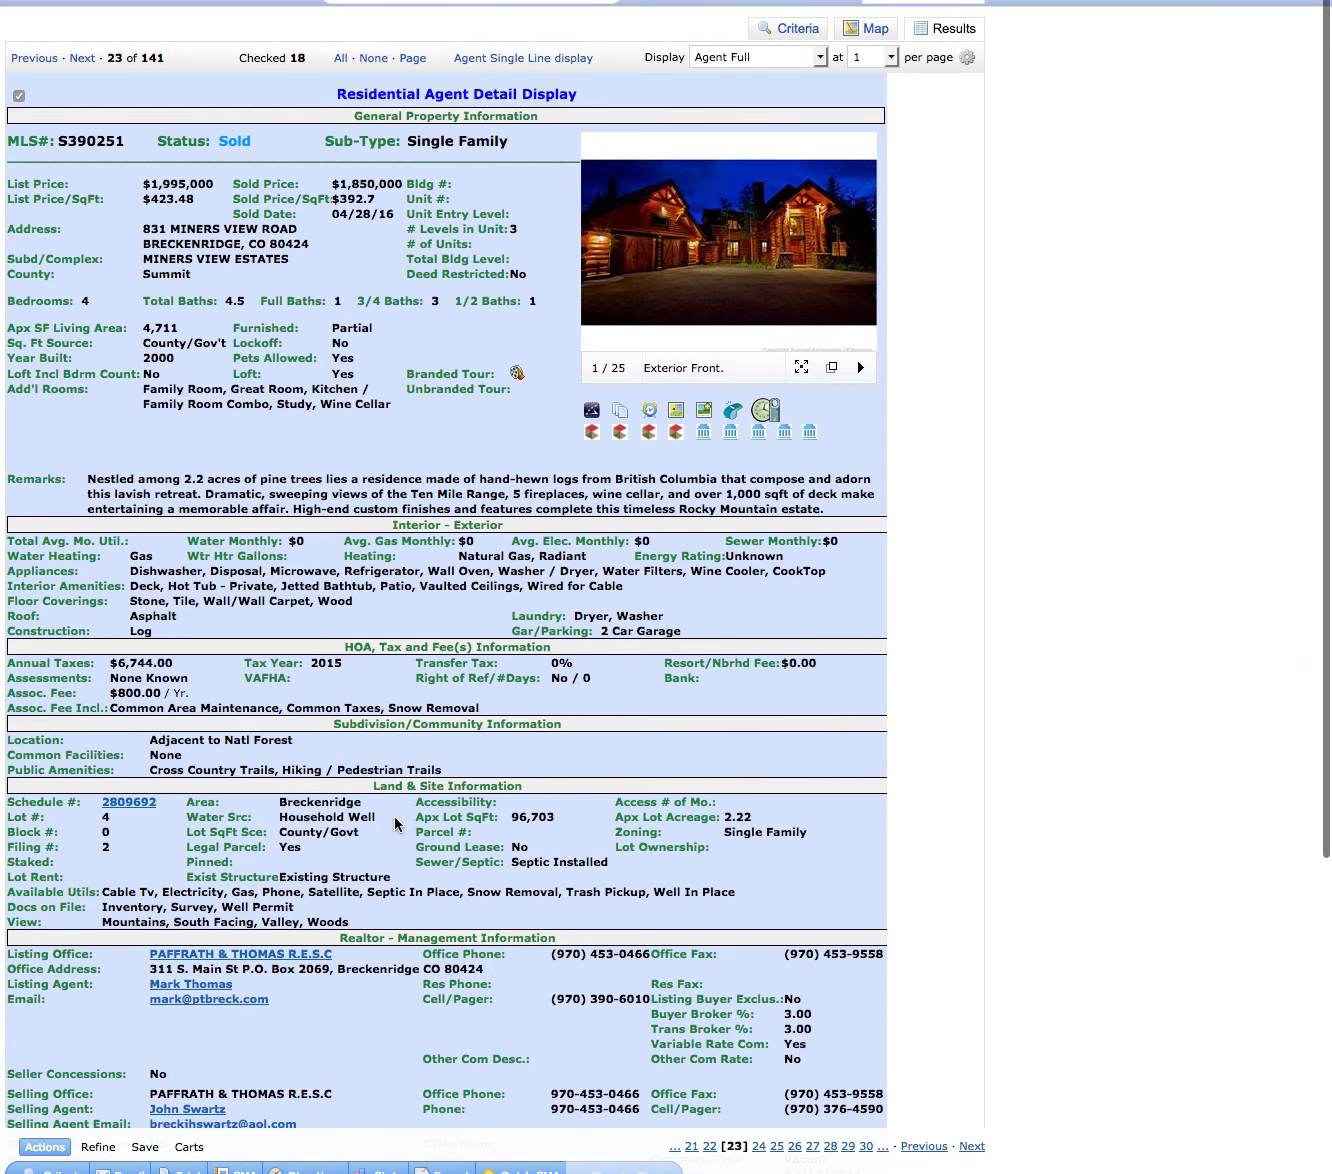
pyautogui.click(861, 258)
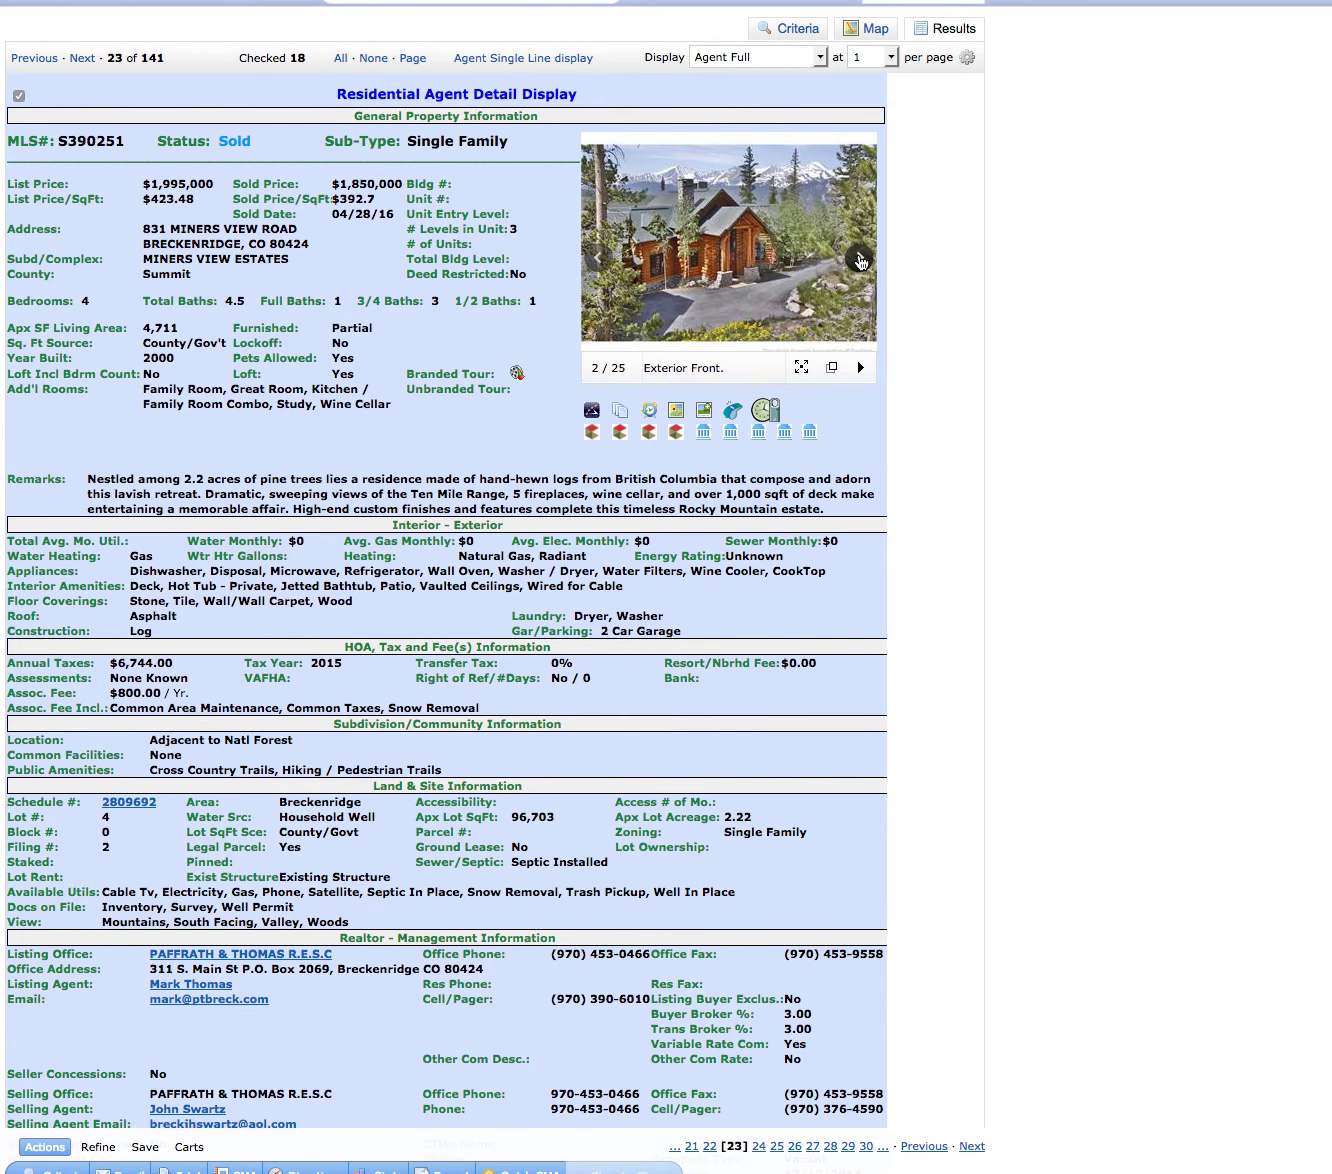
pyautogui.click(860, 260)
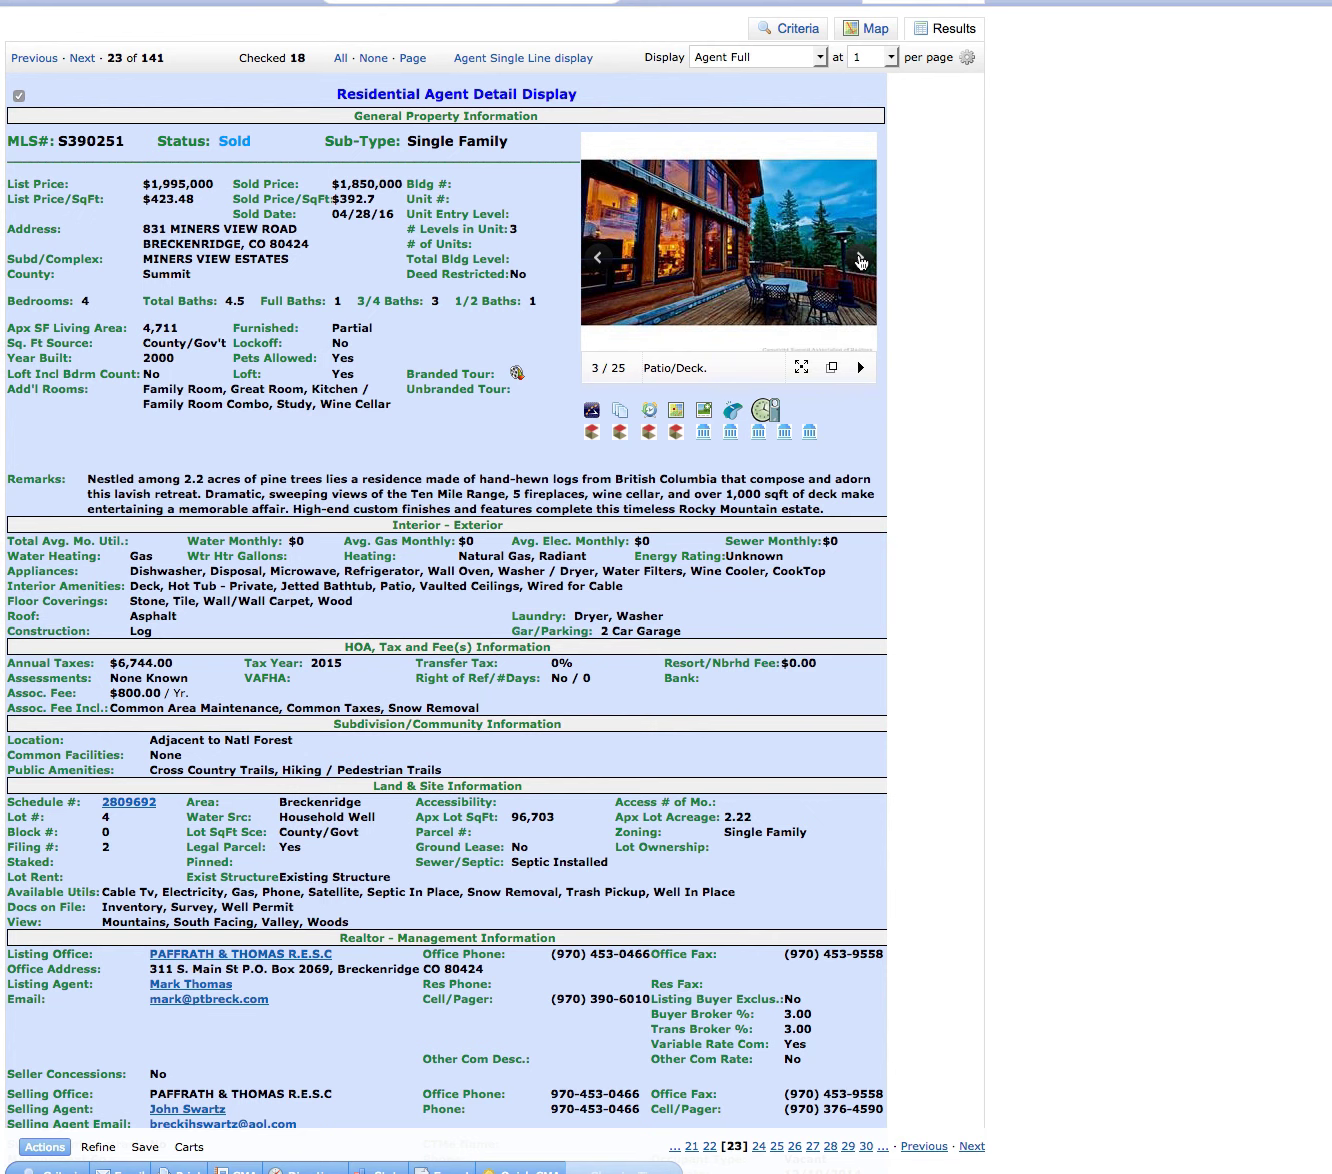
pyautogui.click(860, 260)
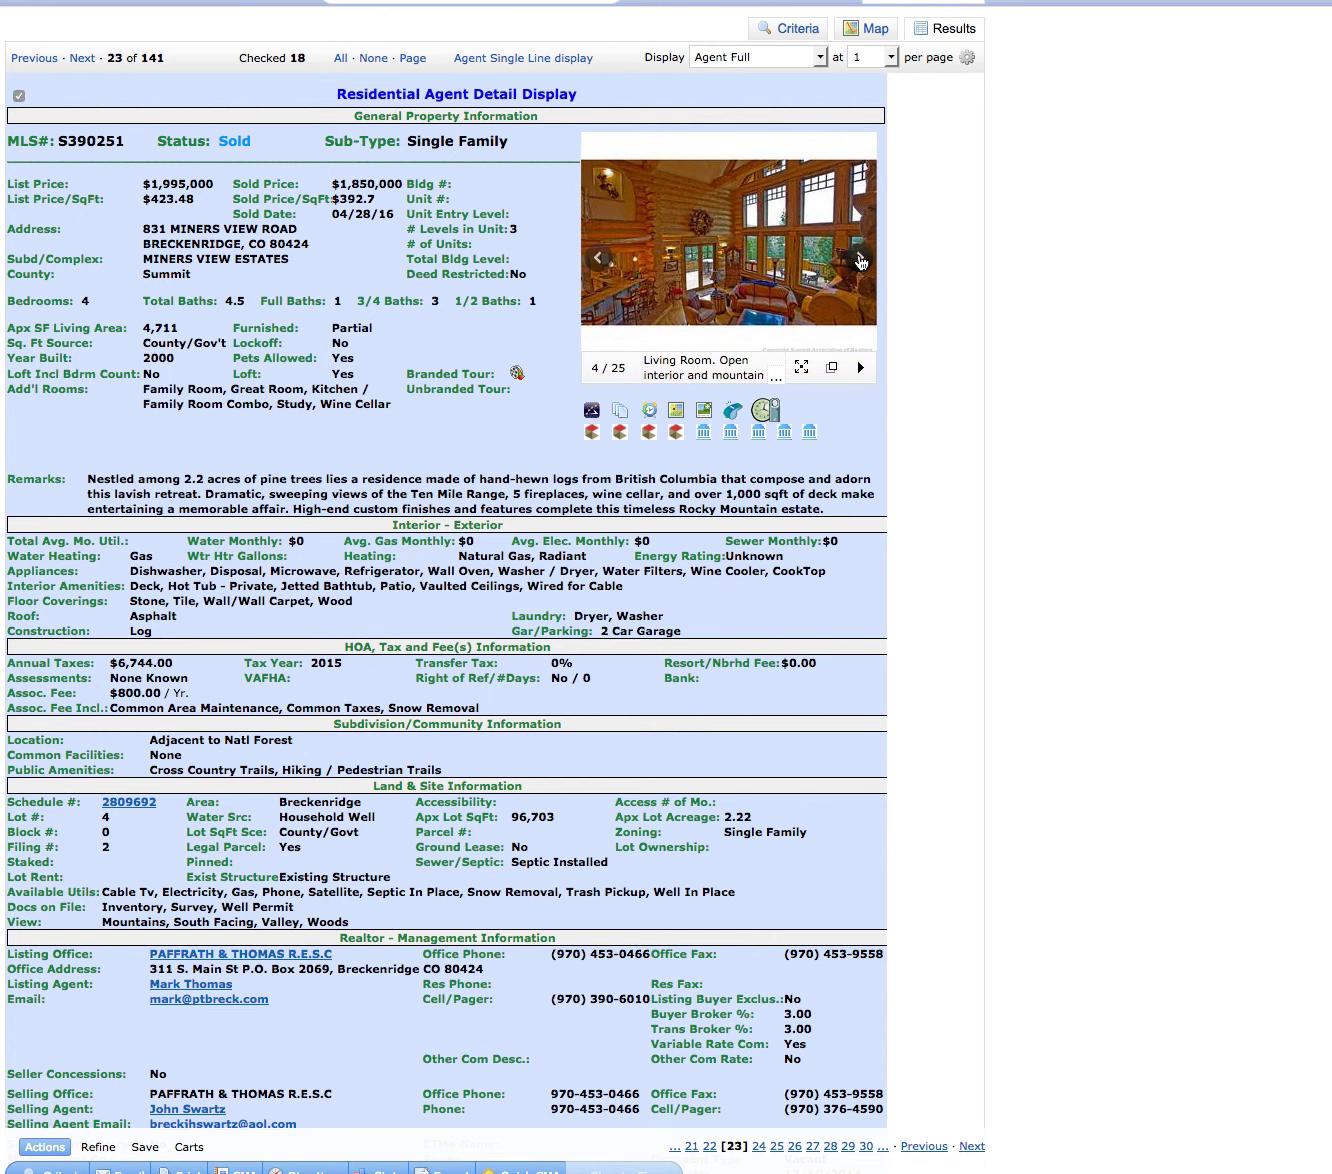
pyautogui.click(860, 260)
pyautogui.click(861, 260)
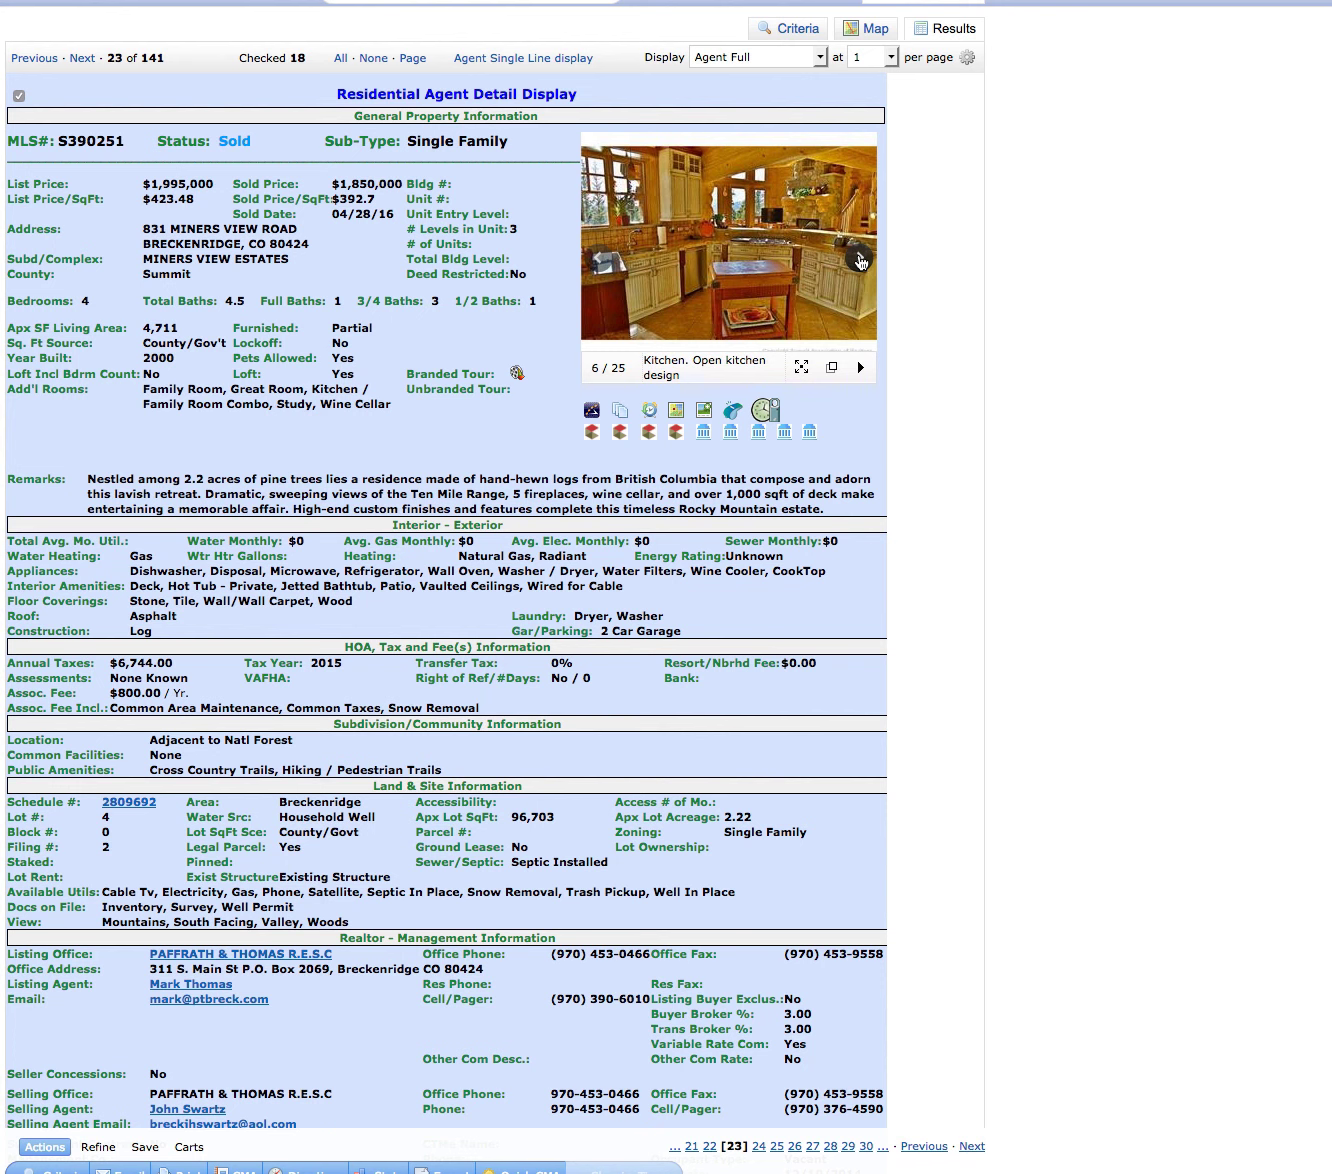
pyautogui.click(861, 260)
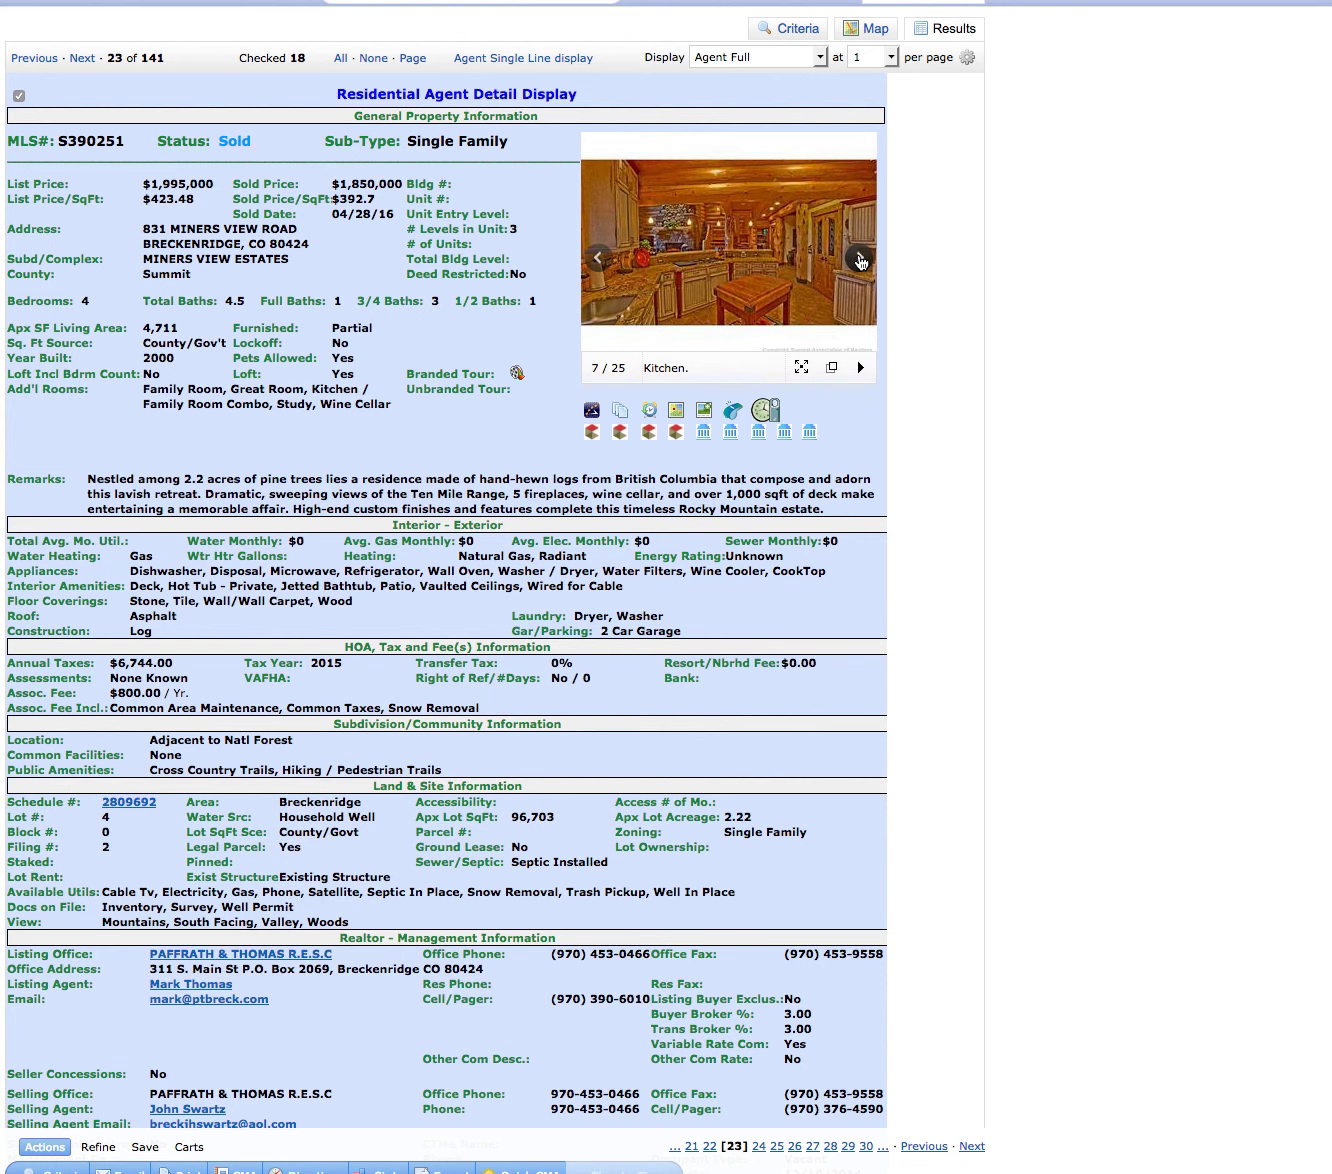
# Step: Browse the interior, dining room and bedroom photos through the master bedroom, image 14 of 25
pyautogui.click(861, 261)
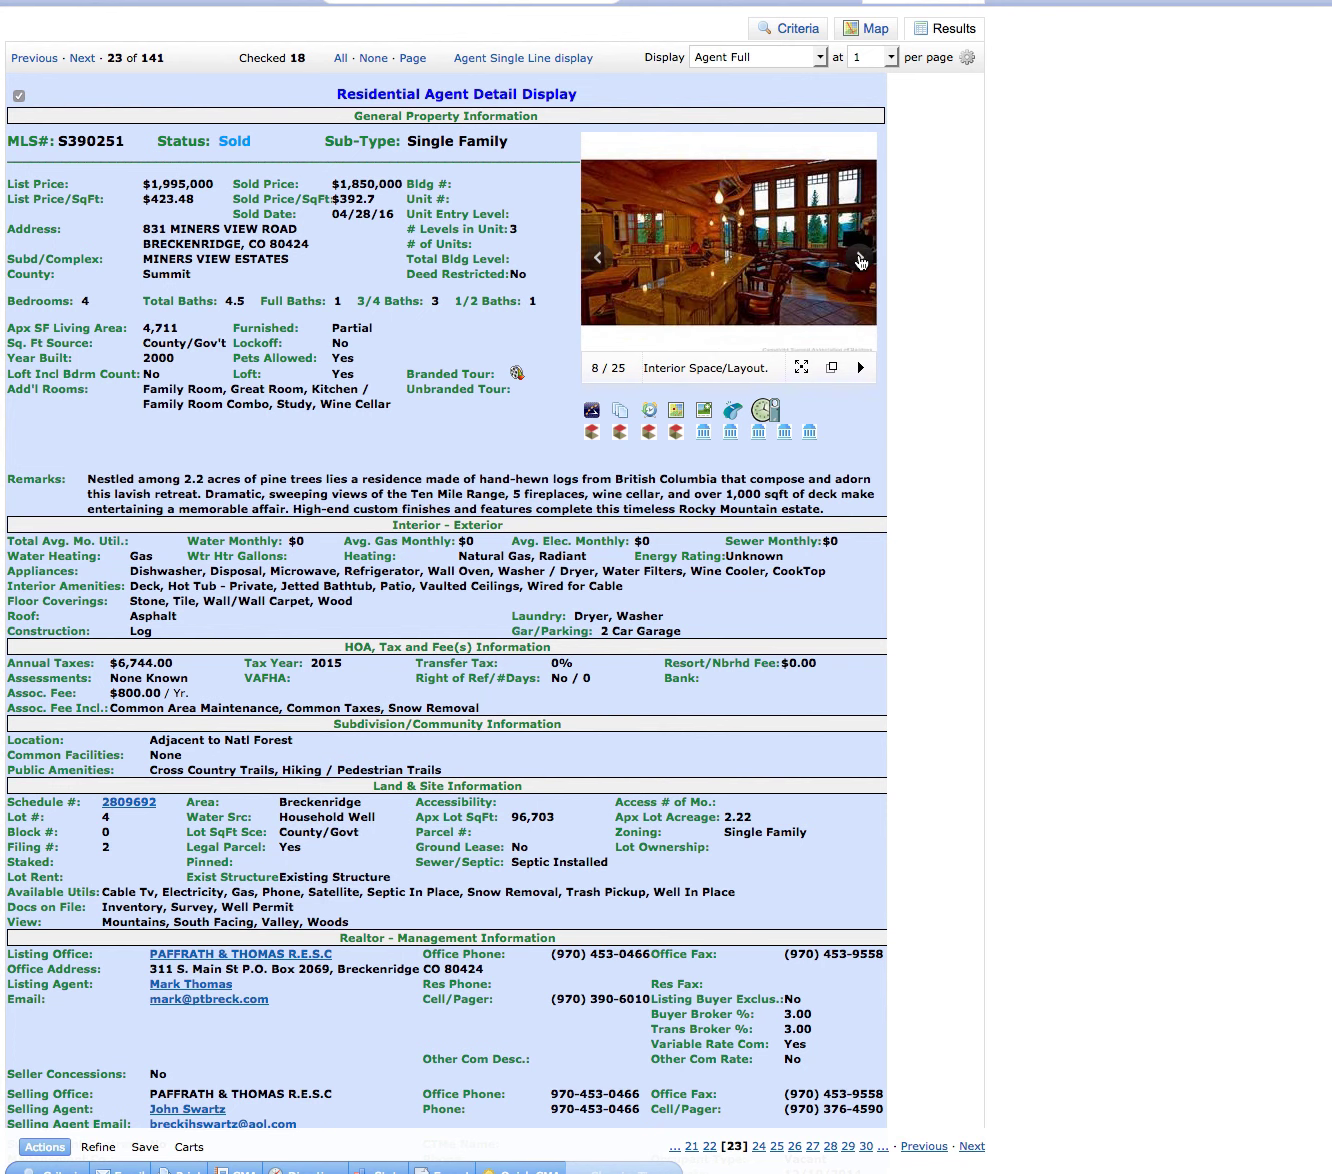
pyautogui.click(861, 261)
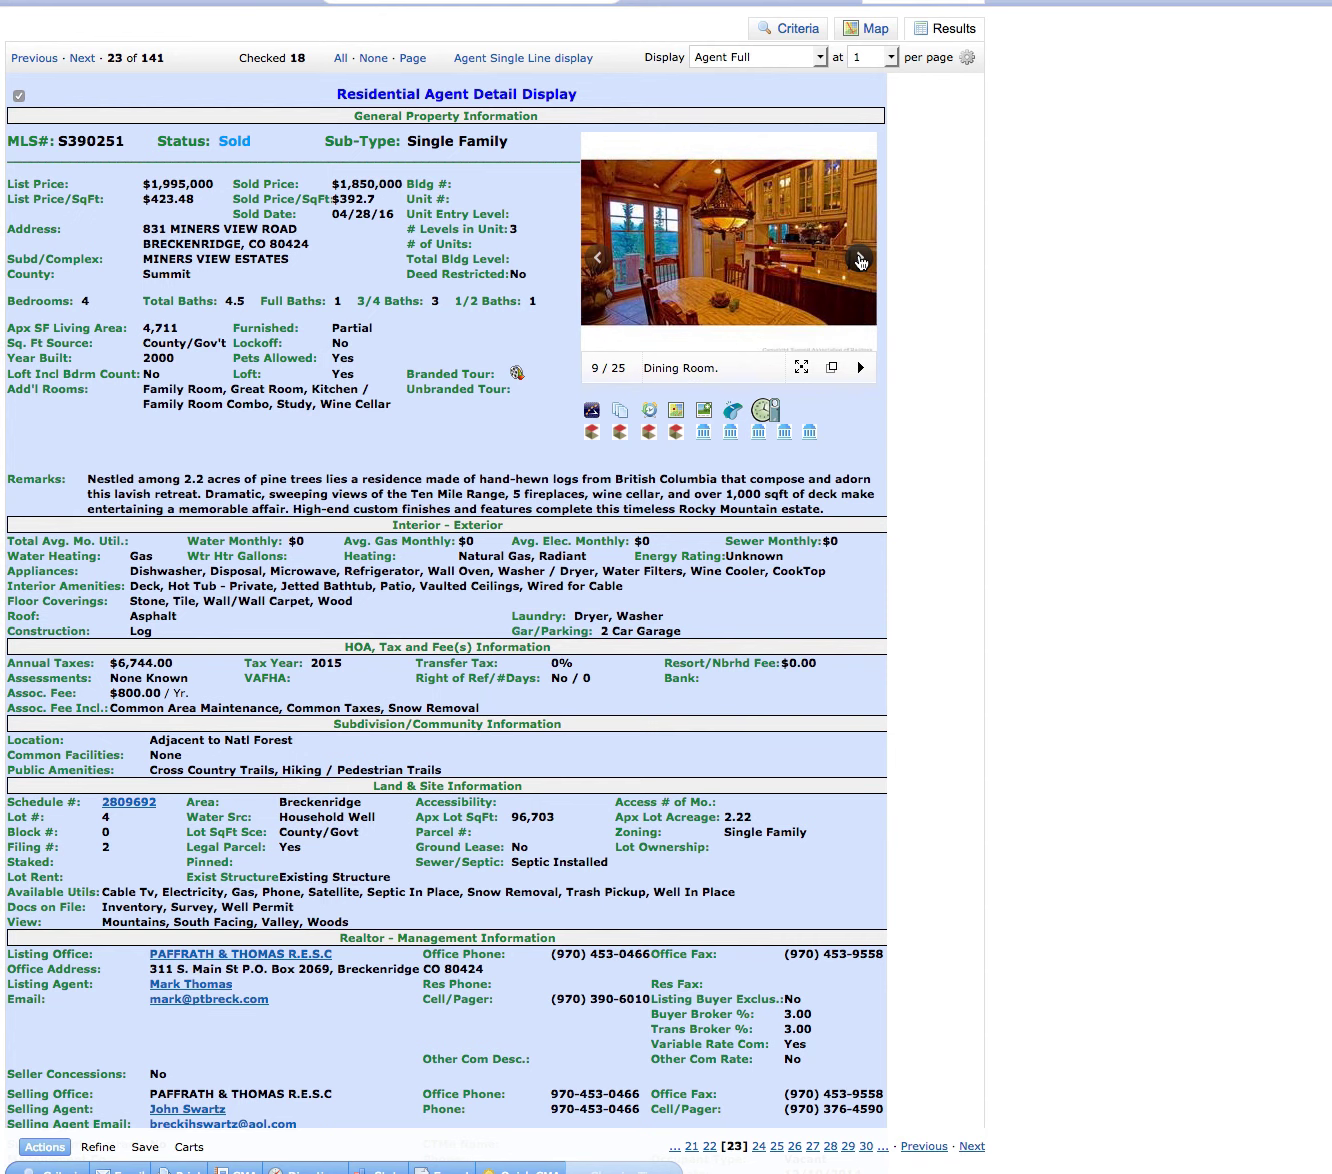
pyautogui.click(860, 261)
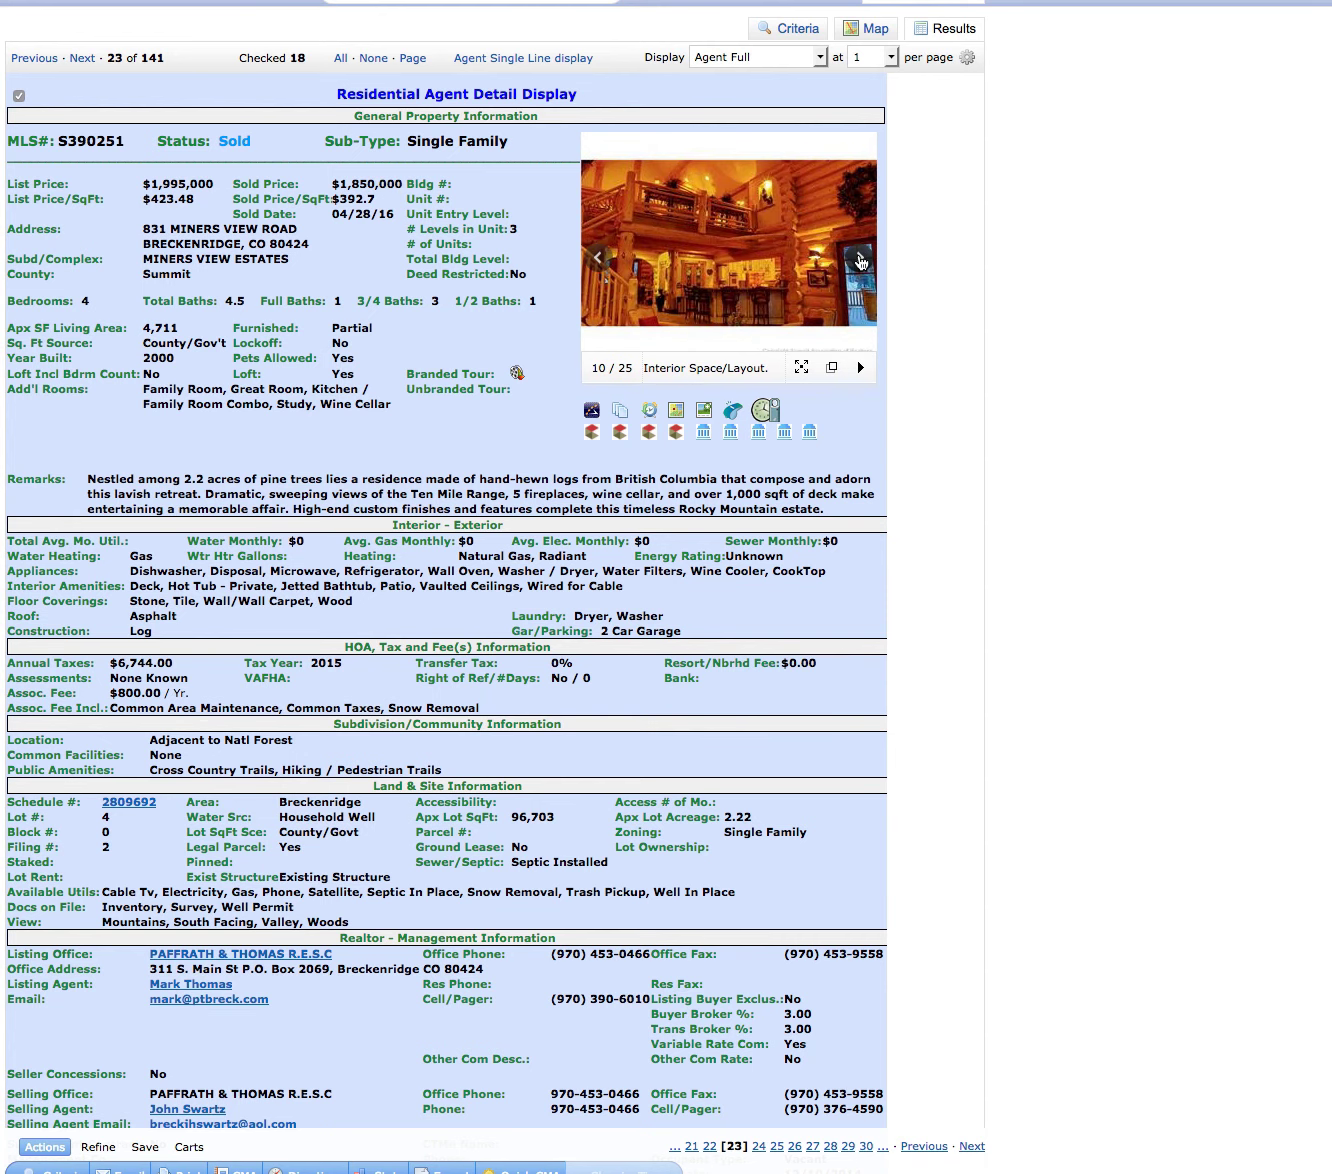
pyautogui.click(861, 260)
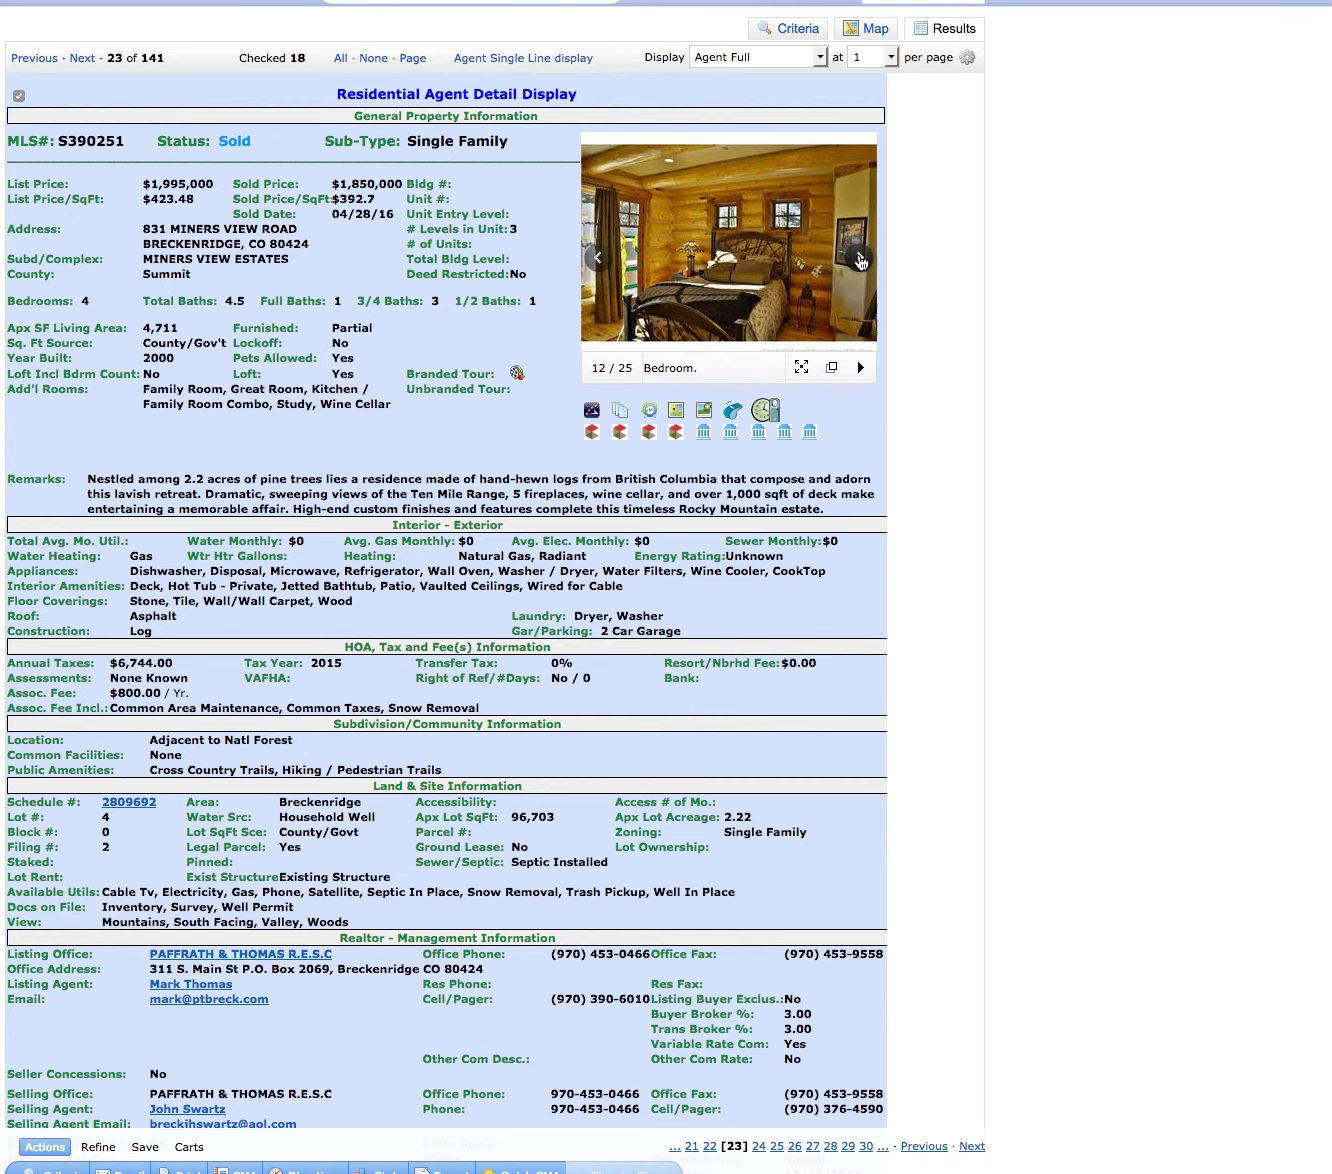
pyautogui.click(861, 261)
pyautogui.click(861, 260)
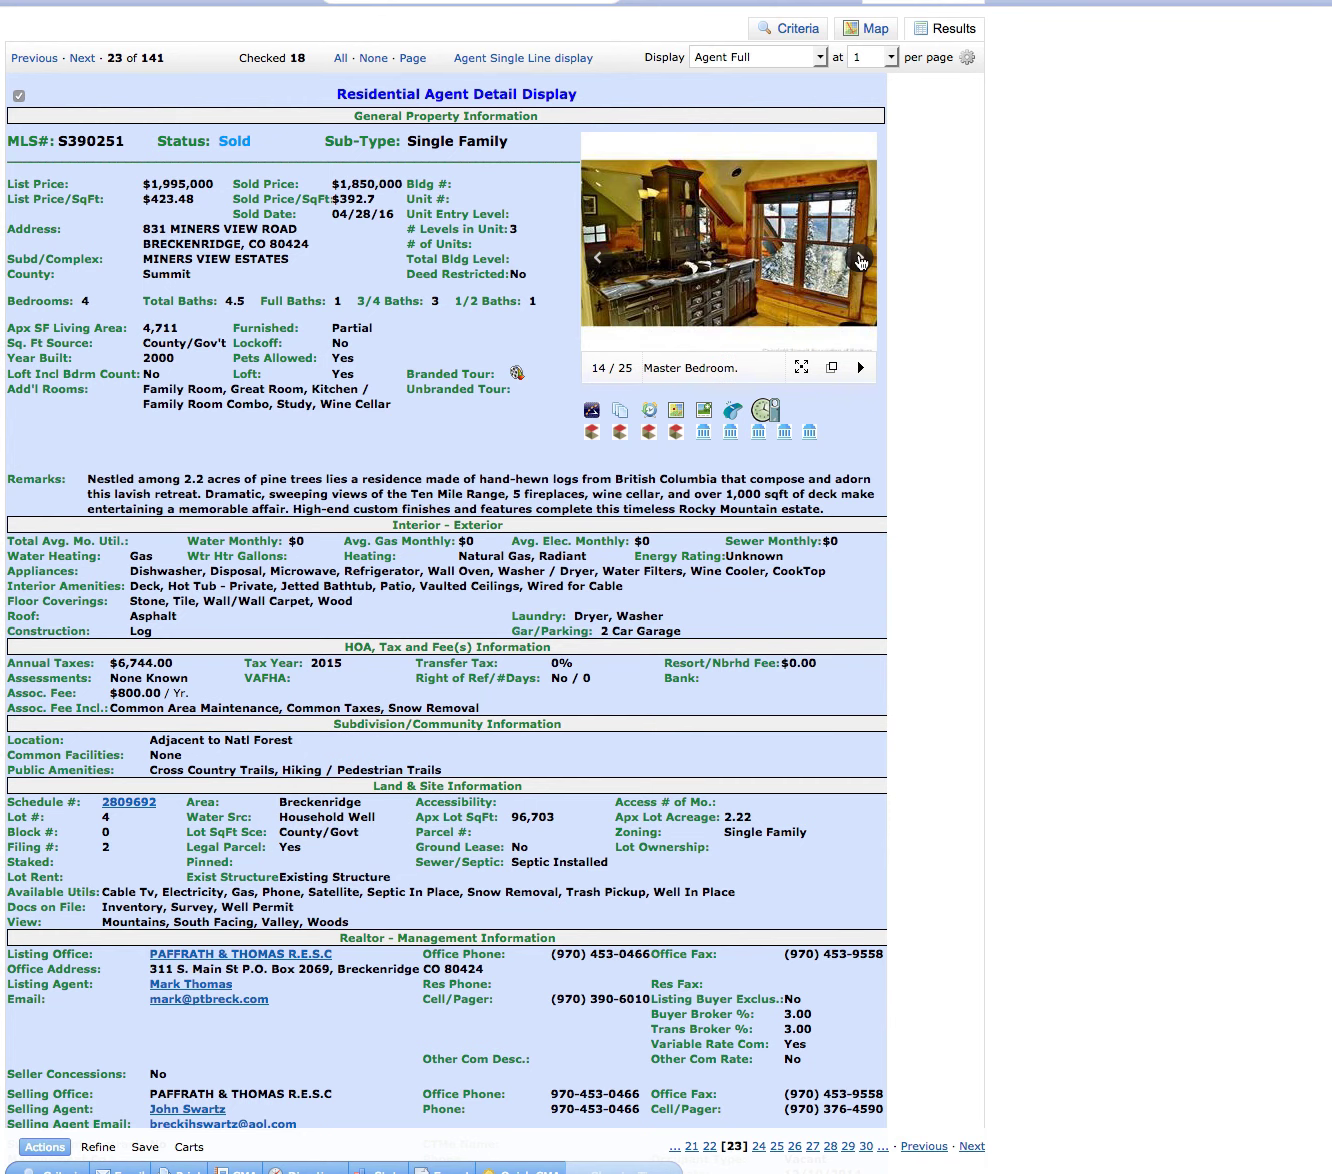